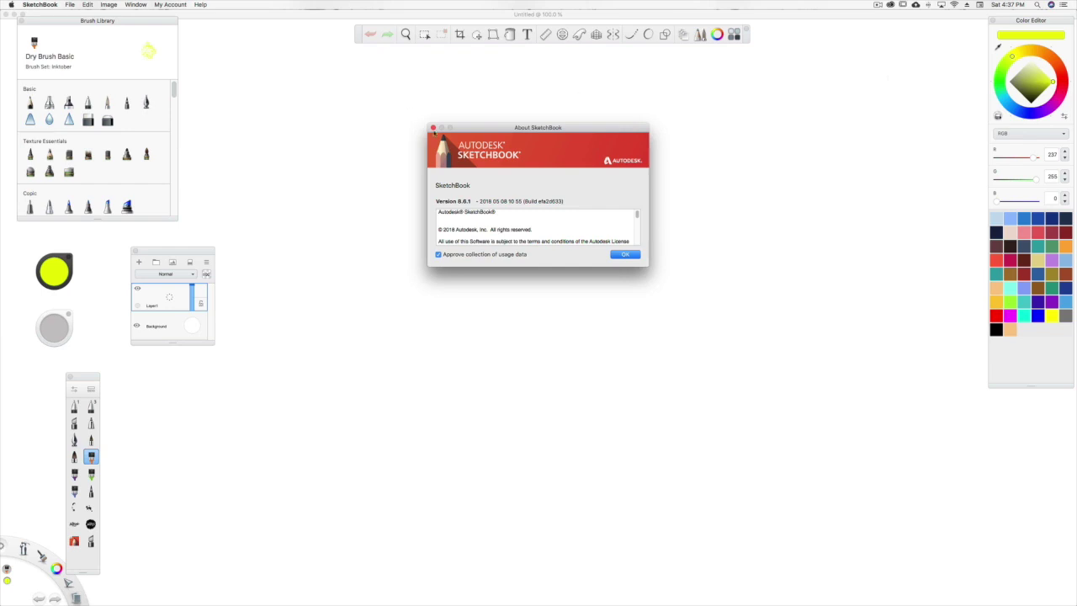
Dismiss the About window and start a new FlipBook from an image sequence
click(432, 127)
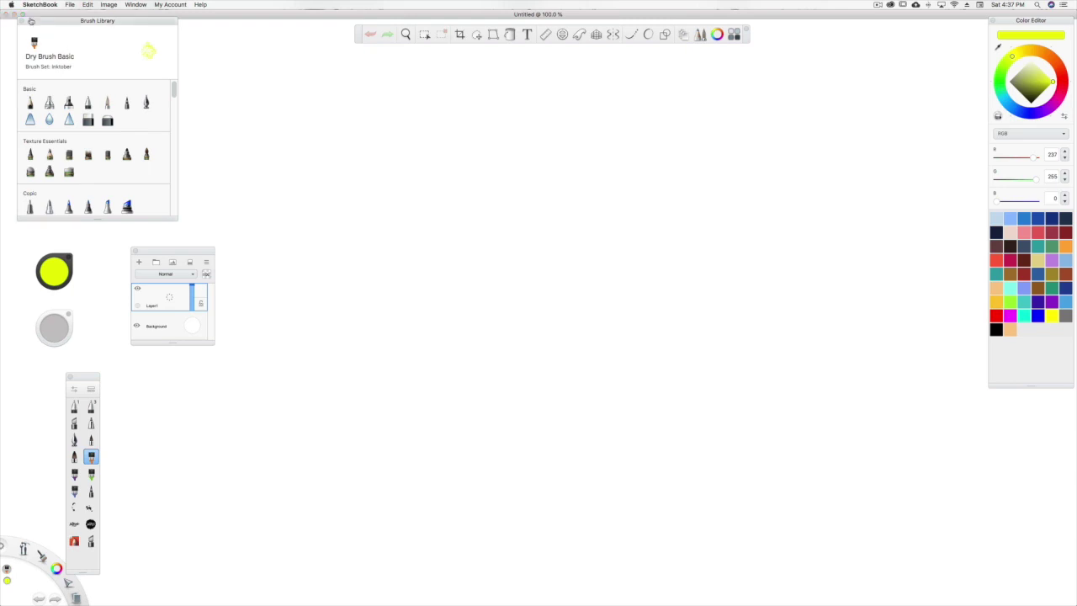
click(70, 5)
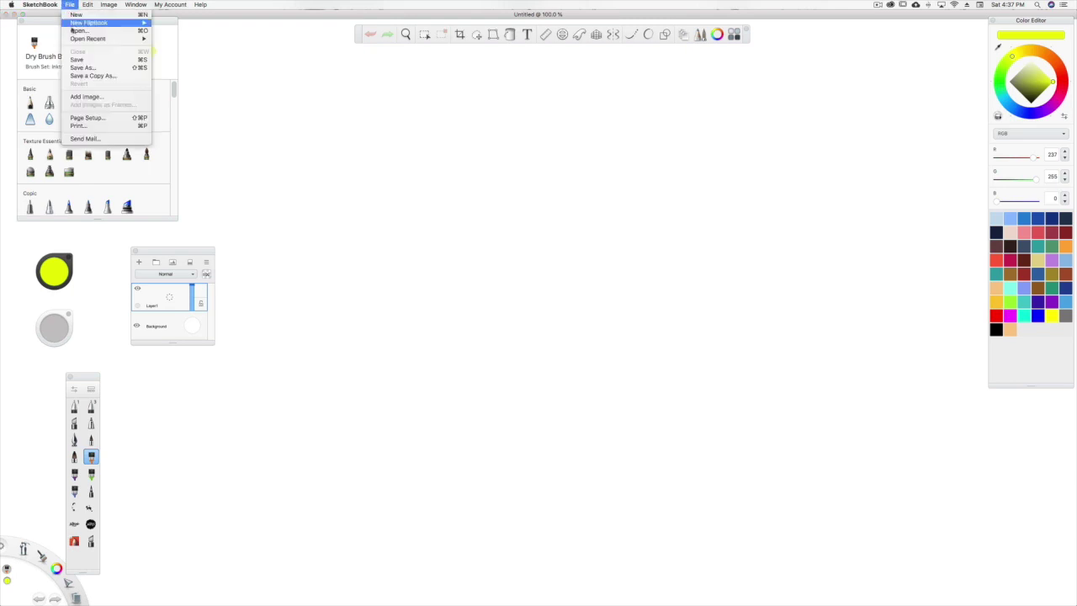
mouse_move(76, 40)
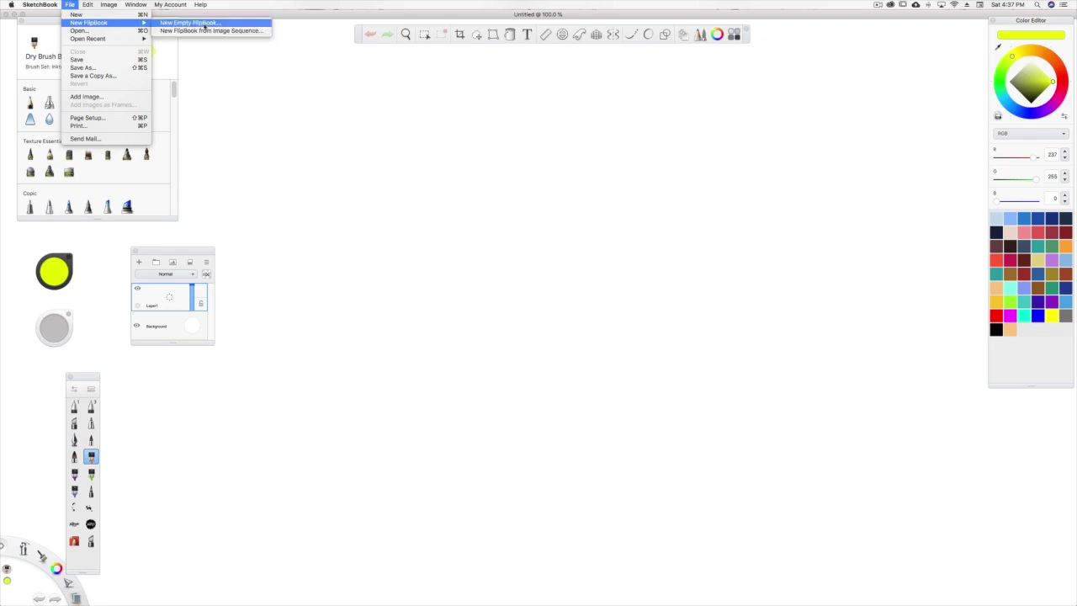
click(202, 31)
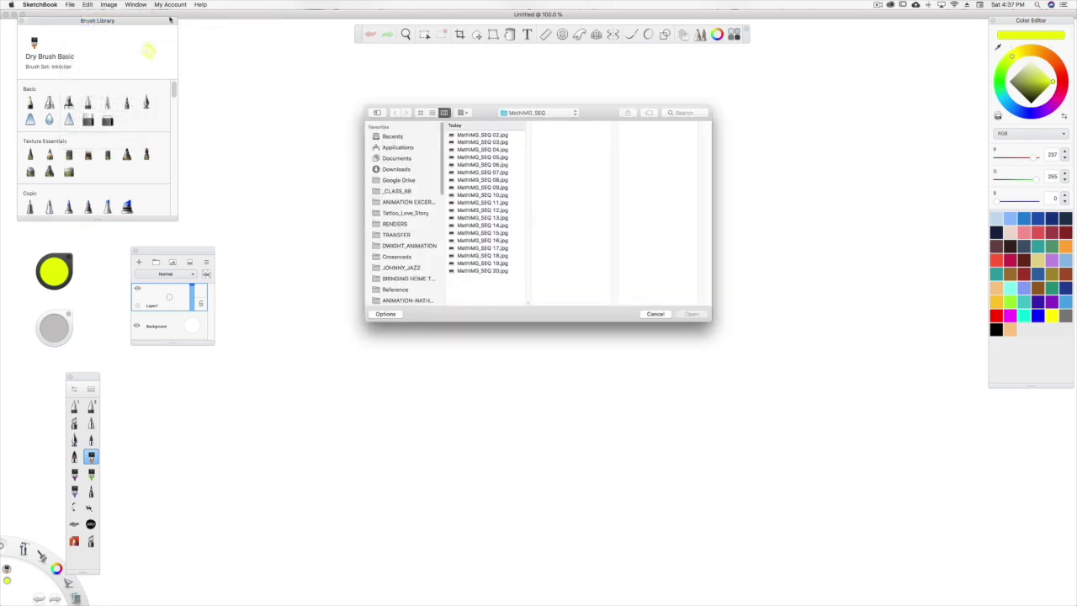
Import the image sequence starting with MathIMG_SEQ 02.jpg as Midground
click(468, 134)
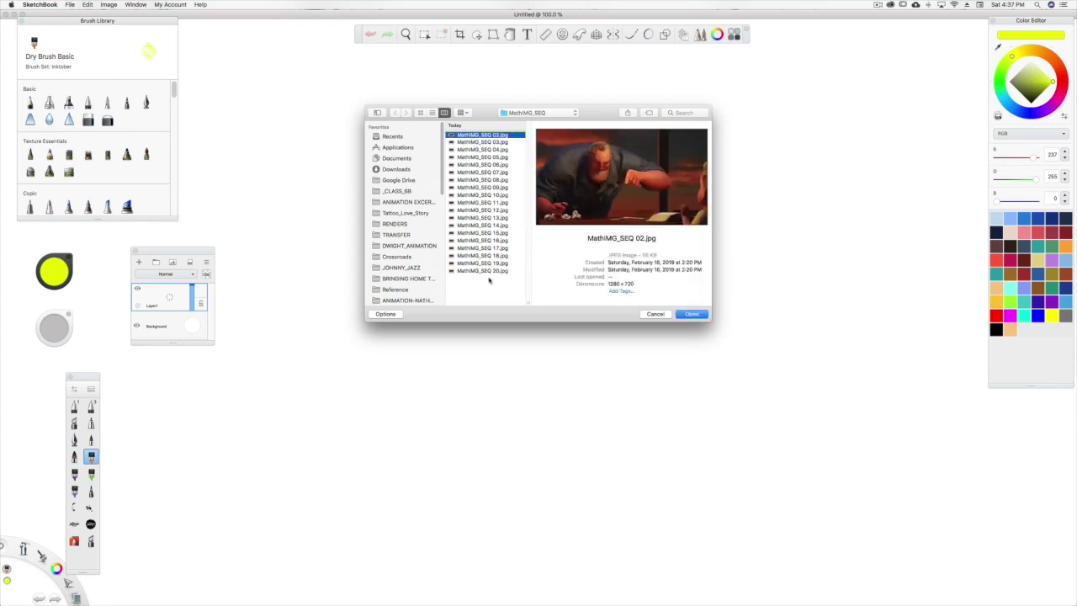
click(385, 314)
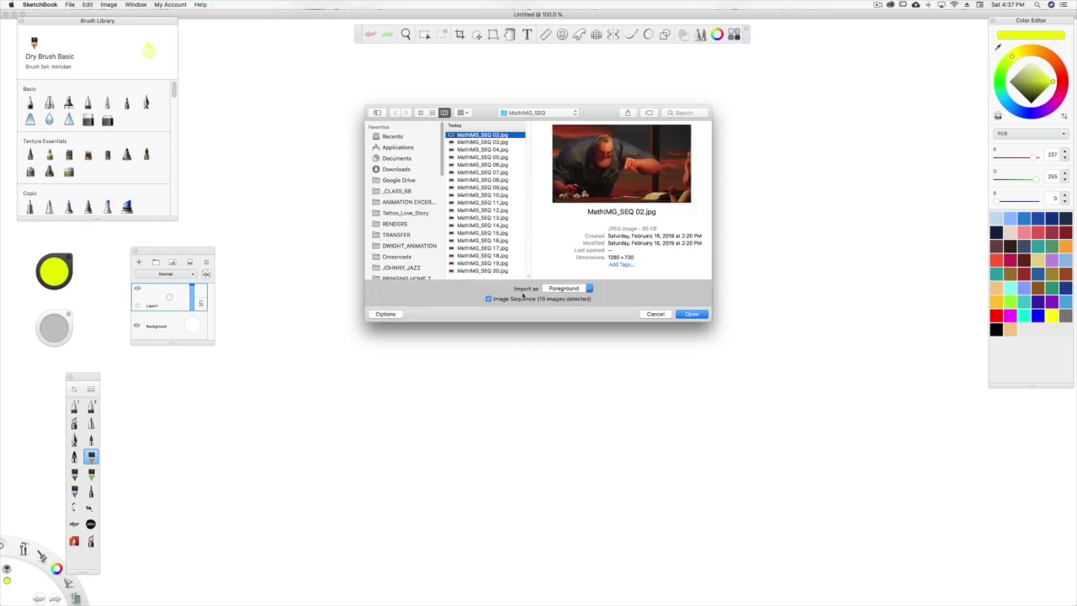
click(562, 287)
click(589, 288)
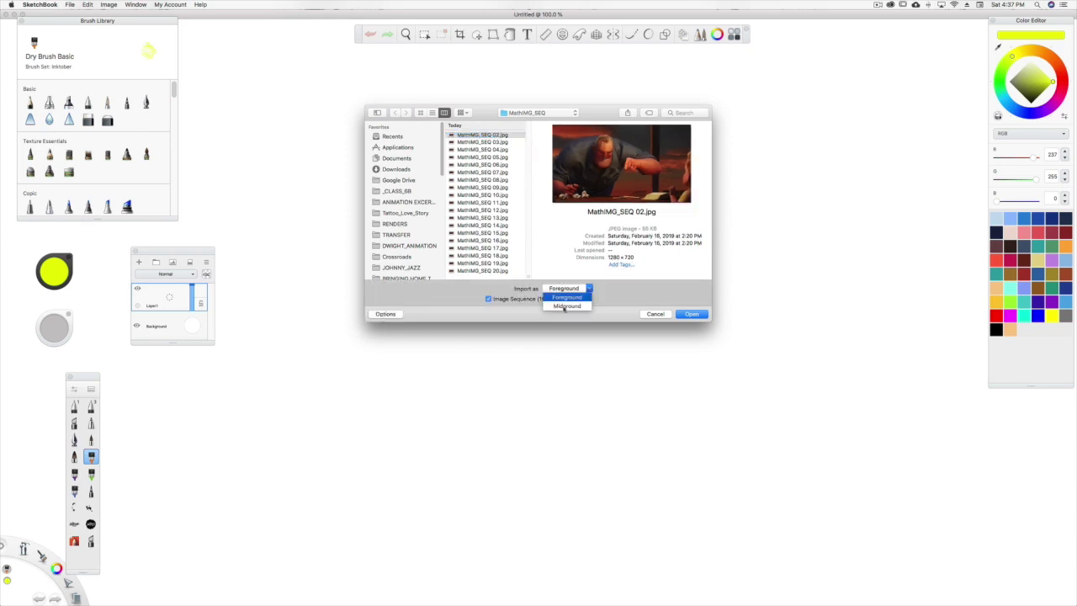
click(565, 306)
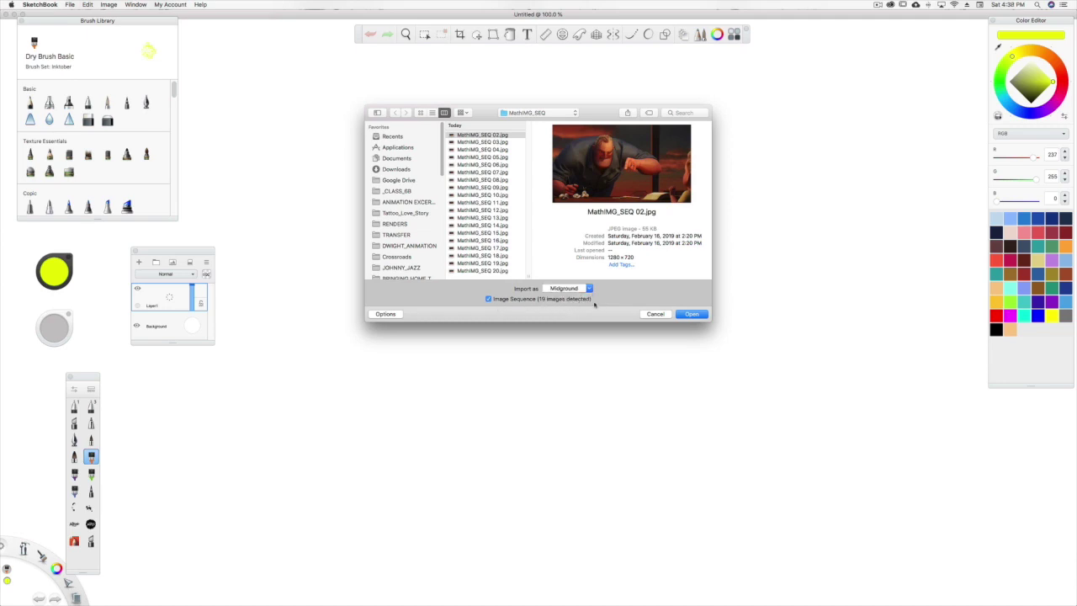
click(692, 314)
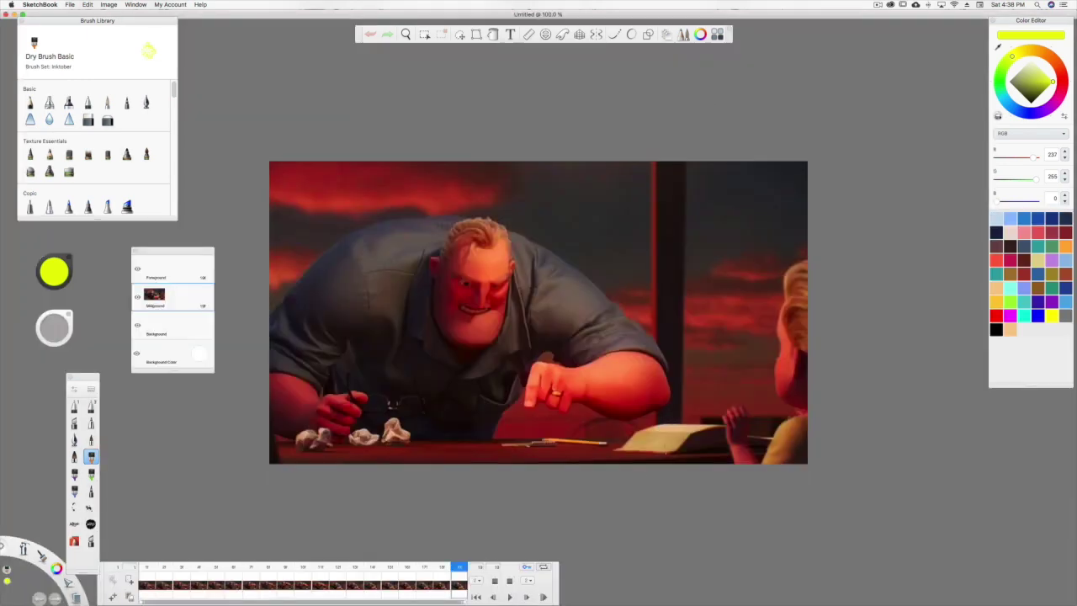
Set the brush colour to RGB 239, 255, 18 and make the Midground the active layer at frame 1
mouse_move(155, 572)
mouse_down()
mouse_move(471, 572)
mouse_move(145, 570)
mouse_up()
click(159, 296)
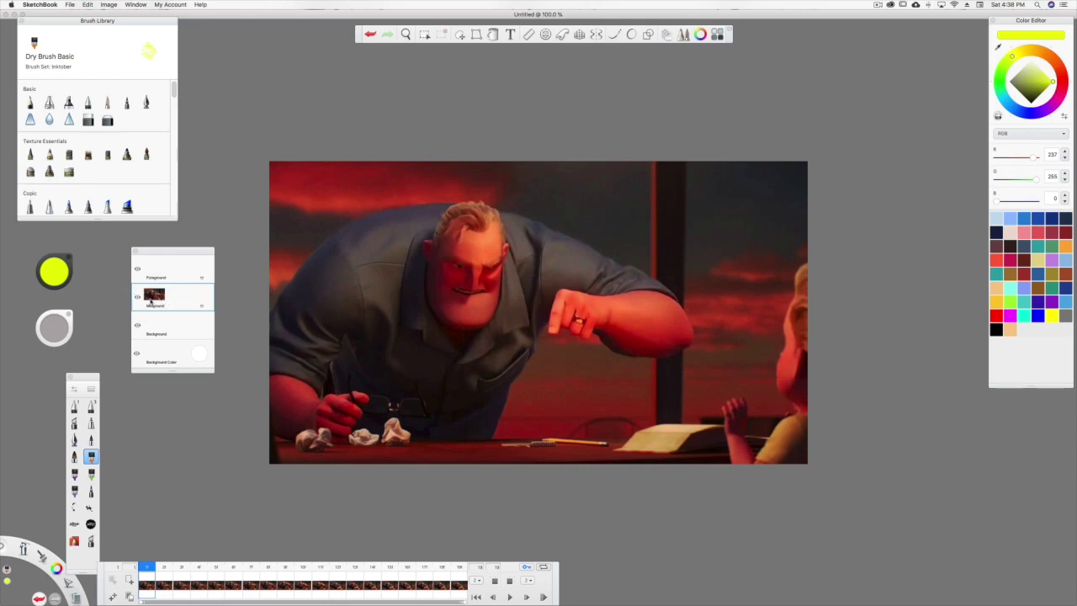
click(160, 265)
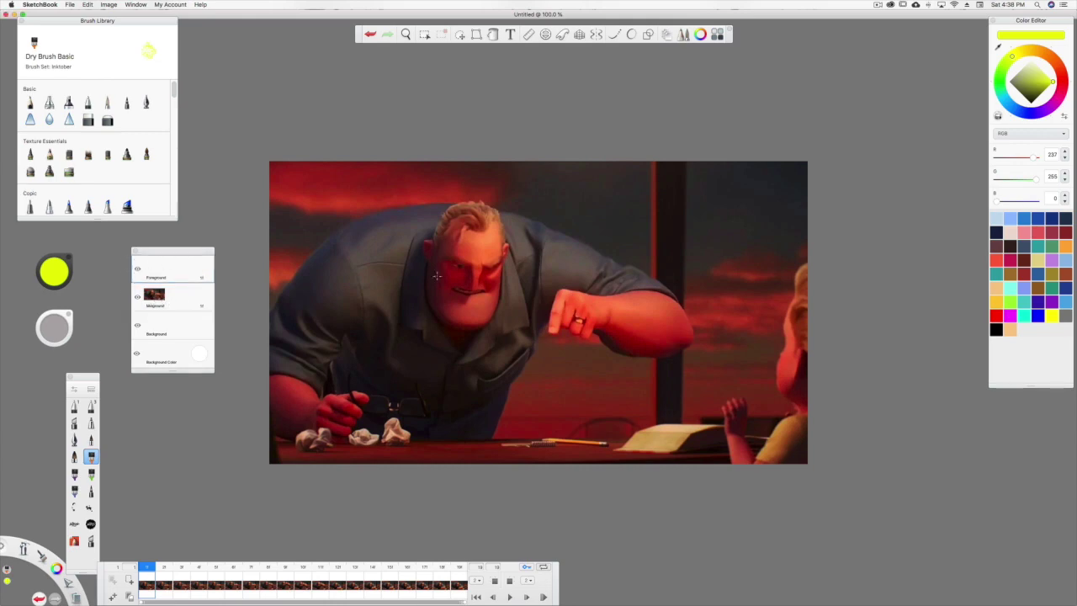
click(55, 270)
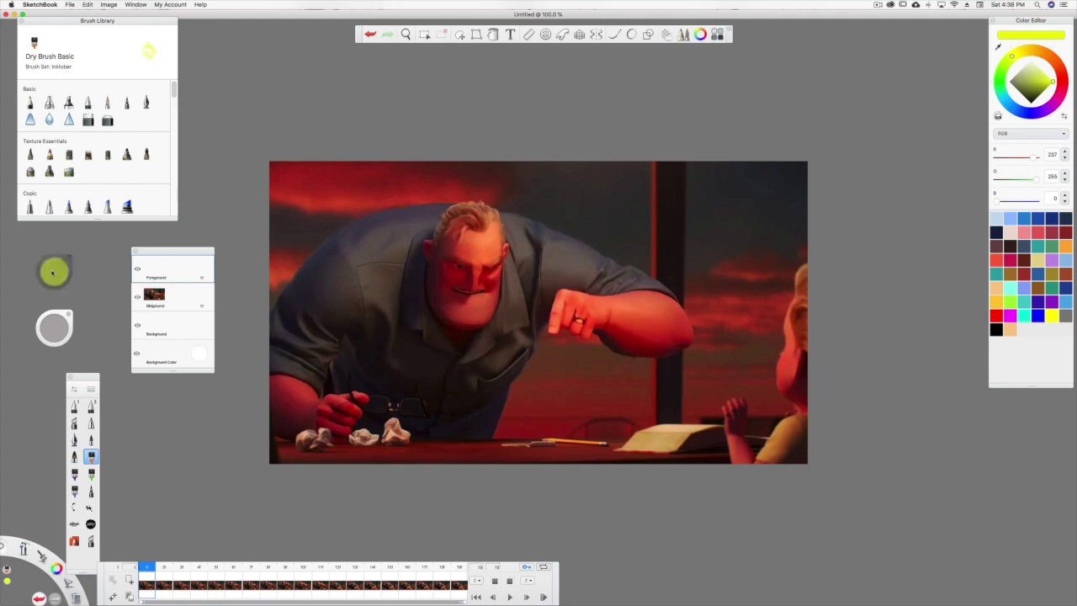
drag(56, 270, 66, 271)
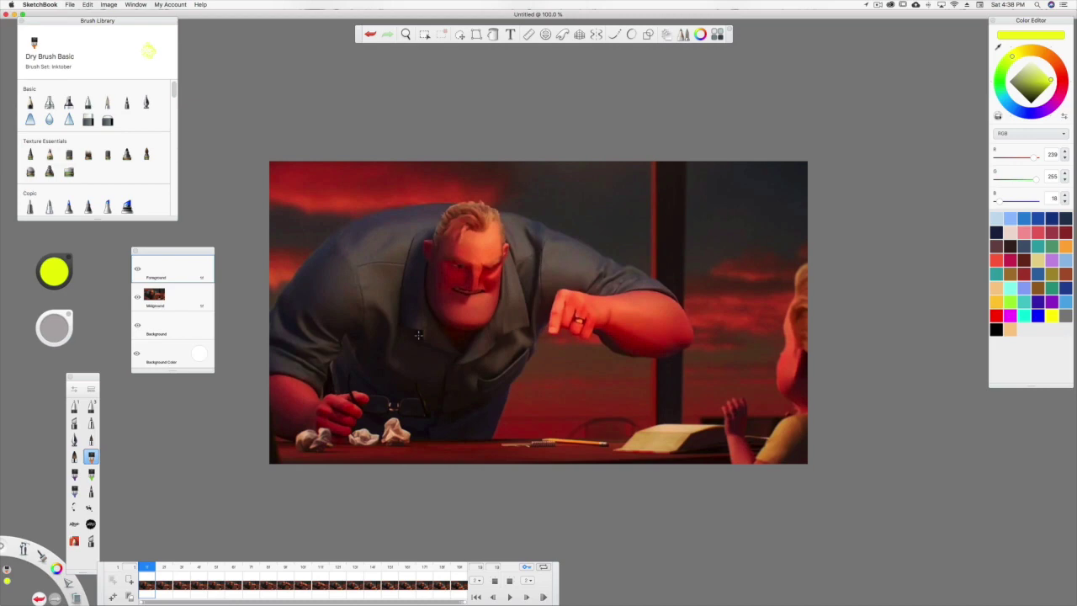
click(175, 298)
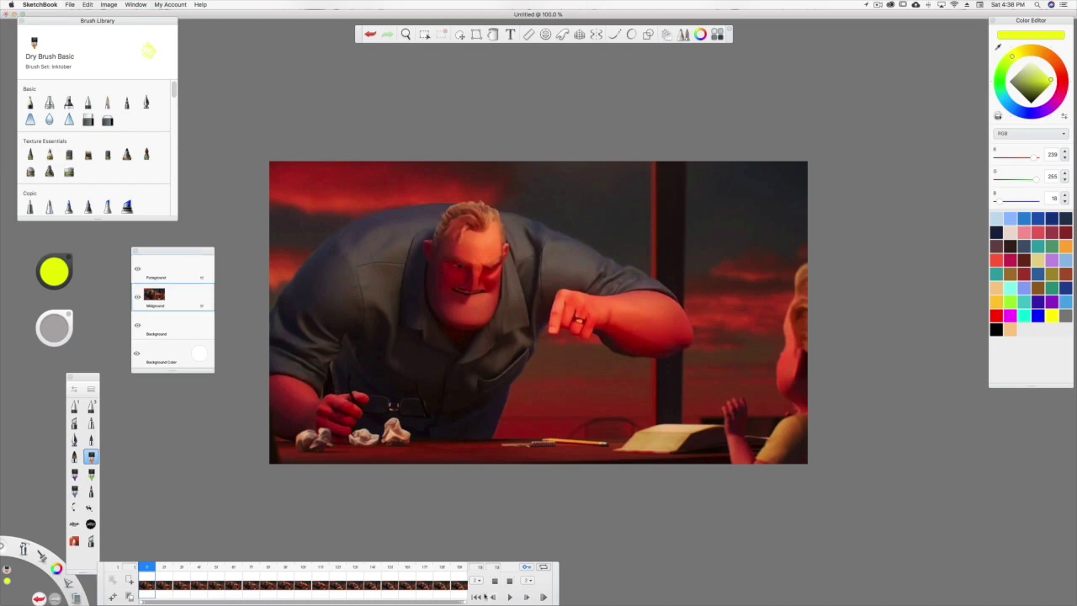
Widen the timeline and write a circled yellow 1 over the child's hand on frame 1
drag(557, 580, 995, 580)
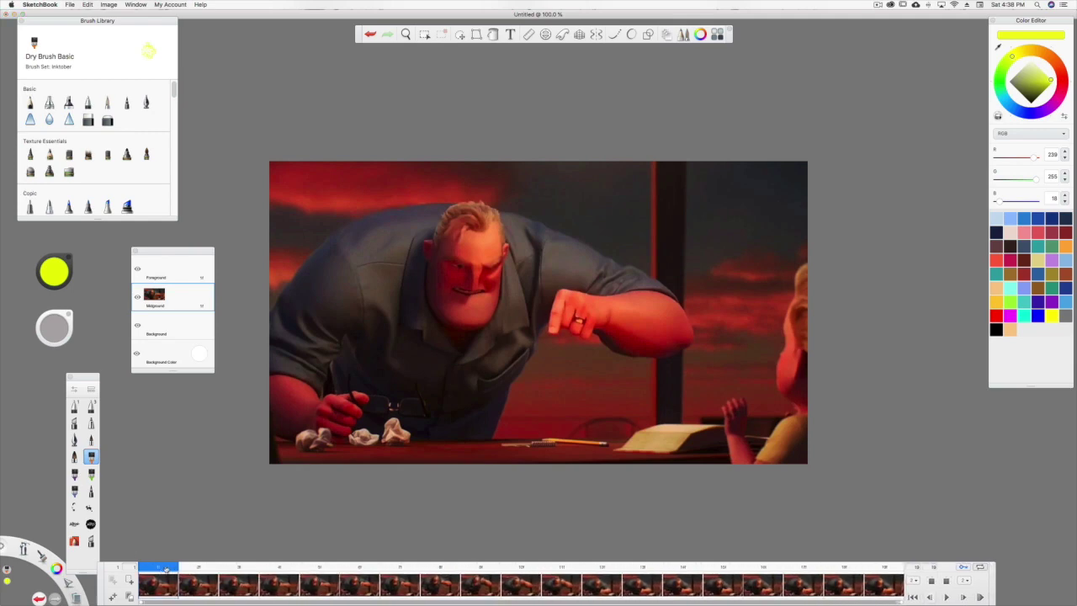
mouse_move(166, 572)
mouse_down()
mouse_move(412, 560)
mouse_move(620, 572)
mouse_move(172, 571)
mouse_move(883, 571)
mouse_move(159, 566)
mouse_up()
drag(733, 412, 730, 416)
Write circled yellow frame numbers 8, 12 and 19 over the child's hand on those key frames
drag(181, 569, 452, 568)
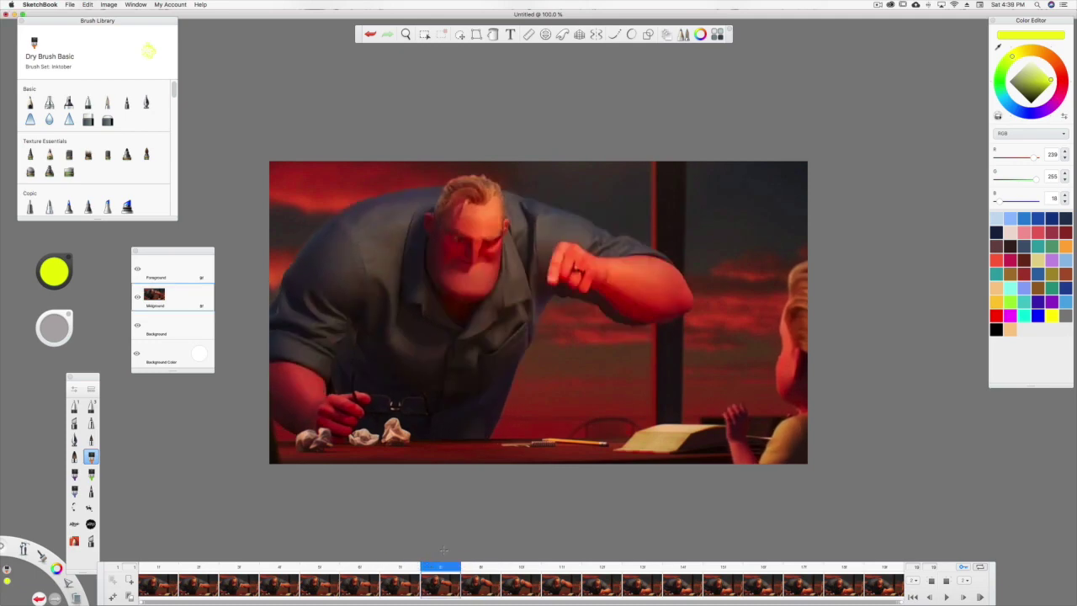
mouse_move(745, 414)
mouse_down()
mouse_move(734, 433)
mouse_move(728, 421)
mouse_up()
drag(452, 568, 606, 568)
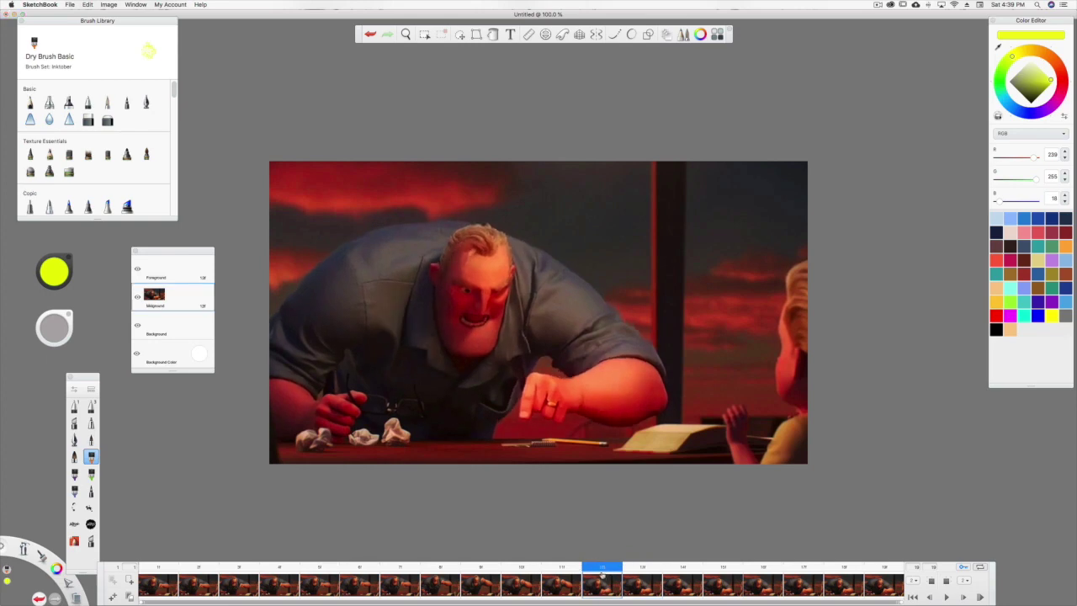
mouse_move(731, 429)
mouse_down()
mouse_move(755, 429)
mouse_move(728, 421)
mouse_up()
drag(604, 569, 876, 565)
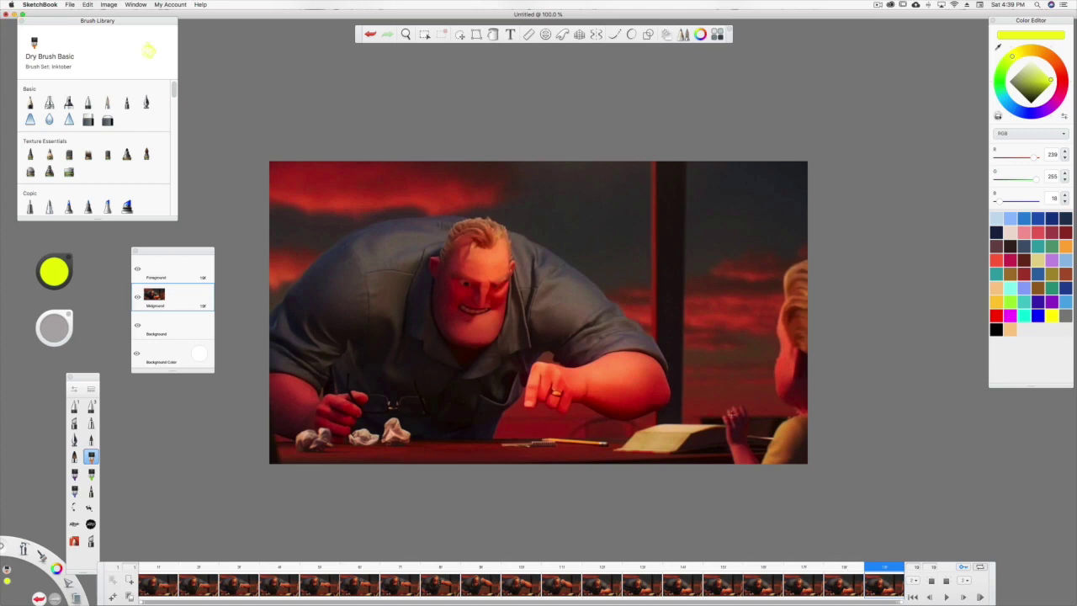
mouse_move(730, 433)
mouse_down()
mouse_move(743, 404)
mouse_move(750, 426)
mouse_move(725, 395)
mouse_up()
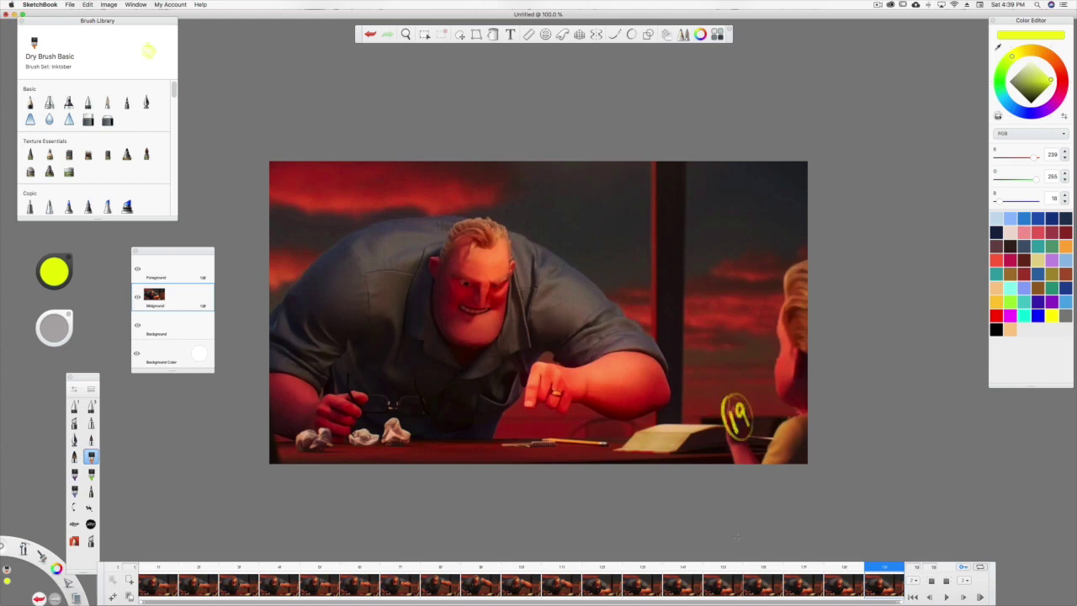
Review the marked key frames and write the yellow frame number over the child's hand on frame 5
click(157, 569)
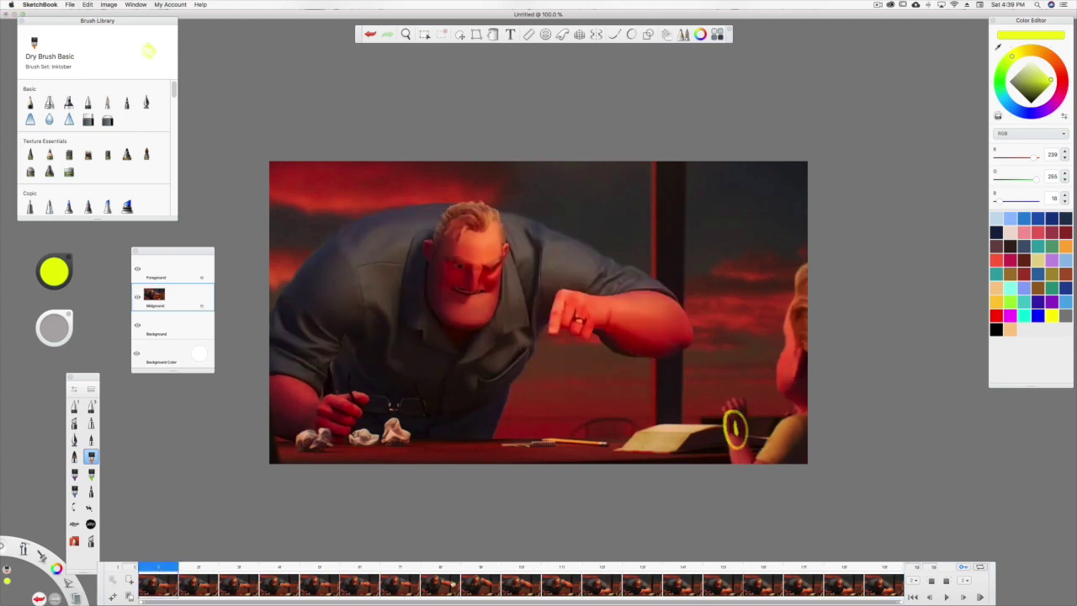
click(446, 581)
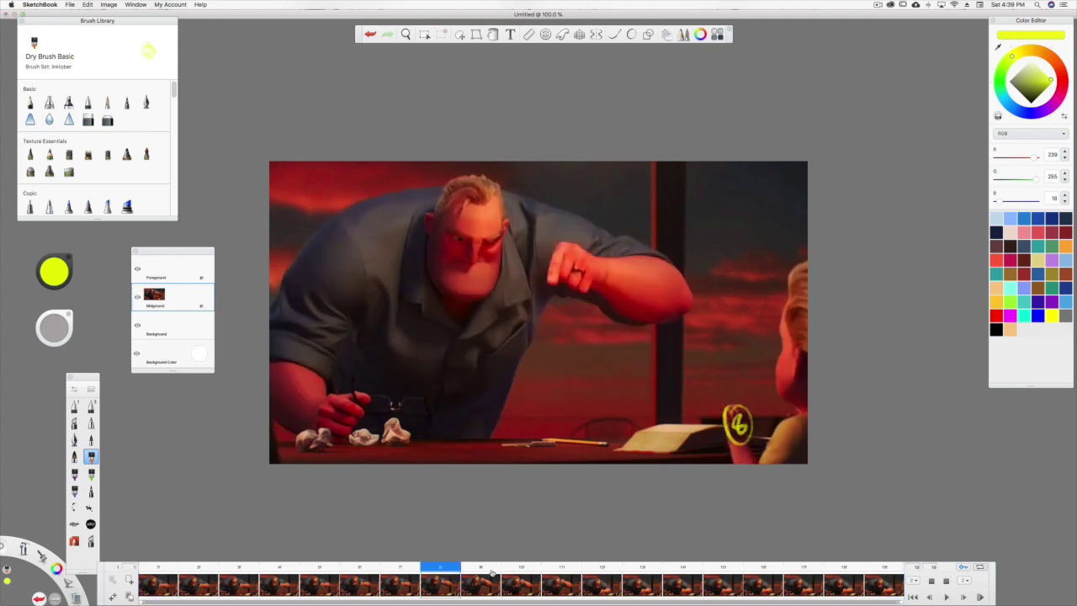
drag(446, 567, 904, 571)
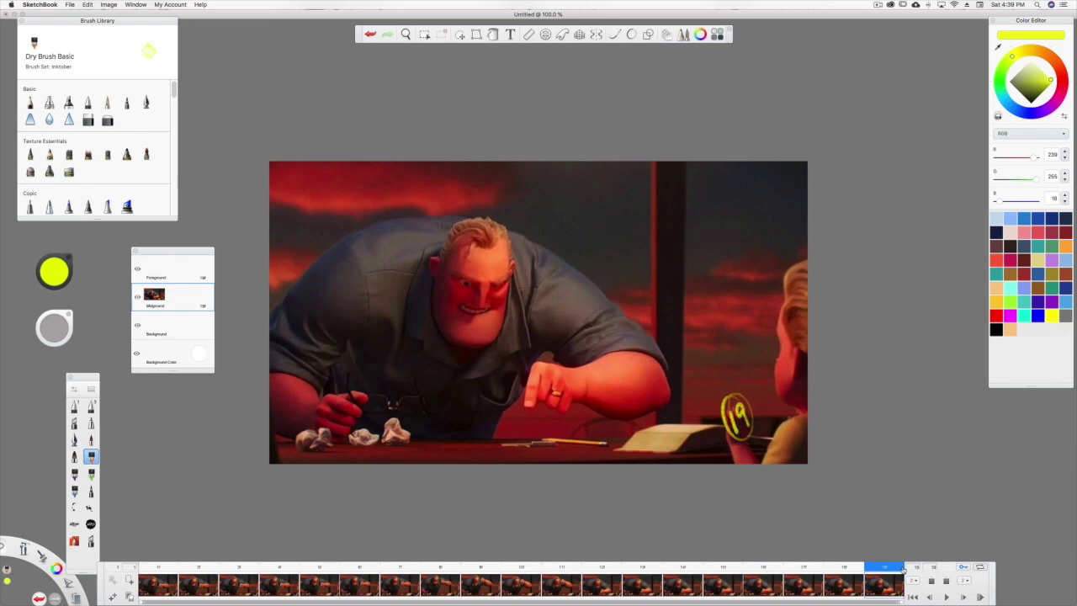
click(158, 570)
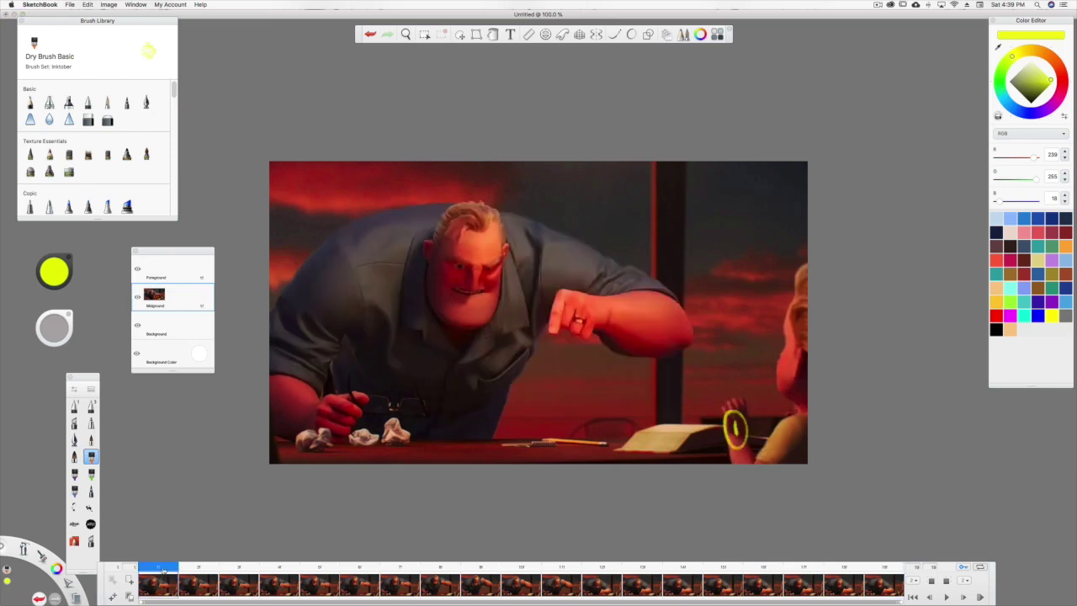
click(438, 577)
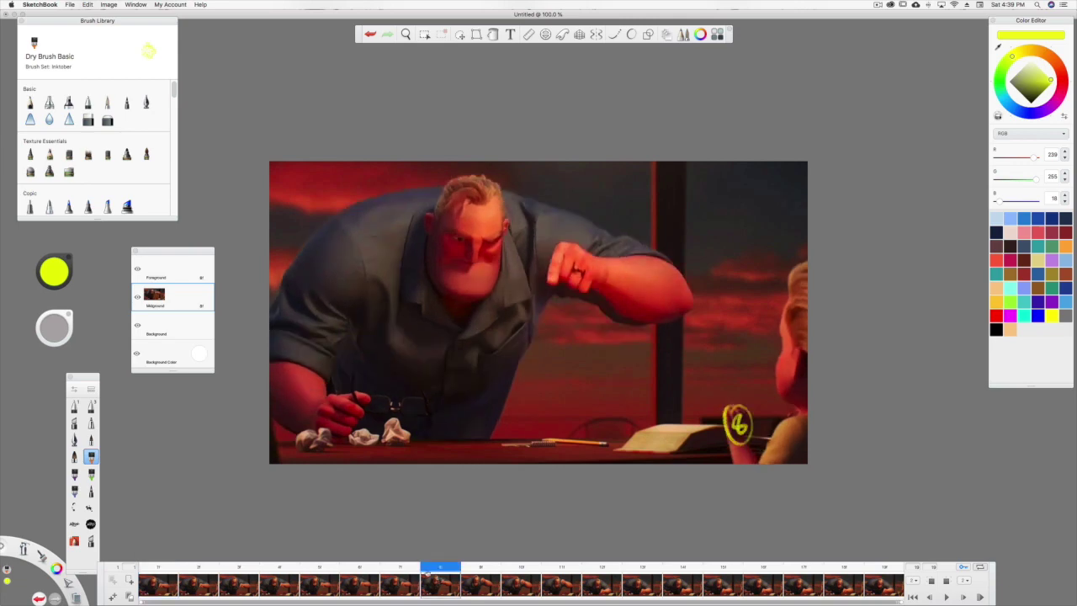
drag(430, 570, 318, 580)
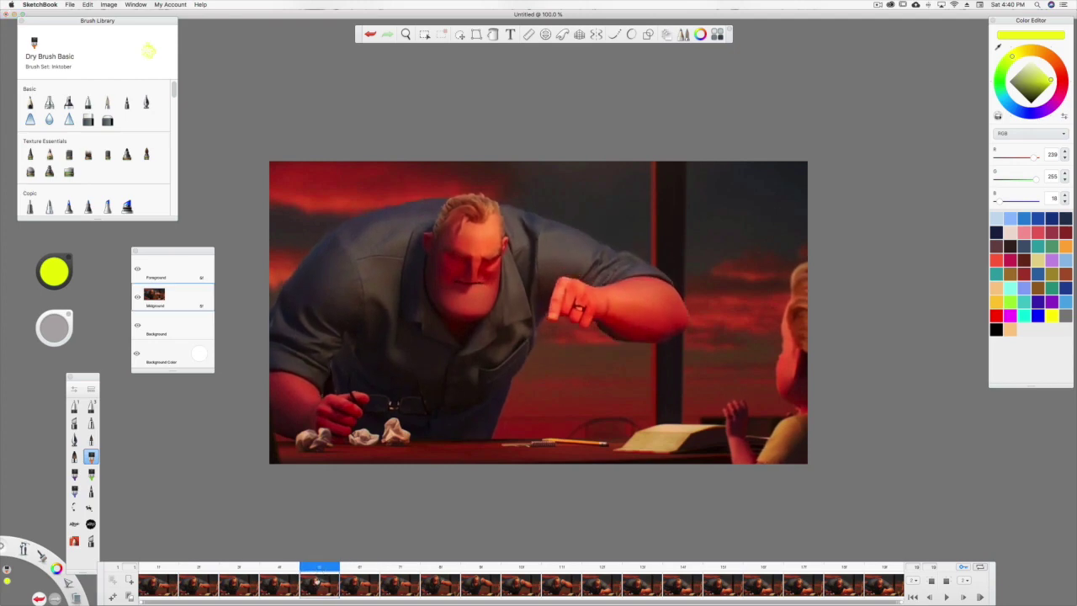
mouse_move(732, 412)
mouse_down()
mouse_move(737, 430)
mouse_move(744, 411)
mouse_move(752, 438)
mouse_up()
Flip through the marked frames up to 12 and write the yellow frame number over the child's hand on frame 10
click(158, 582)
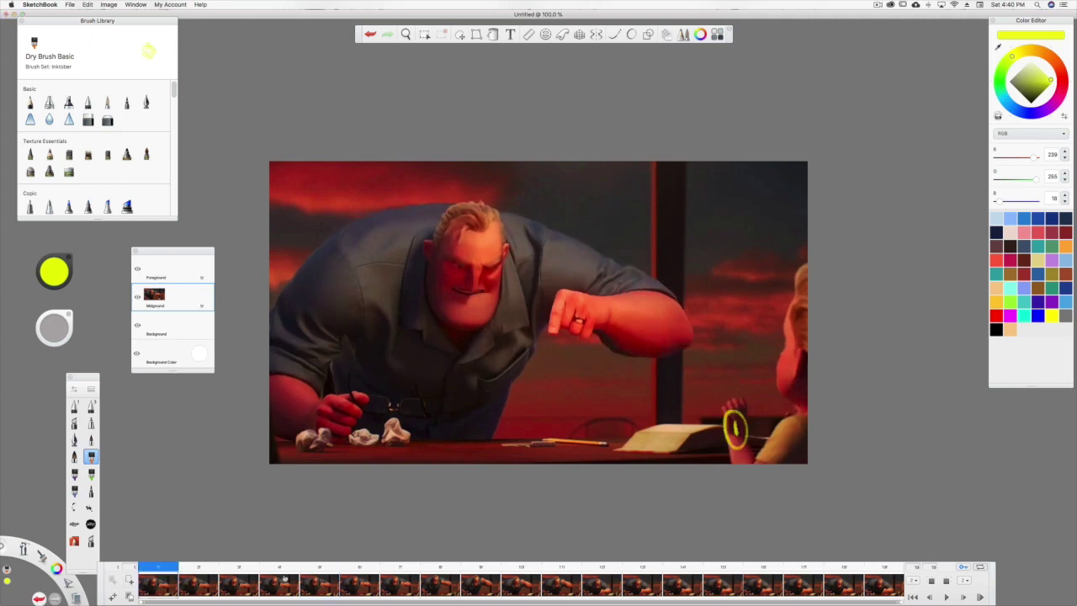
click(321, 580)
click(440, 581)
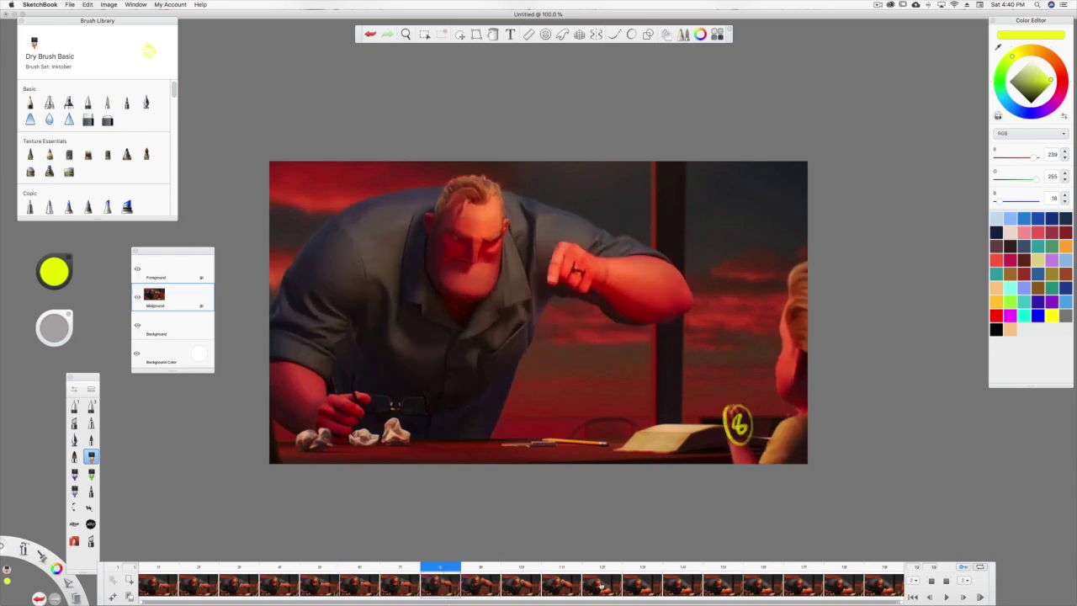
click(603, 582)
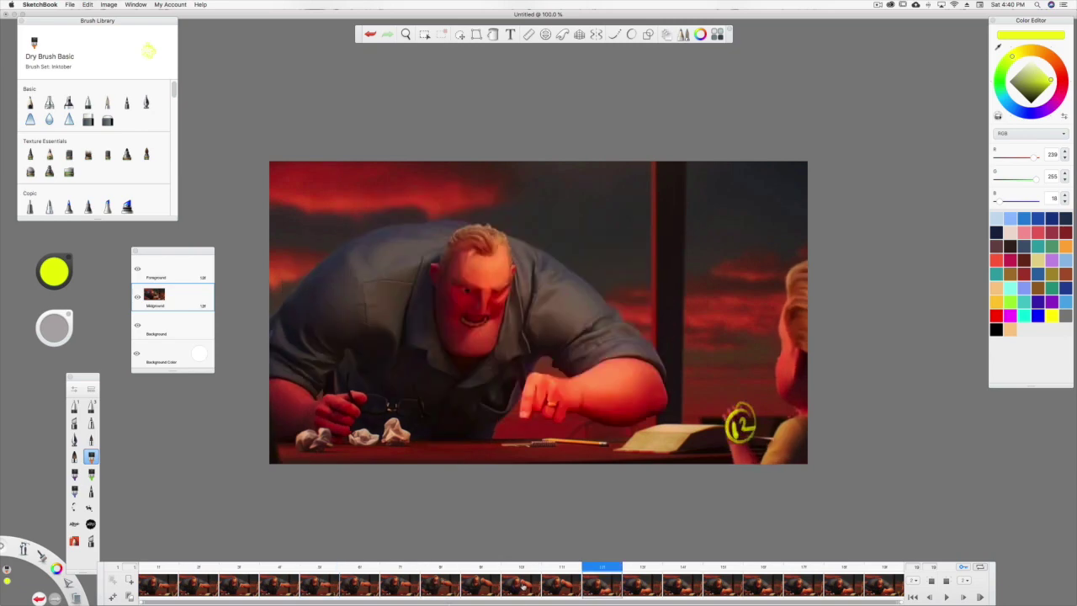
click(522, 589)
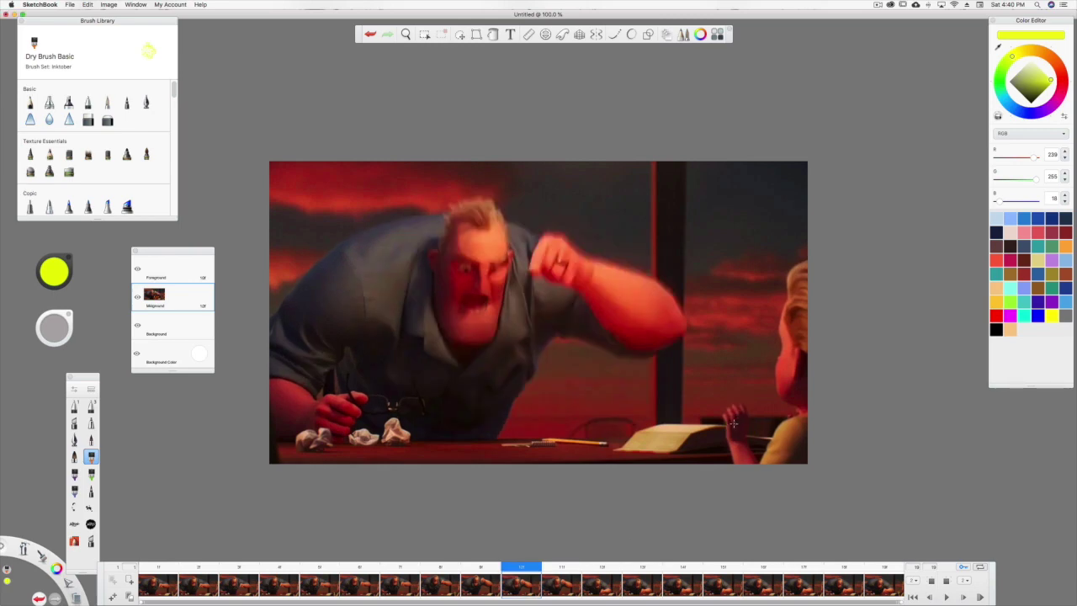
mouse_move(735, 416)
mouse_down()
mouse_move(736, 436)
mouse_move(743, 416)
mouse_up()
drag(729, 440, 753, 439)
Write the yellow frame number over the child's hand on frame 14
click(601, 580)
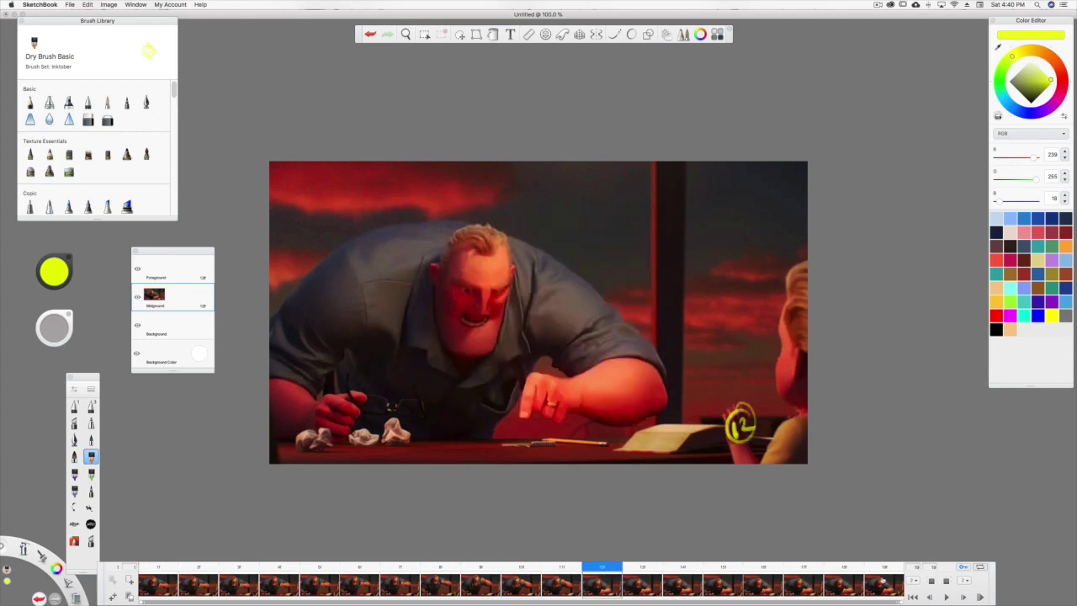
drag(610, 568, 699, 564)
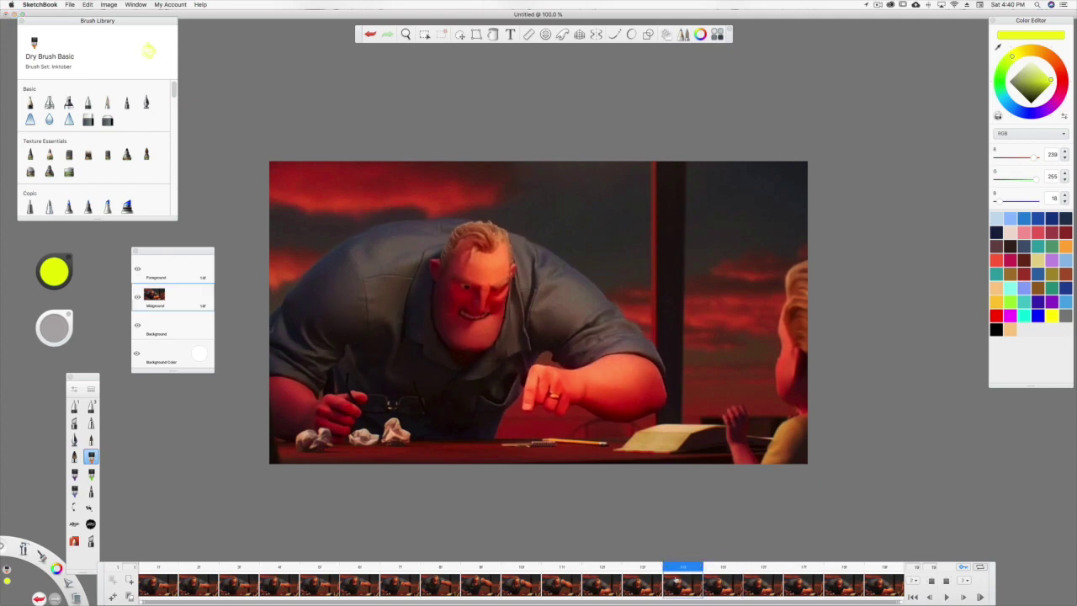
mouse_move(732, 414)
mouse_down()
mouse_move(736, 432)
mouse_move(752, 420)
mouse_move(747, 431)
mouse_up()
Return to frame 1, then clear the in-between images on frames 2, 3 and 4
drag(690, 570, 165, 569)
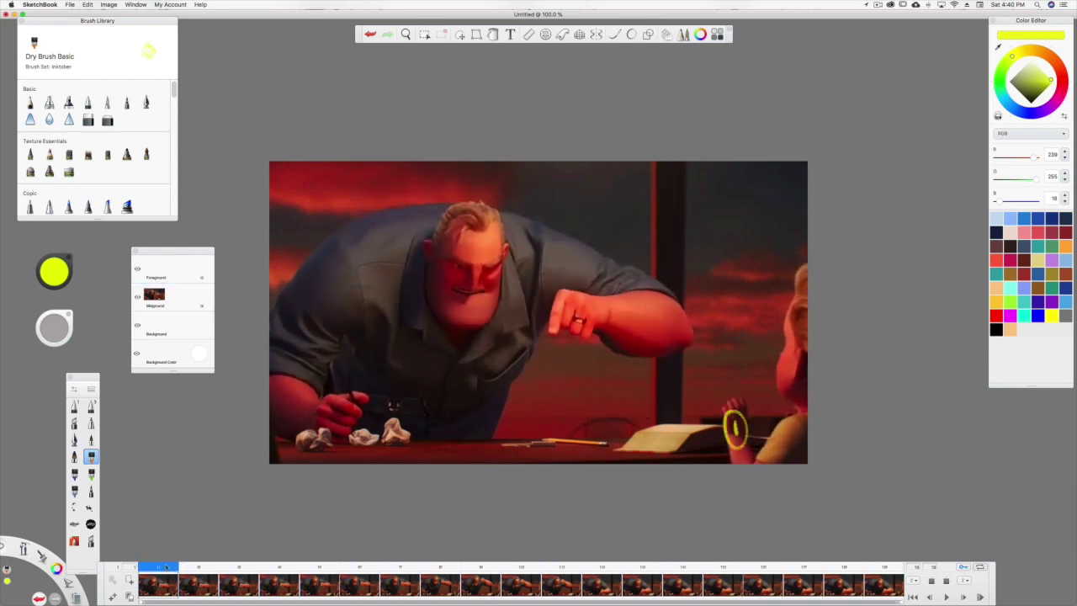
click(194, 581)
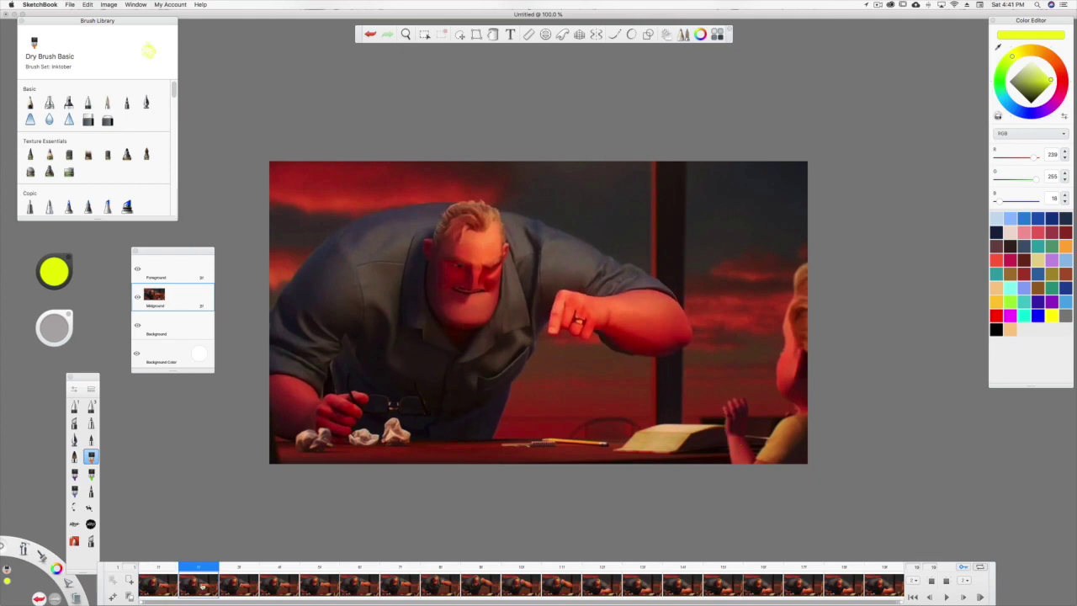
click(130, 599)
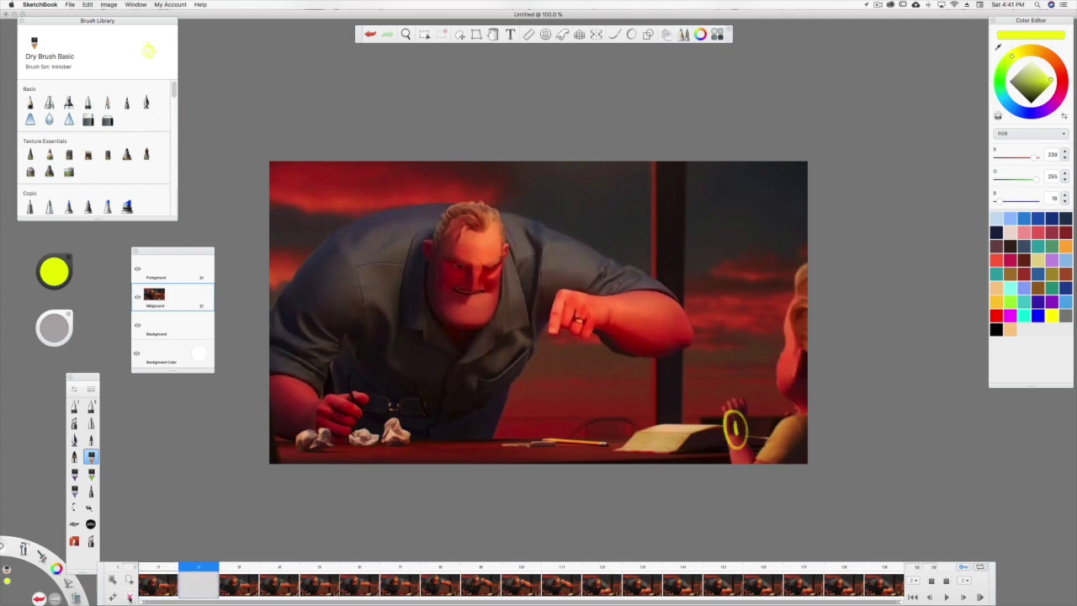
key(Right)
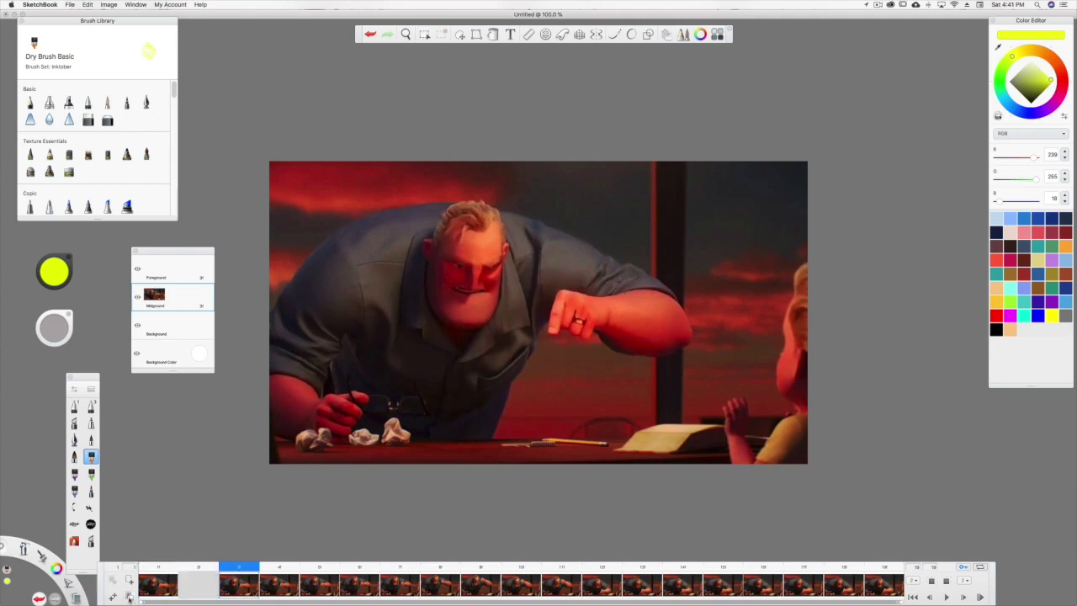
click(130, 595)
click(129, 600)
key(Right)
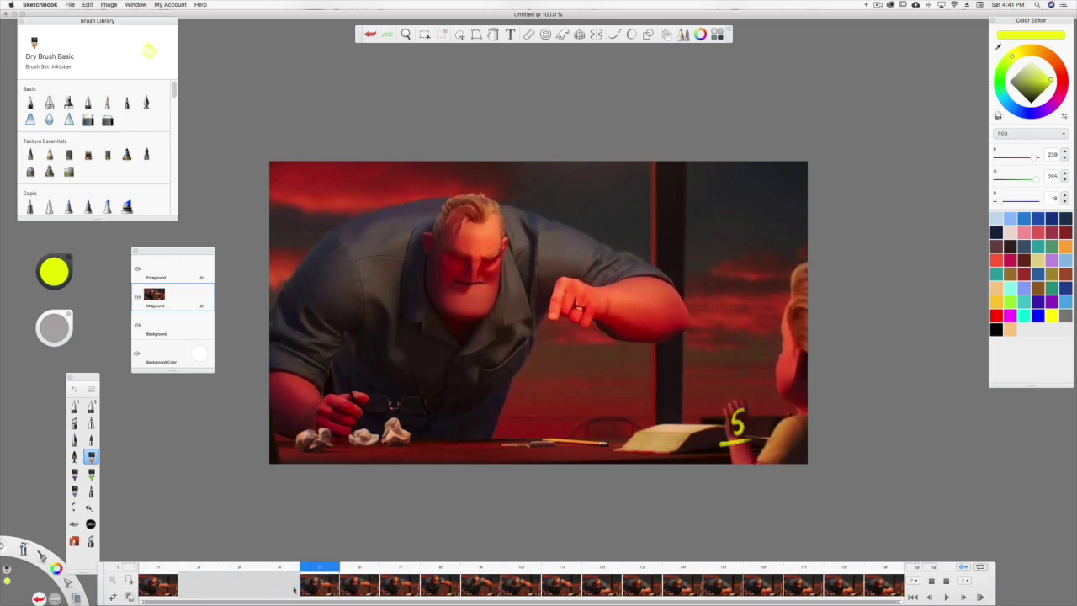
Clear the in-between images on frames 6, 7 and 9, keeping numbered frames 5 and 8
key(Right)
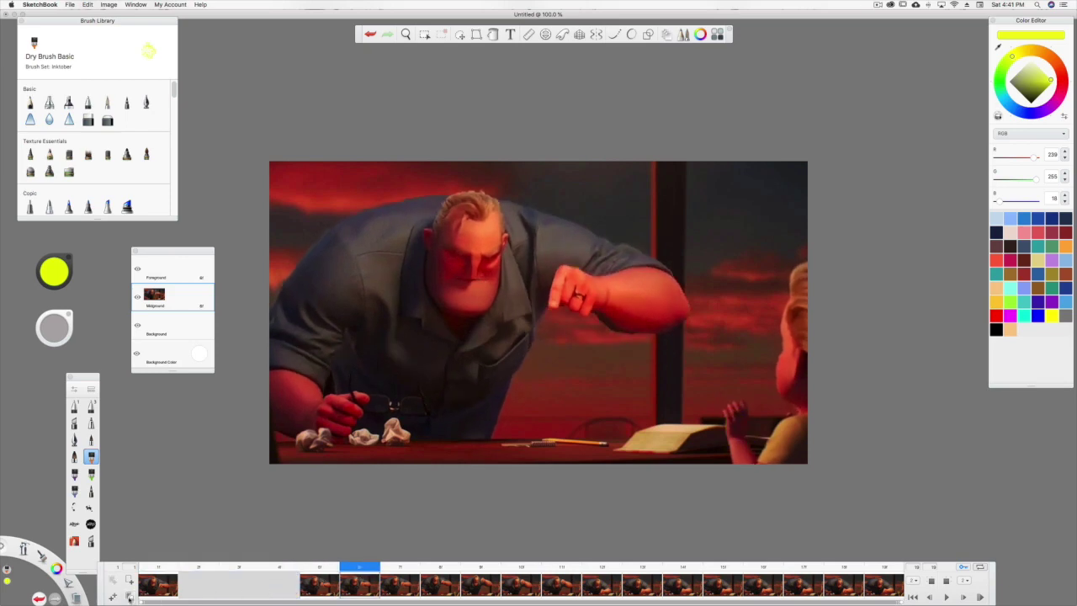
click(131, 596)
click(130, 596)
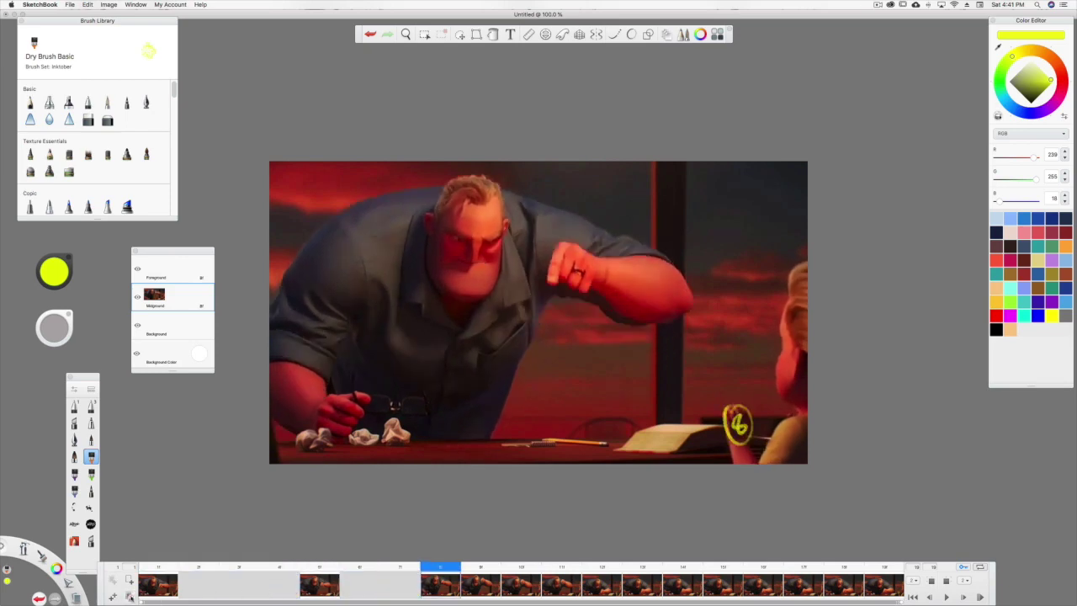
click(130, 596)
click(130, 596)
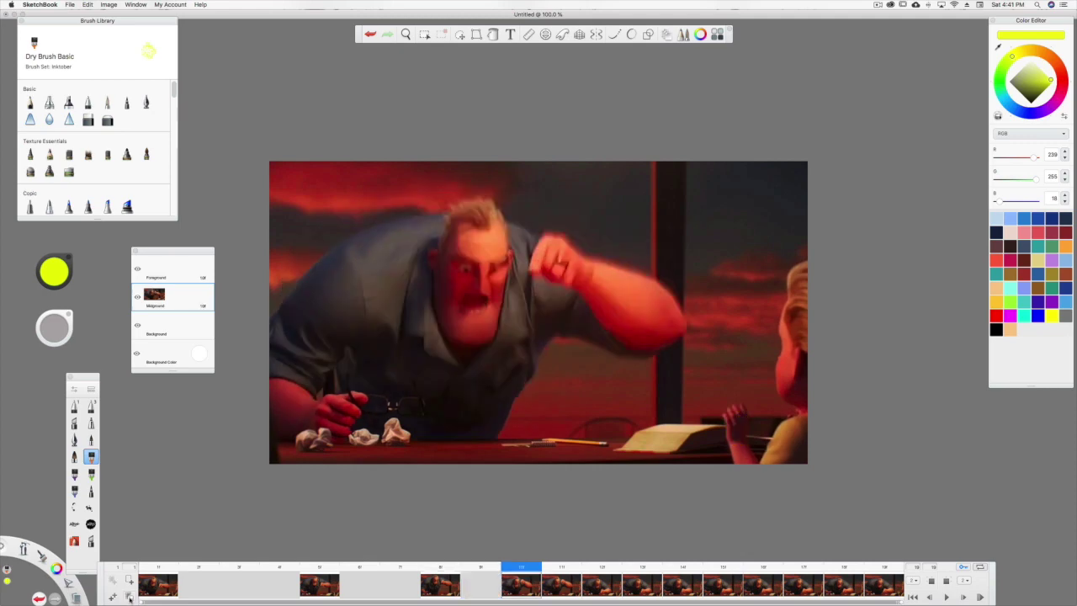
Clear the in-between images on frames 11, 13 and 15, keeping numbered frames 10, 12 and 14
click(130, 595)
click(131, 596)
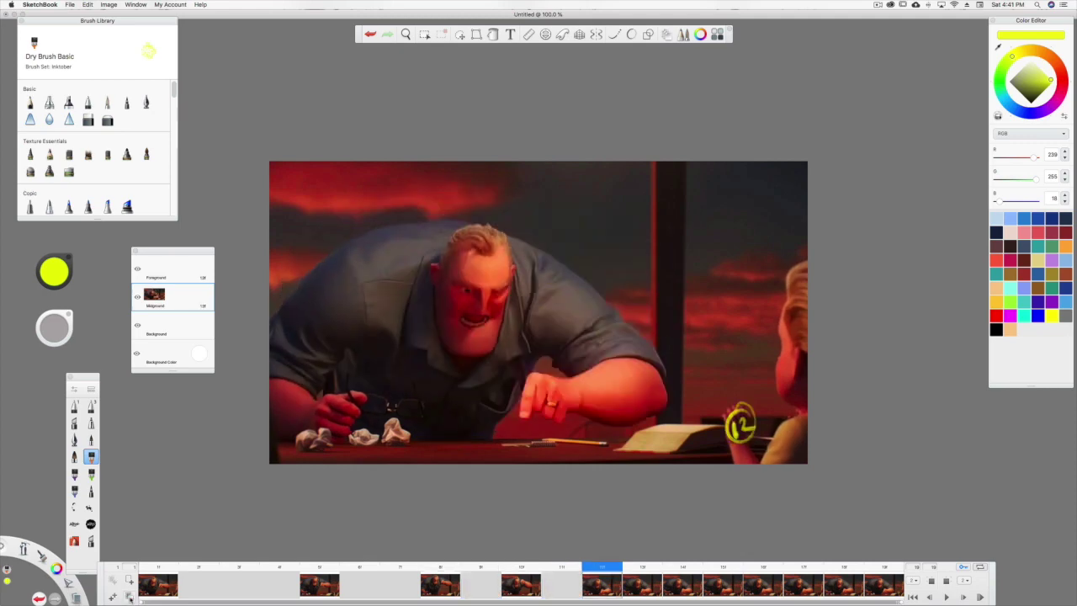
click(131, 595)
click(131, 595)
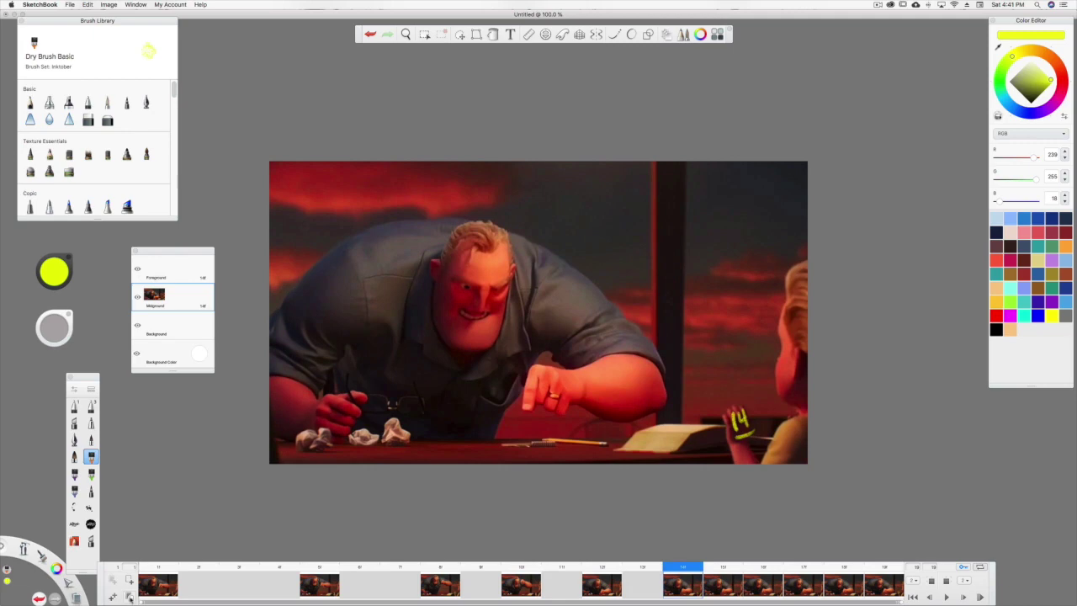
click(130, 596)
click(130, 595)
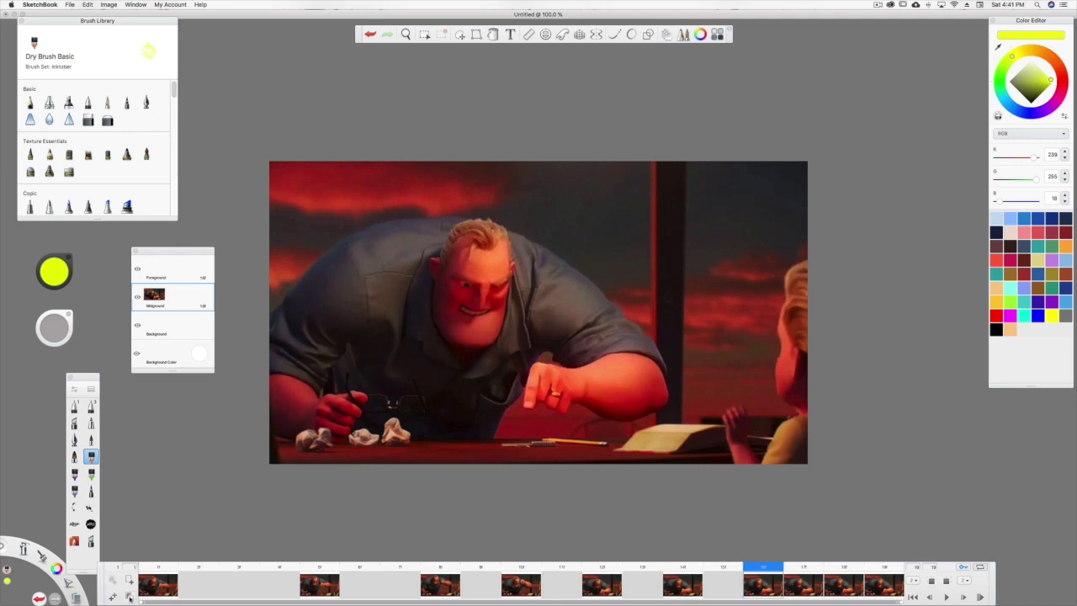
Clear the remaining in-between images on frames 16, 17 and 18, keeping frame 19
click(130, 597)
key(Right)
click(130, 597)
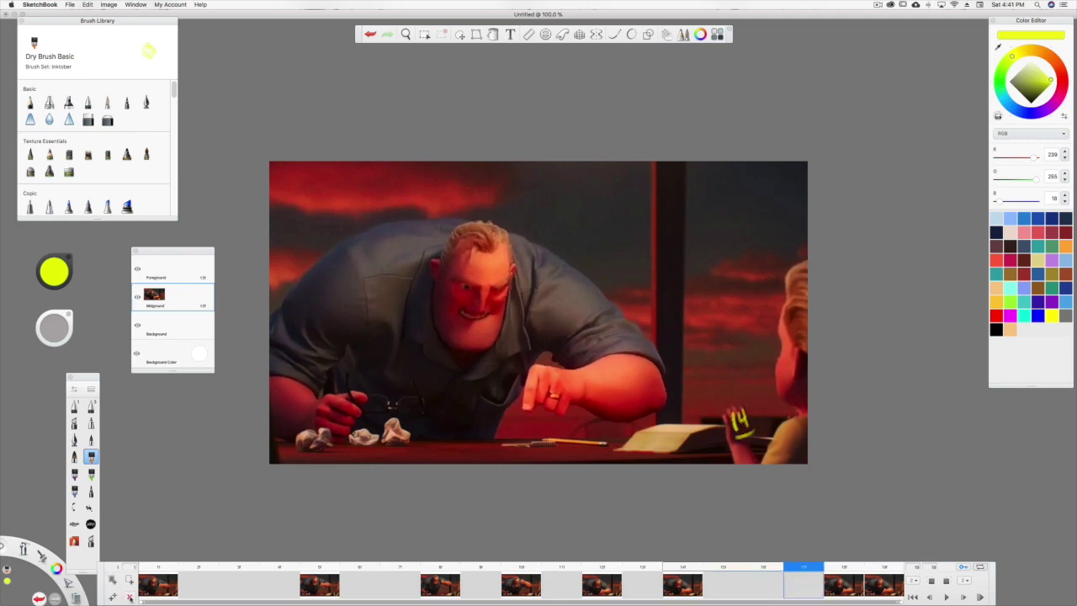
key(Right)
click(130, 597)
click(130, 596)
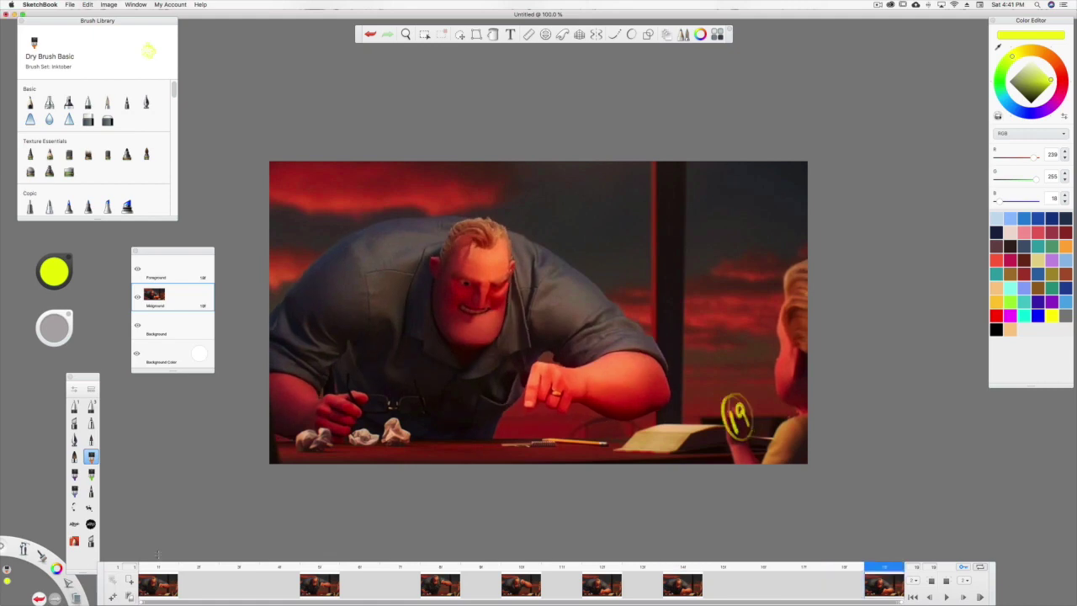
Play back the flipbook with only its numbered frames and stop it to check the timing
click(946, 597)
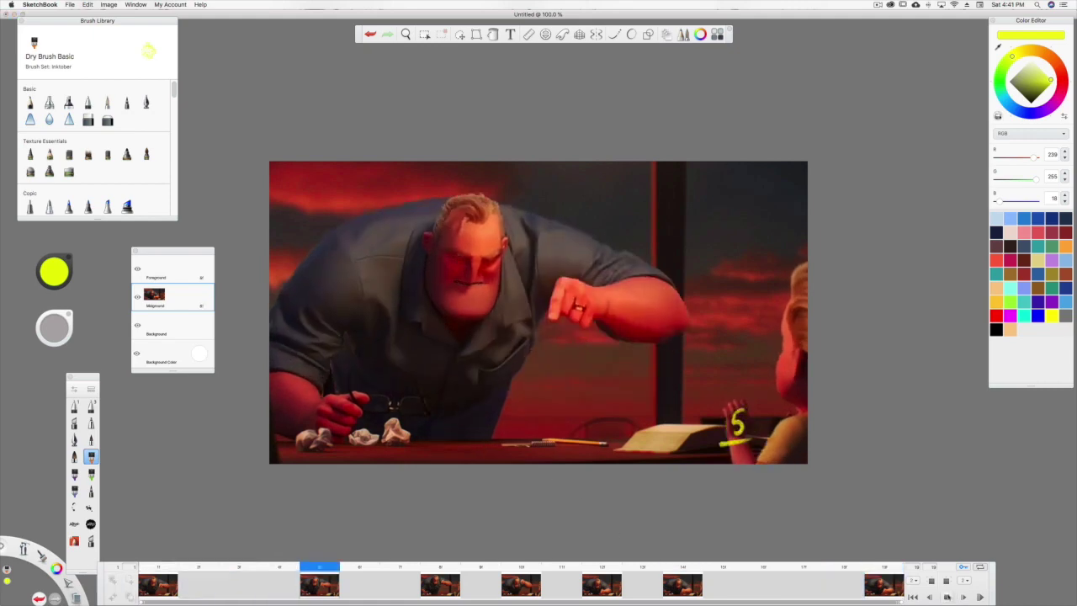
click(946, 595)
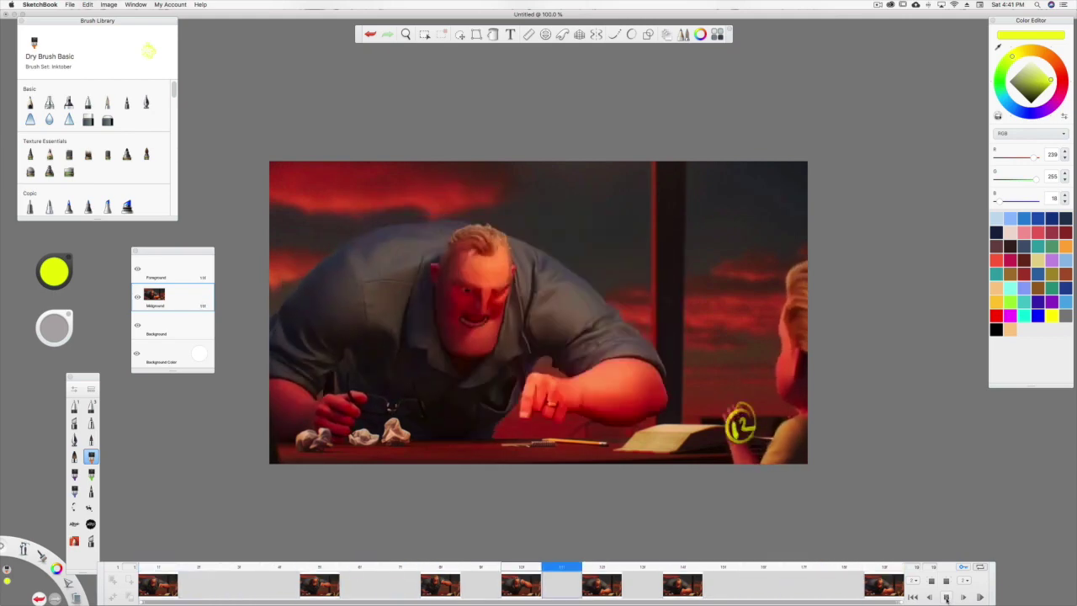
click(946, 596)
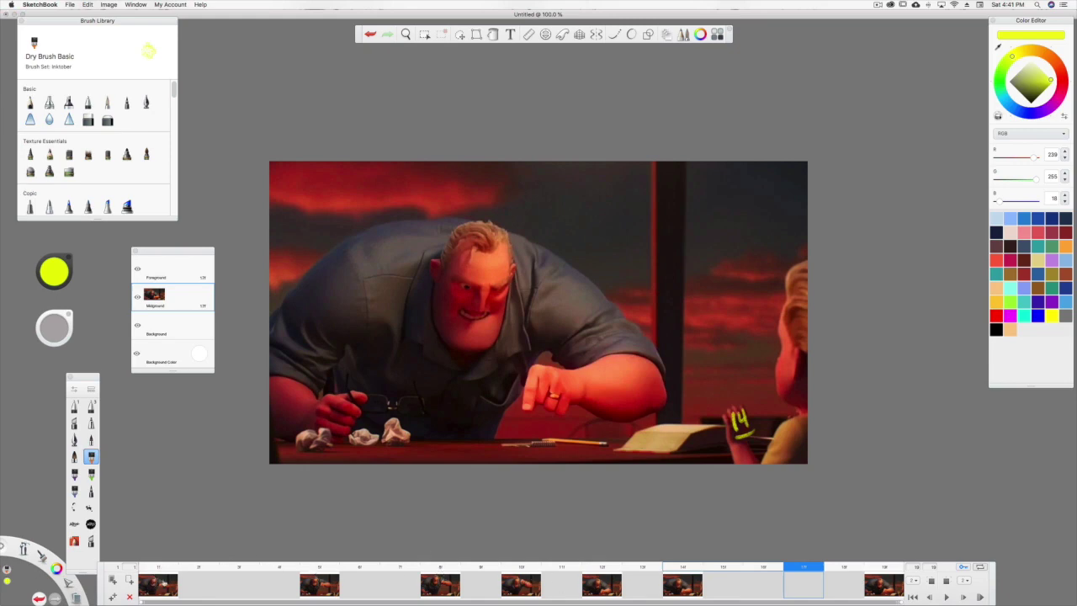
Insert an extra blank frame after frame 7, fit all frames in the timeline and play the retimed animation
click(383, 579)
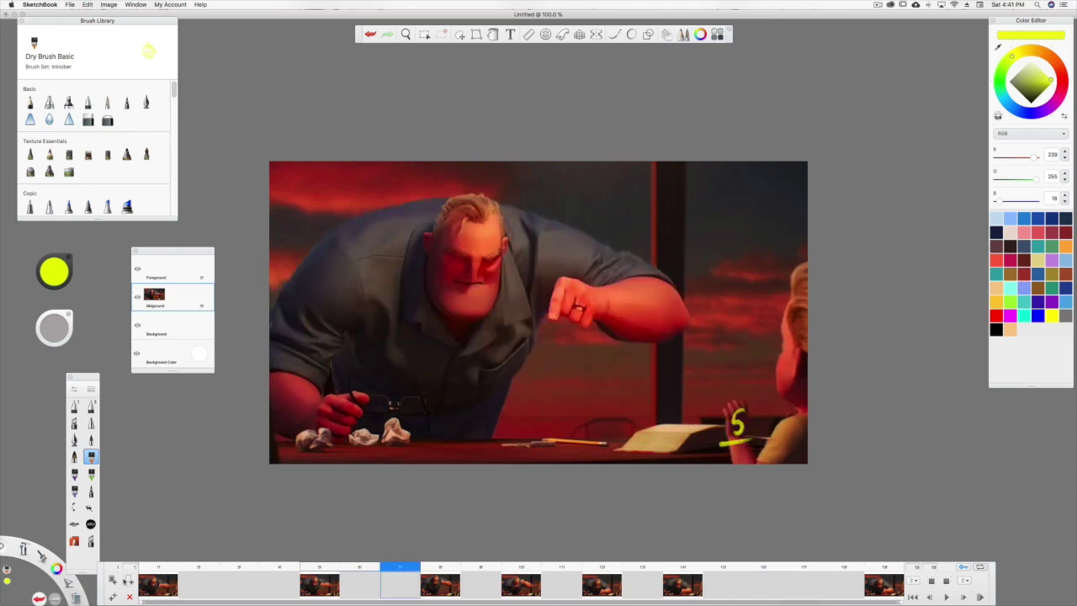
click(127, 580)
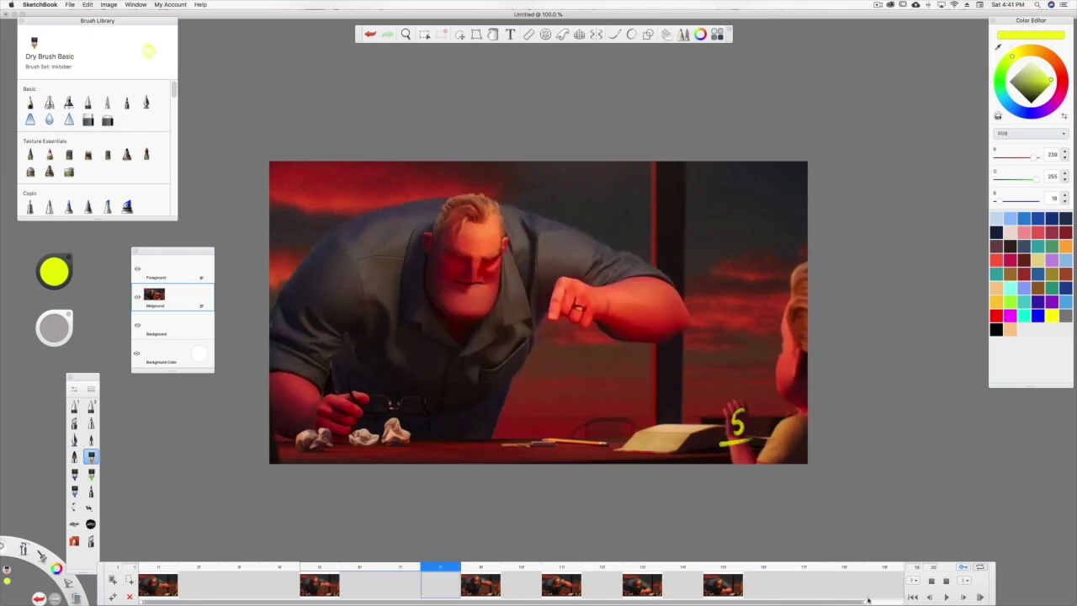
mouse_move(865, 602)
mouse_down()
mouse_move(901, 602)
mouse_move(884, 587)
mouse_move(856, 599)
mouse_up()
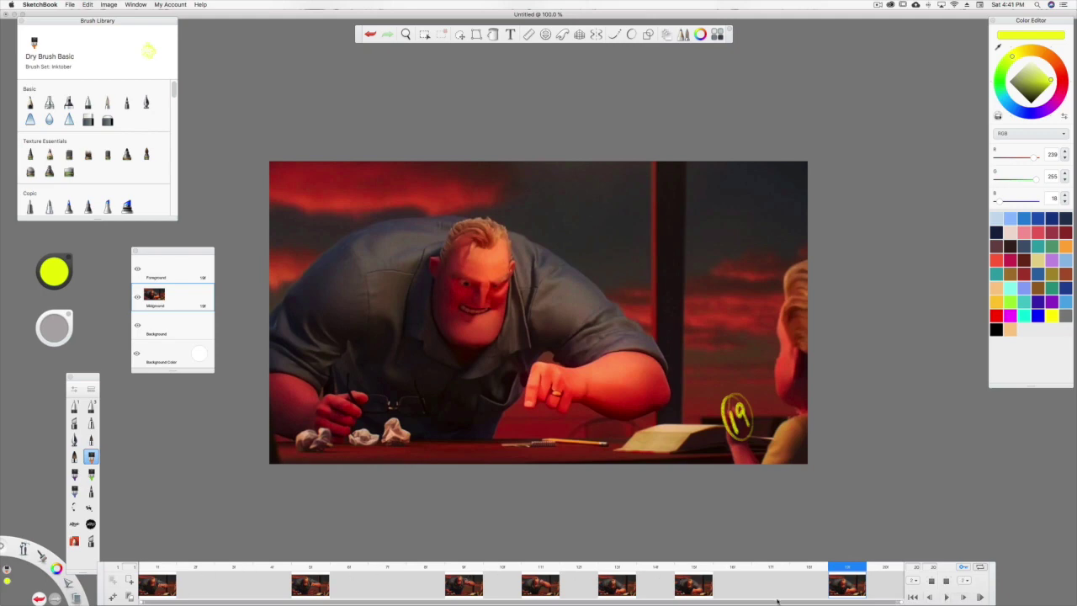
click(947, 597)
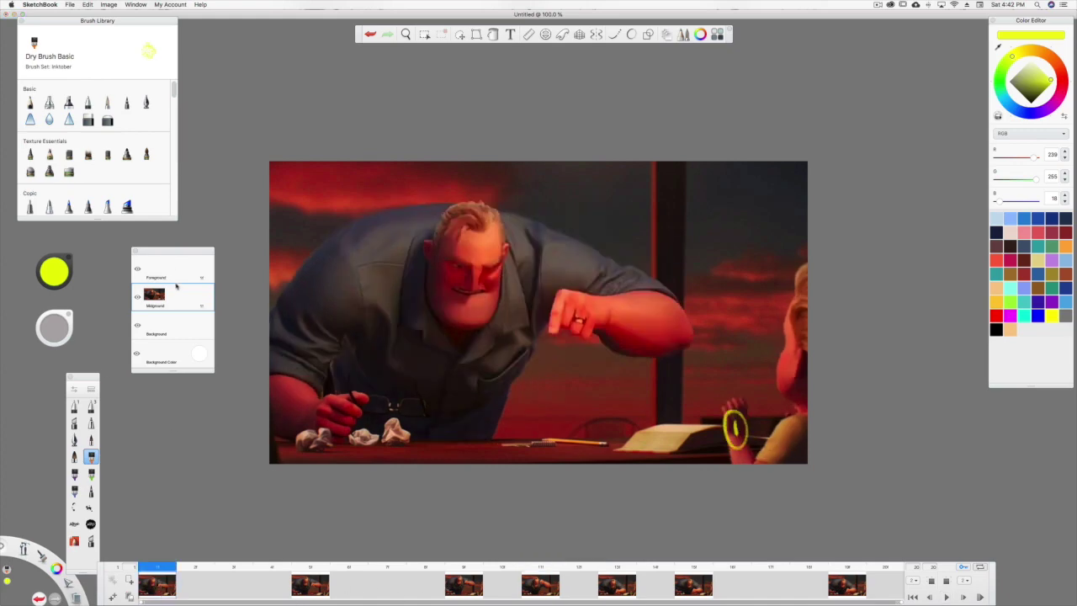
On the Foreground layer of frame 1, trace the man's head, facial features, raised fist and forearm in yellow
click(159, 269)
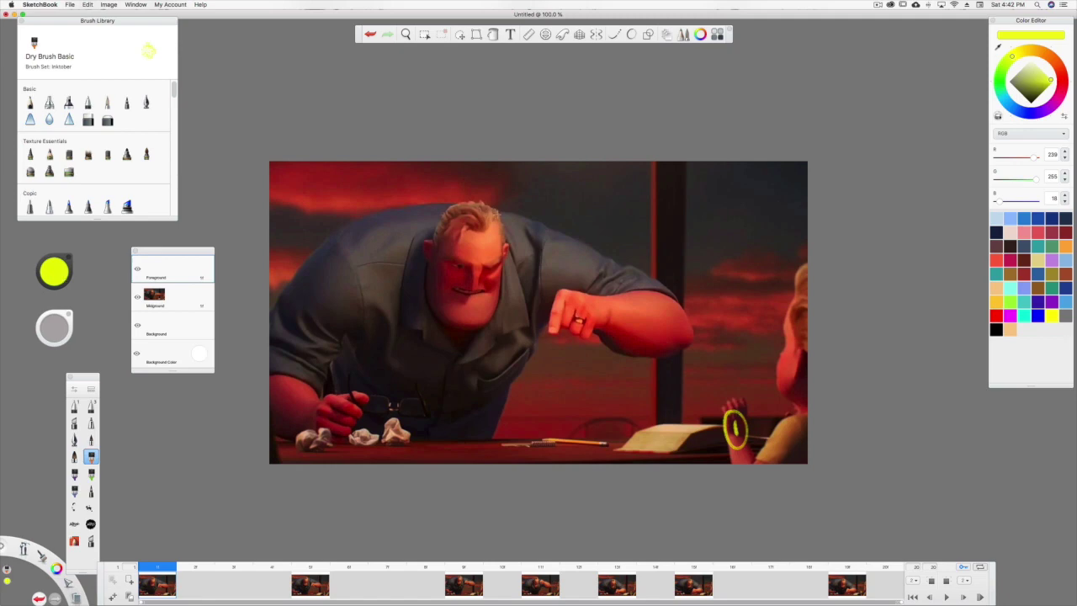
mouse_move(491, 208)
mouse_down()
mouse_move(443, 203)
mouse_move(431, 251)
mouse_move(429, 282)
mouse_move(446, 319)
mouse_move(464, 327)
mouse_move(485, 326)
mouse_move(501, 282)
mouse_move(498, 217)
mouse_up()
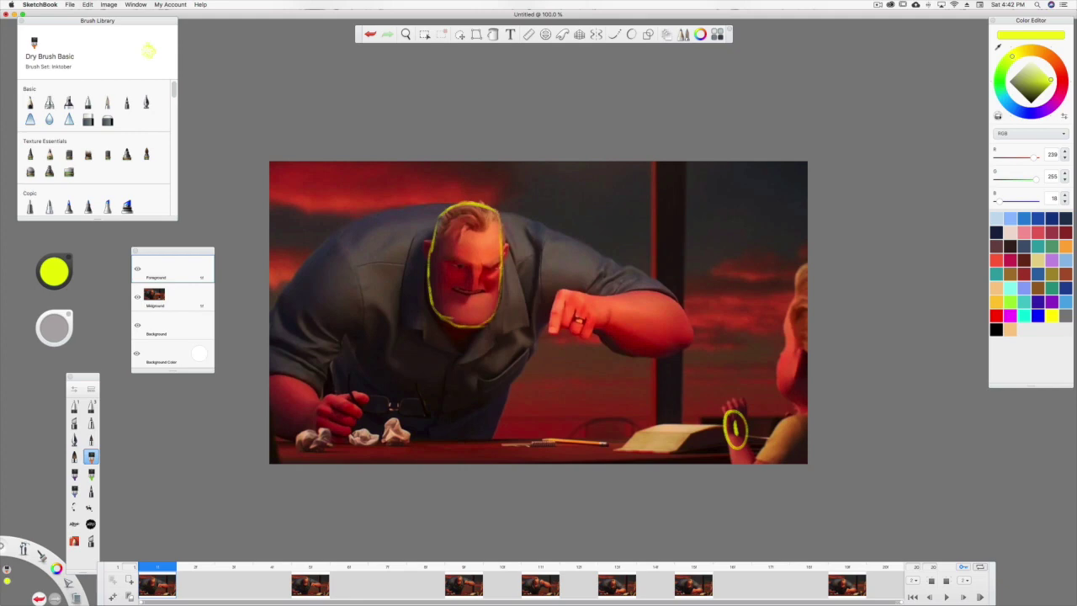
mouse_move(467, 266)
mouse_down()
mouse_move(454, 262)
mouse_move(477, 290)
mouse_move(473, 261)
mouse_move(454, 293)
mouse_move(487, 294)
mouse_move(463, 293)
mouse_up()
mouse_move(553, 300)
mouse_down()
mouse_move(564, 307)
mouse_move(563, 325)
mouse_move(583, 336)
mouse_move(596, 316)
mouse_move(567, 289)
mouse_move(597, 325)
mouse_move(571, 289)
mouse_move(677, 301)
mouse_move(692, 335)
mouse_move(682, 350)
mouse_move(611, 347)
mouse_up()
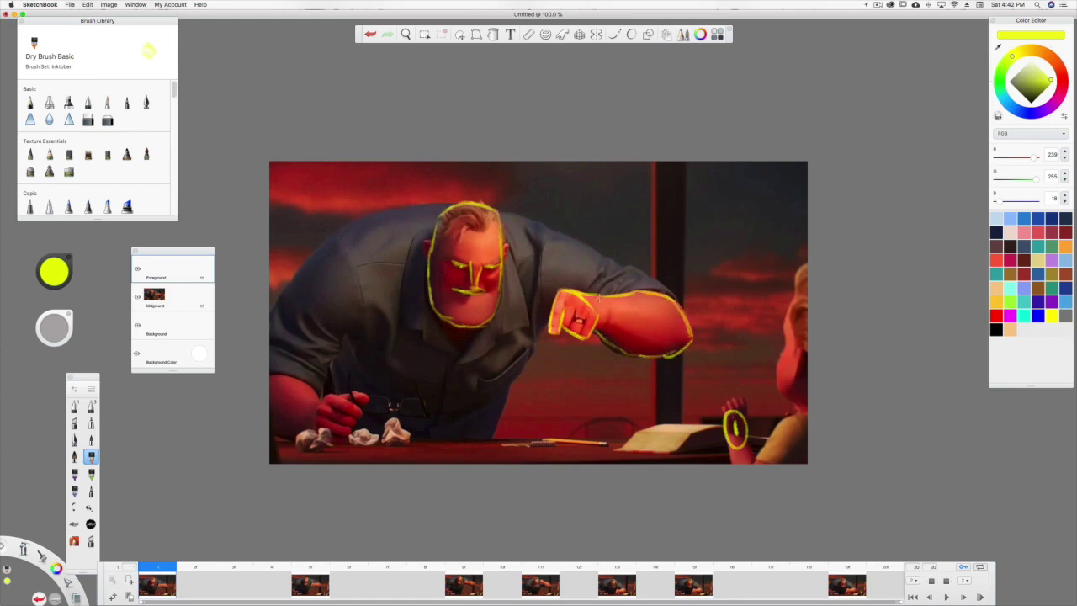
Trace the man's back and shoulder line, lowered forearm and resting hand on frame 1
mouse_move(671, 291)
mouse_down()
mouse_move(506, 214)
mouse_move(572, 239)
mouse_move(432, 206)
mouse_move(367, 217)
mouse_move(380, 194)
mouse_move(427, 211)
mouse_move(380, 215)
mouse_move(326, 243)
mouse_move(270, 312)
mouse_up()
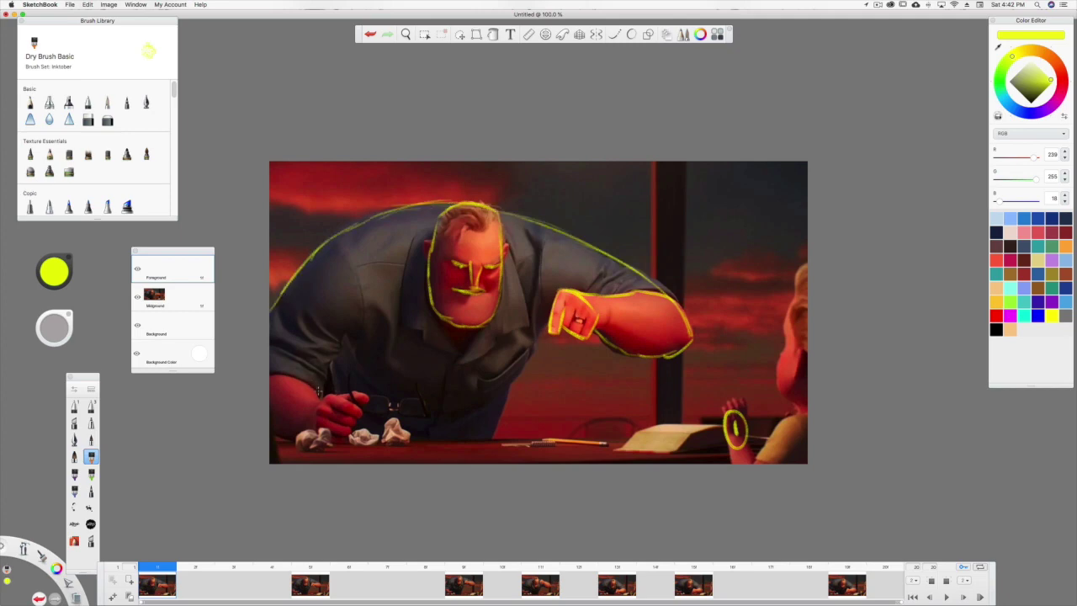
mouse_move(271, 372)
mouse_down()
mouse_move(312, 385)
mouse_move(319, 439)
mouse_move(353, 442)
mouse_move(364, 412)
mouse_move(325, 398)
mouse_move(355, 393)
mouse_move(369, 407)
mouse_up()
drag(270, 432, 313, 438)
Add the sleeve lines, shoulder seams, shirt front and torso side to the frame 1 tracing
drag(317, 389, 354, 326)
drag(341, 245, 362, 309)
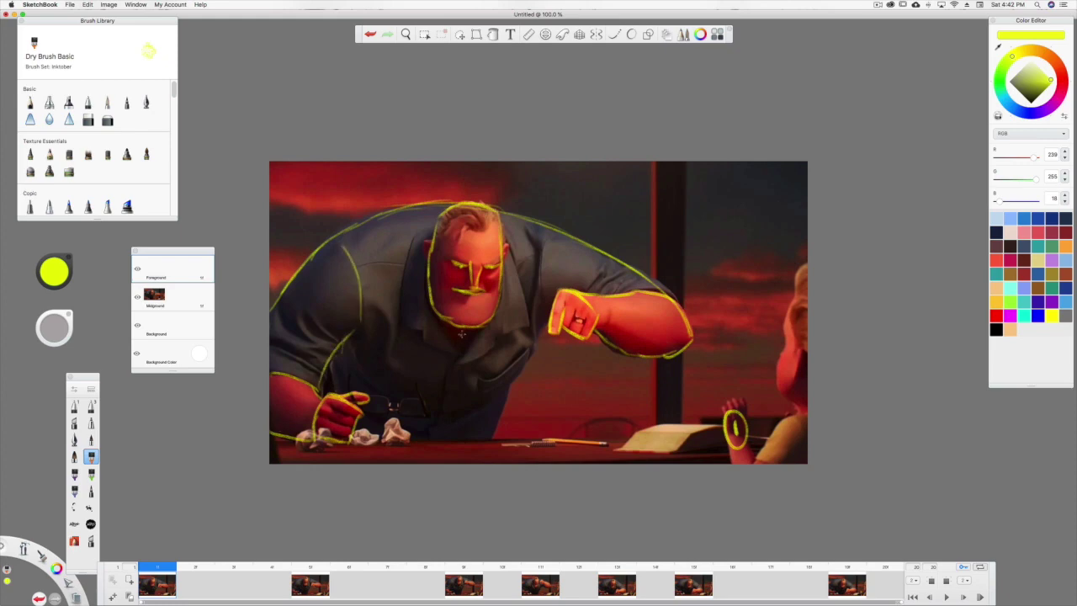
mouse_move(462, 335)
mouse_down()
mouse_move(440, 424)
mouse_move(458, 351)
mouse_up()
drag(493, 438, 540, 335)
drag(547, 258, 543, 317)
drag(554, 232, 545, 328)
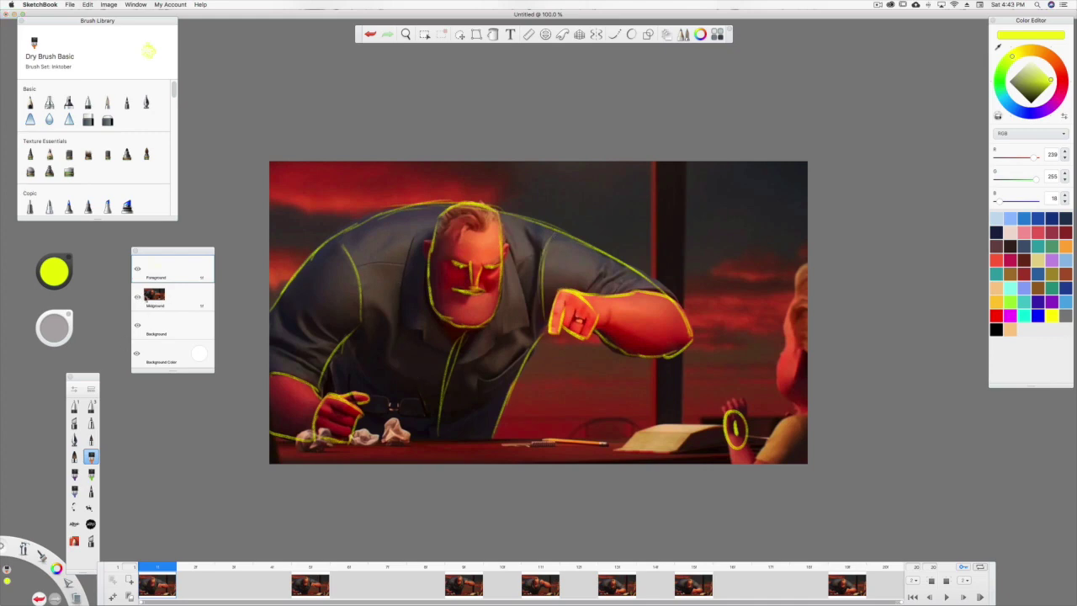
Hide the Midground layer and change the background color to grey so the yellow lines stand out
click(137, 296)
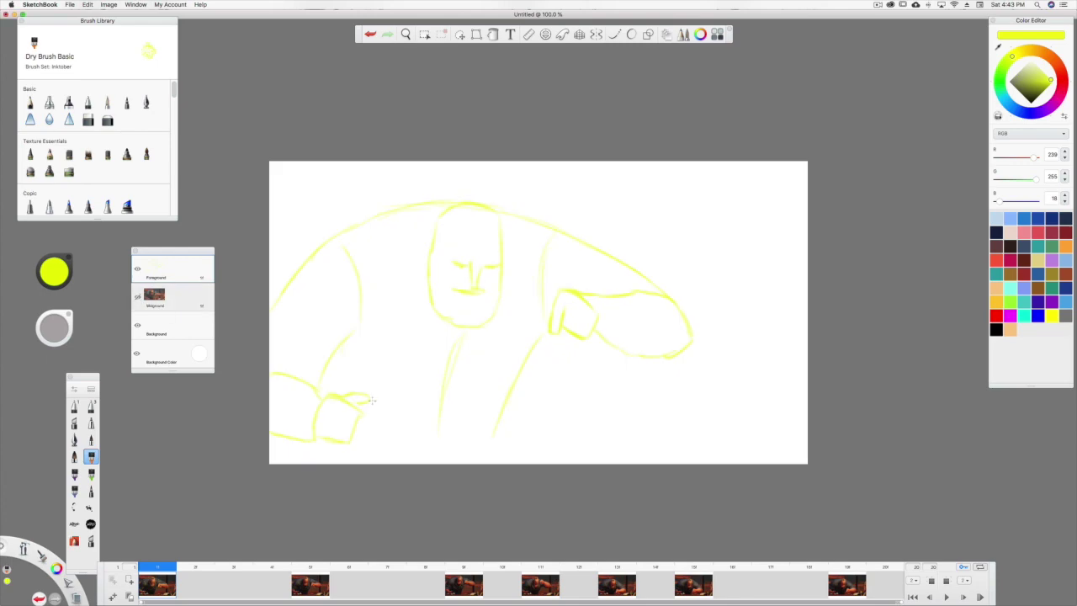
click(198, 354)
drag(194, 354, 174, 353)
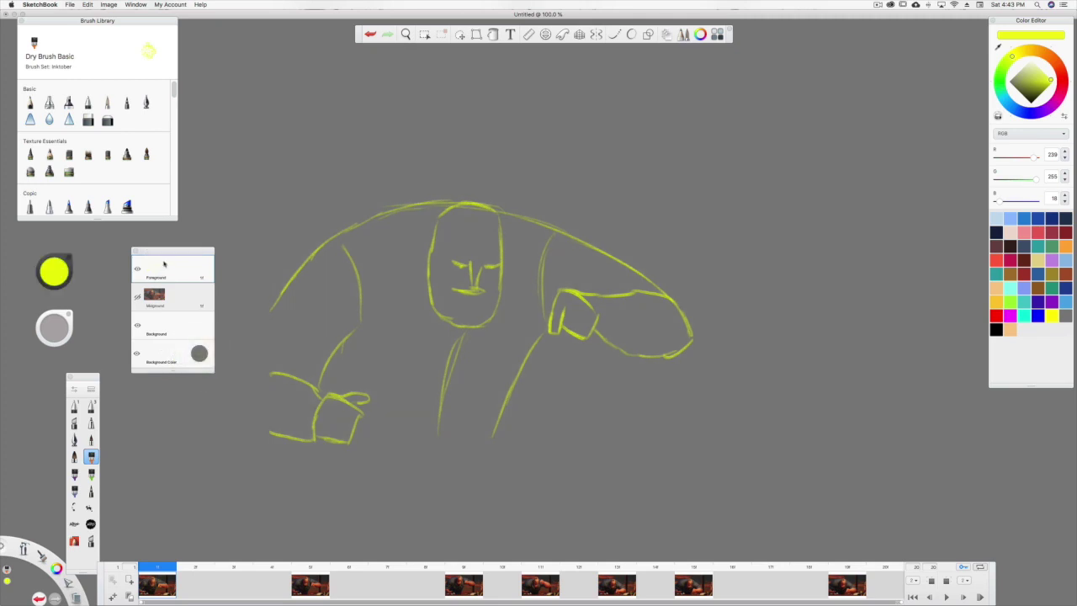
Go to frame 5 and trace the man's head, facial features, raised fist and forearm on the Foreground layer
drag(163, 570, 311, 568)
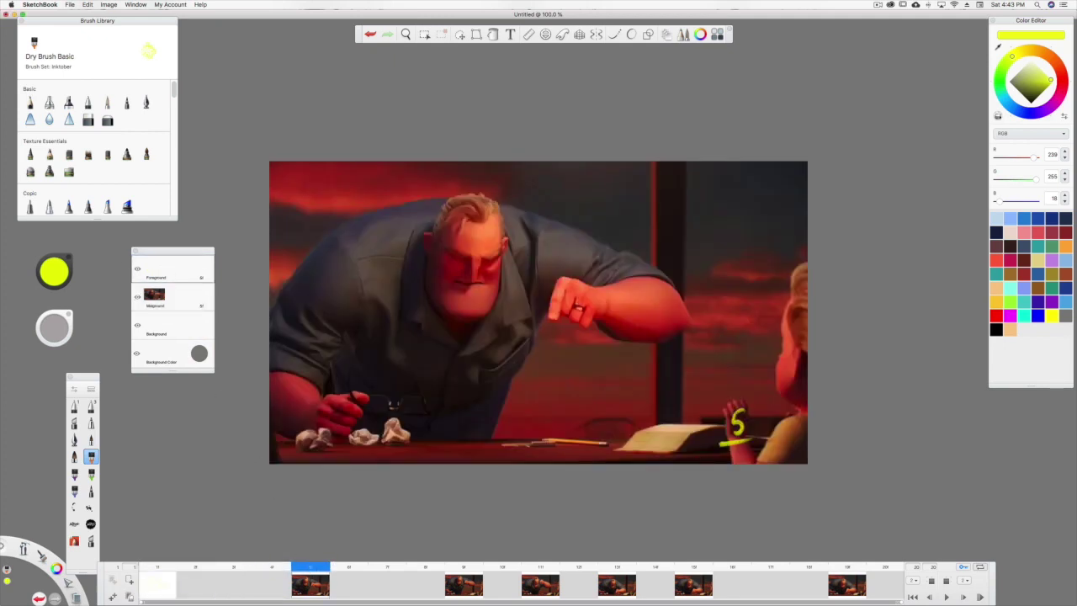
mouse_move(496, 202)
mouse_down()
mouse_move(444, 202)
mouse_move(429, 240)
mouse_move(436, 299)
mouse_move(456, 315)
mouse_move(446, 308)
mouse_move(488, 317)
mouse_move(473, 317)
mouse_move(501, 292)
mouse_move(499, 204)
mouse_up()
mouse_move(500, 251)
mouse_down()
mouse_move(472, 259)
mouse_move(481, 284)
mouse_move(459, 282)
mouse_up()
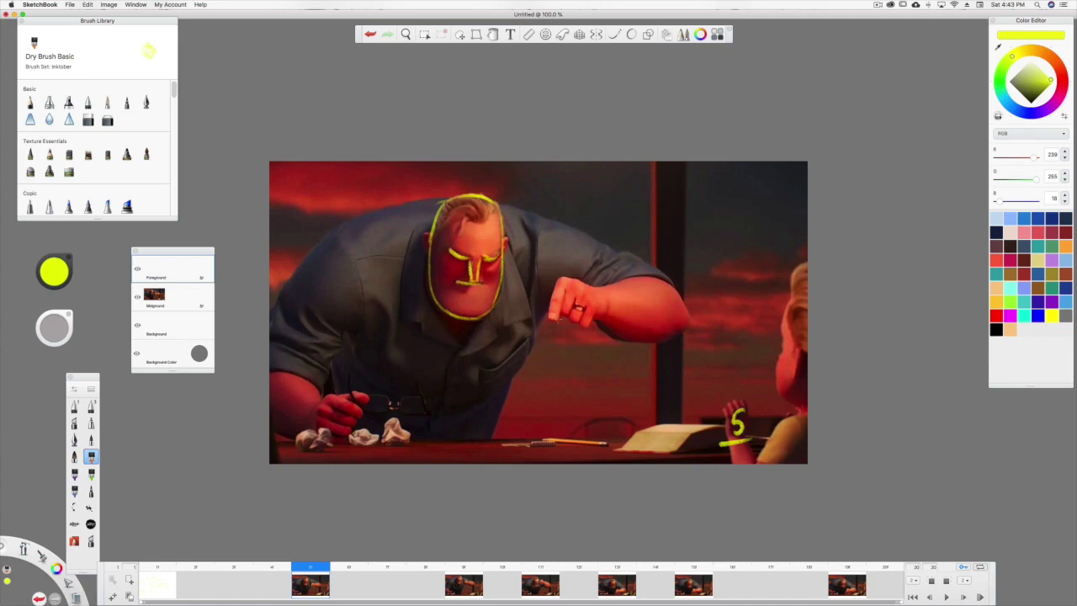
mouse_move(558, 277)
mouse_down()
mouse_move(552, 322)
mouse_move(557, 299)
mouse_move(588, 326)
mouse_move(561, 314)
mouse_up()
mouse_move(573, 275)
mouse_down()
mouse_move(639, 272)
mouse_move(678, 292)
mouse_move(688, 319)
mouse_move(646, 341)
mouse_move(617, 340)
mouse_move(594, 318)
mouse_up()
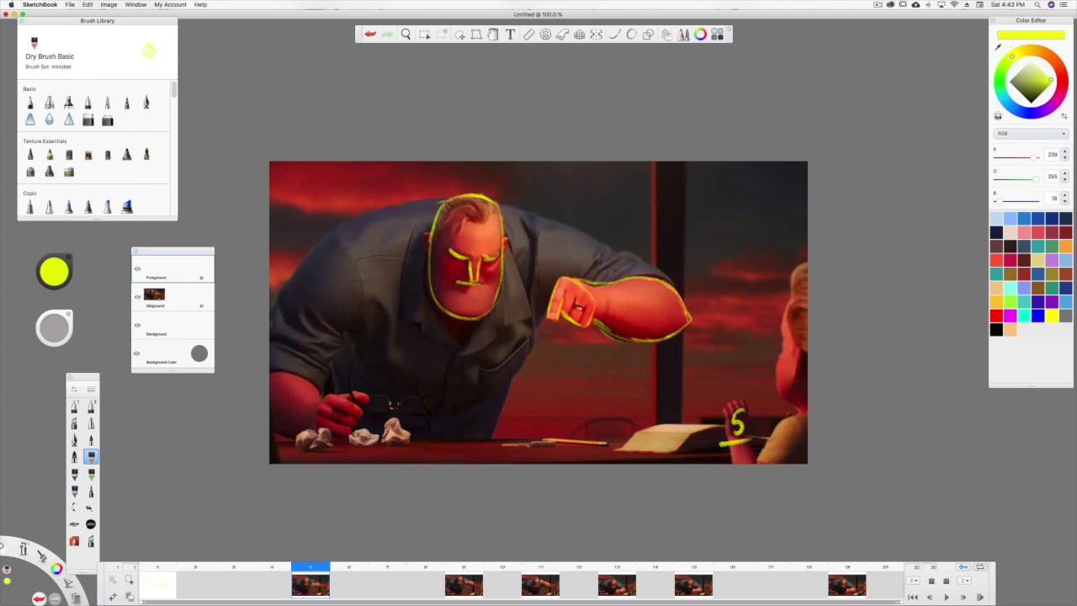
Trace the man's back and shoulder line, lowered forearm and resting hand on frame 5
mouse_move(678, 286)
mouse_down()
mouse_move(556, 219)
mouse_move(434, 197)
mouse_move(368, 210)
mouse_move(305, 251)
mouse_move(276, 304)
mouse_up()
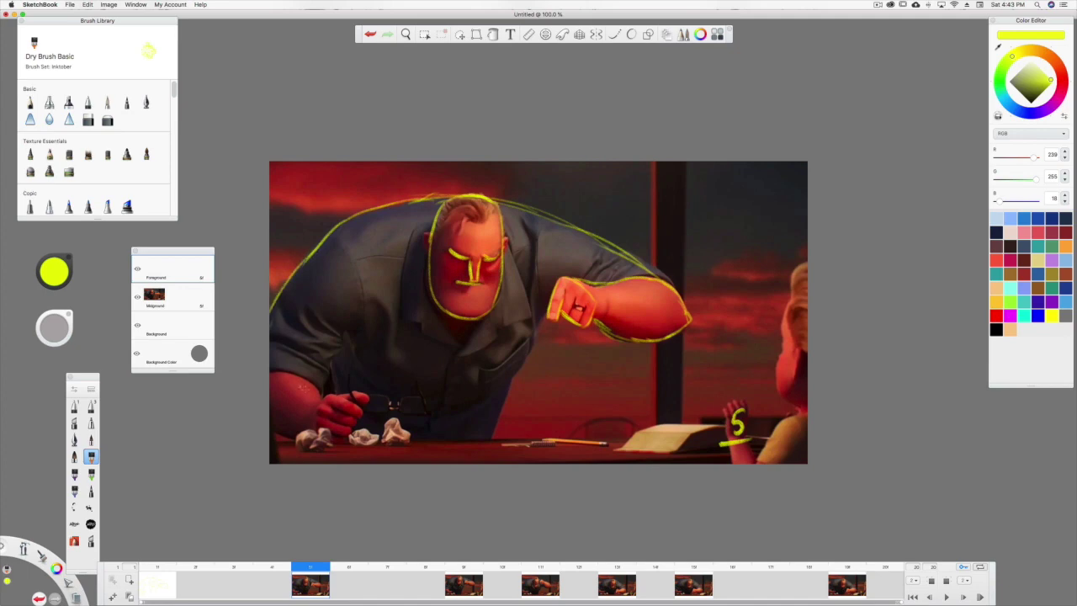
drag(321, 394, 269, 373)
drag(314, 435, 270, 421)
mouse_move(332, 397)
mouse_down()
mouse_move(316, 411)
mouse_move(318, 434)
mouse_move(348, 446)
mouse_up()
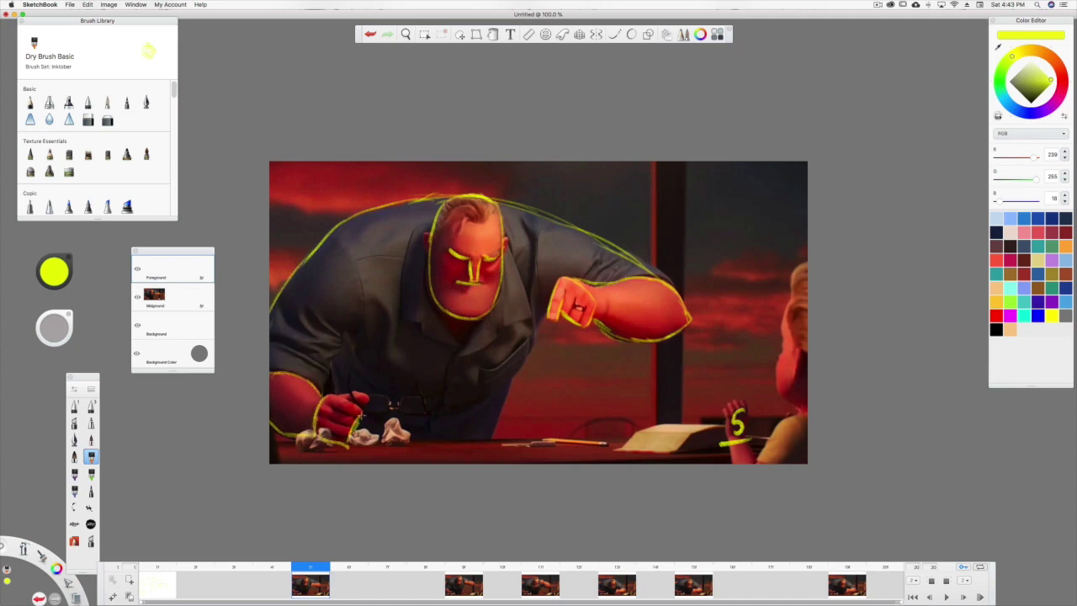
mouse_move(361, 415)
mouse_down()
mouse_move(341, 393)
mouse_move(368, 396)
mouse_move(350, 400)
mouse_up()
Add the sleeve line, shoulder seams, shirt front and torso side to the frame 5 tracing and hide the Midground layer
drag(348, 333, 324, 370)
drag(341, 240, 359, 306)
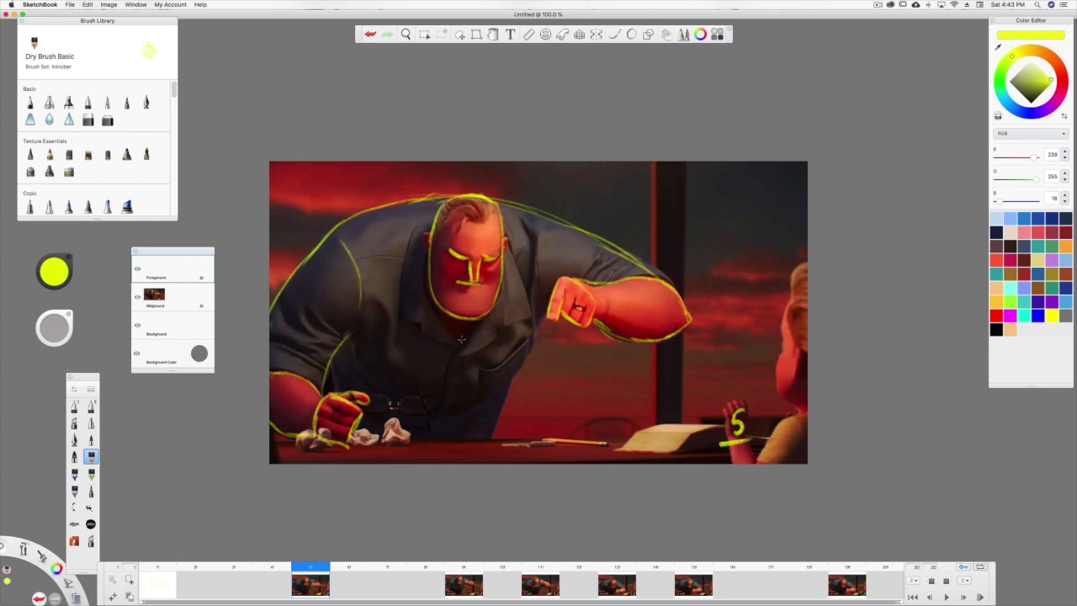
mouse_move(463, 323)
mouse_down()
mouse_move(440, 423)
mouse_move(452, 340)
mouse_up()
drag(495, 436, 532, 347)
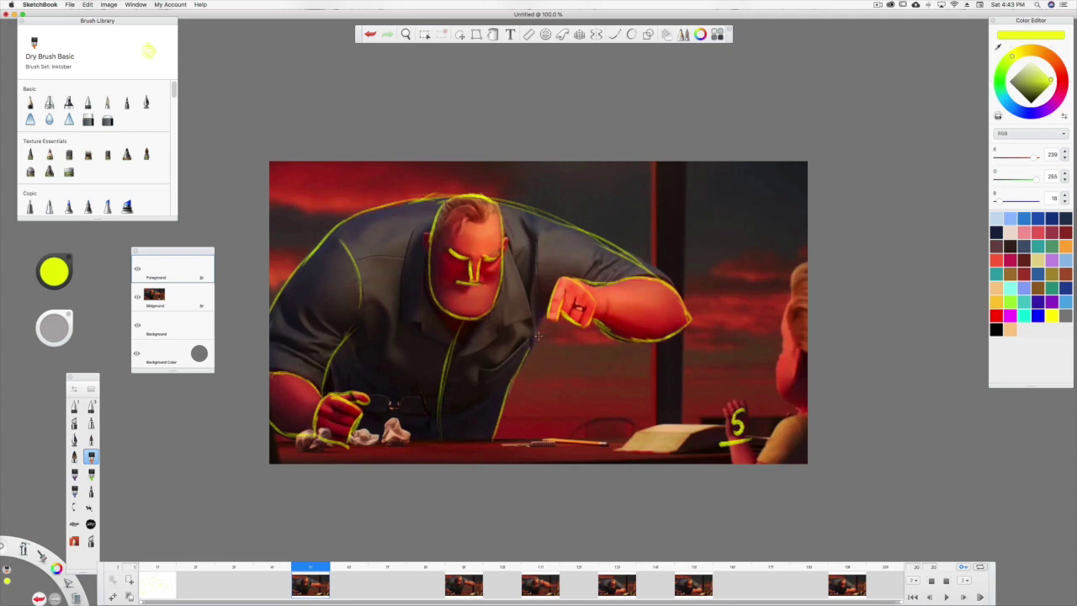
drag(545, 222, 537, 298)
click(137, 296)
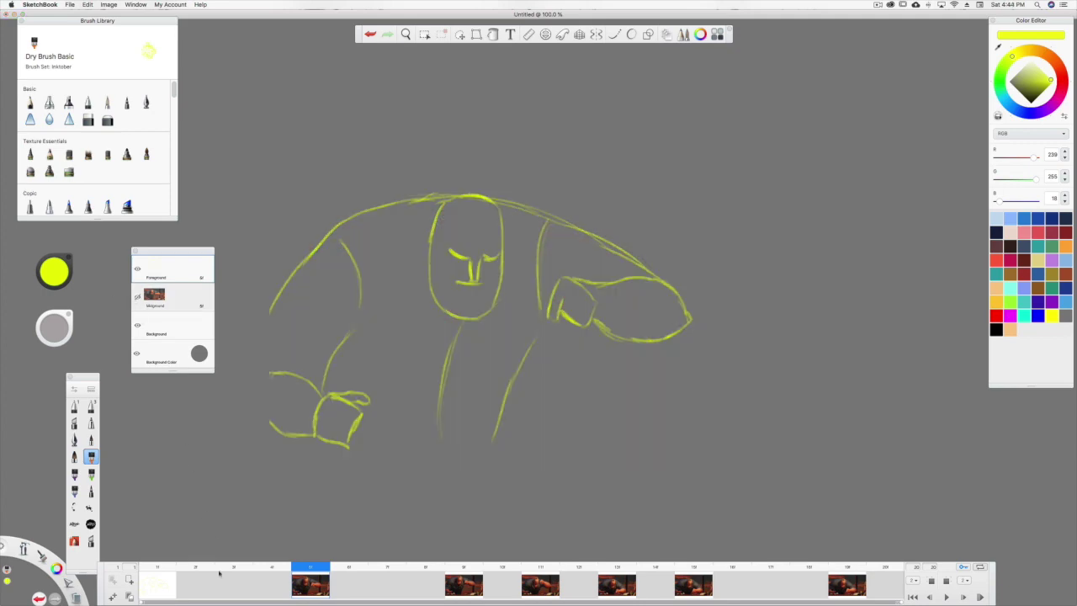
Go to the frame marked 8 and trace the man's head, facial features, raised fist, forearm and back outline on the Foreground layer
mouse_move(310, 567)
mouse_down()
mouse_move(265, 556)
mouse_move(464, 559)
mouse_up()
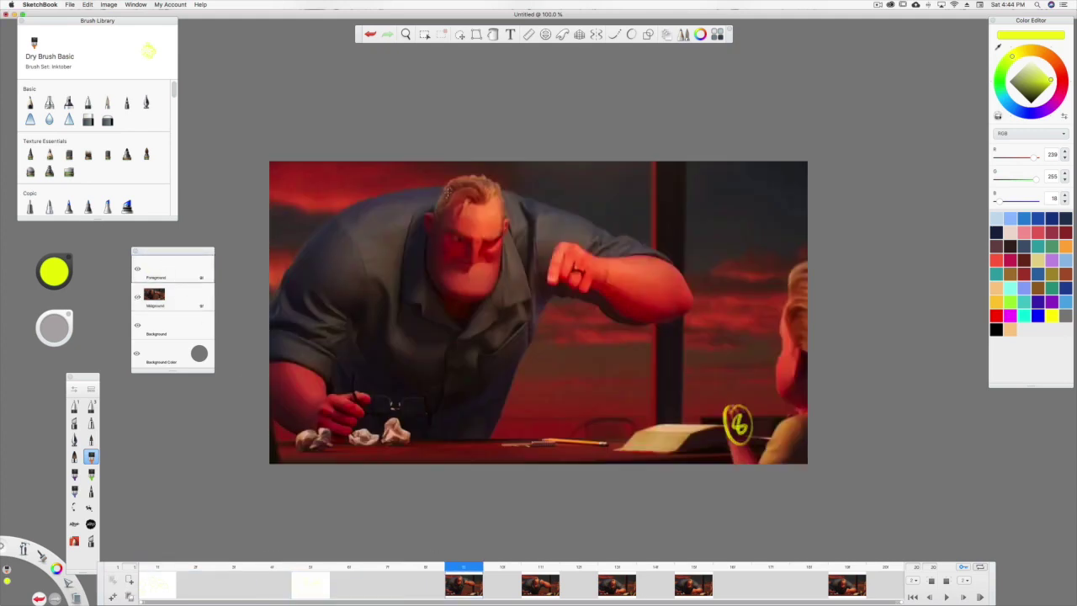
mouse_move(455, 181)
mouse_down()
mouse_move(429, 263)
mouse_move(445, 287)
mouse_move(434, 281)
mouse_move(490, 293)
mouse_move(460, 300)
mouse_move(488, 294)
mouse_move(503, 251)
mouse_move(498, 201)
mouse_move(482, 179)
mouse_move(451, 181)
mouse_up()
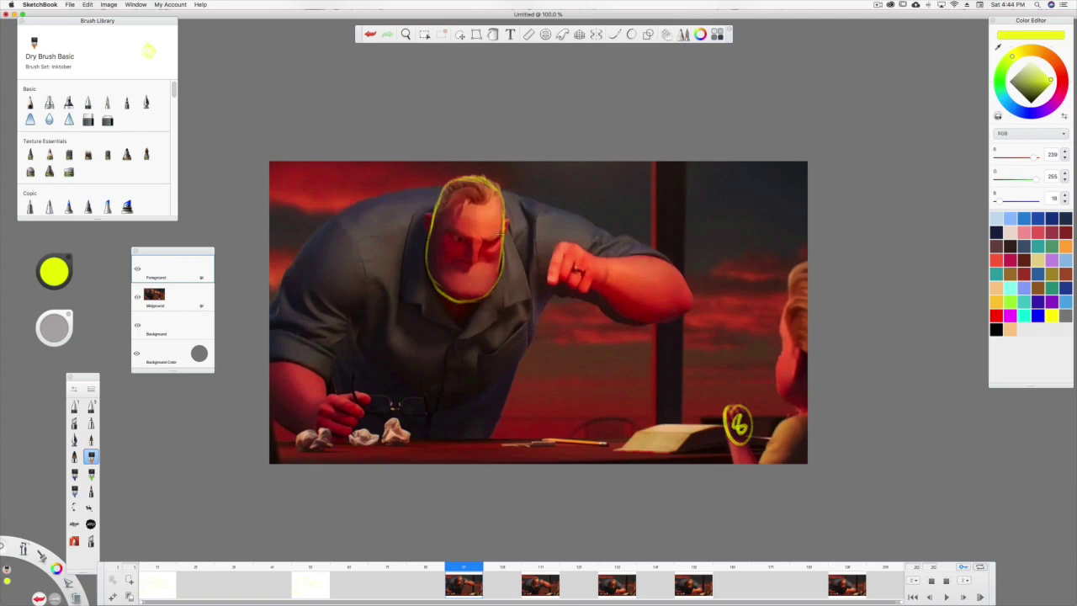
mouse_move(498, 239)
mouse_down()
mouse_move(460, 241)
mouse_move(477, 261)
mouse_move(471, 242)
mouse_move(463, 264)
mouse_up()
mouse_move(555, 250)
mouse_down()
mouse_move(559, 283)
mouse_move(565, 264)
mouse_move(564, 280)
mouse_move(591, 284)
mouse_move(567, 238)
mouse_move(654, 260)
mouse_move(680, 276)
mouse_move(689, 301)
mouse_move(655, 322)
mouse_move(664, 324)
mouse_move(635, 323)
mouse_move(543, 290)
mouse_up()
mouse_move(665, 254)
mouse_down()
mouse_move(498, 187)
mouse_move(390, 191)
mouse_move(301, 250)
mouse_move(271, 318)
mouse_up()
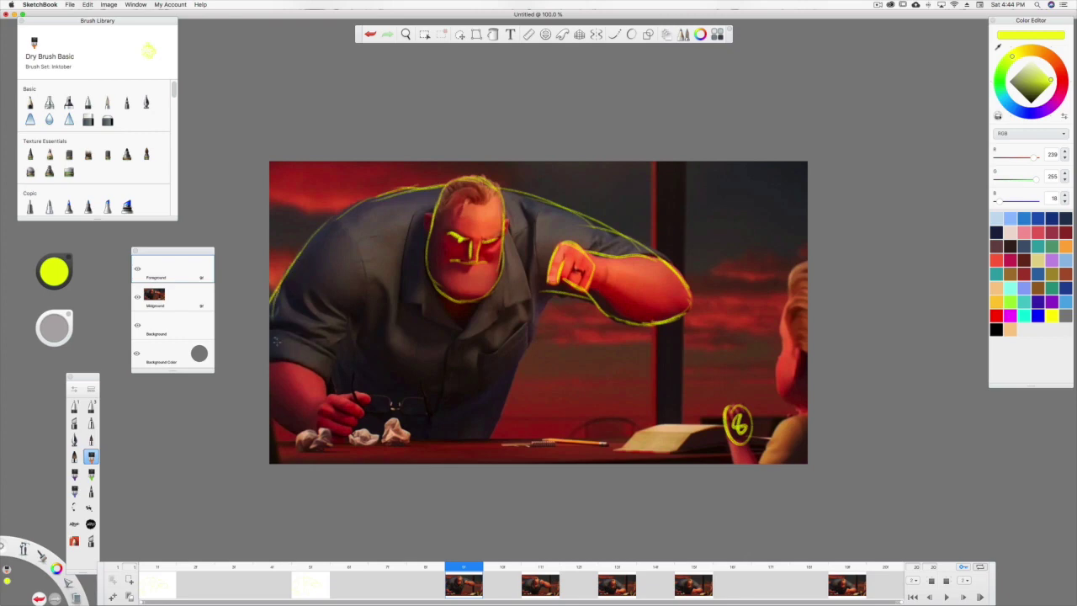
Trace the lowered arm, resting hand, shoulder seams, shirt front and torso side on the frame marked 8, and hide the Midground layer
mouse_move(271, 362)
mouse_down()
mouse_move(313, 363)
mouse_move(330, 400)
mouse_move(317, 436)
mouse_move(271, 412)
mouse_up()
mouse_move(333, 402)
mouse_down()
mouse_move(355, 391)
mouse_move(362, 431)
mouse_move(345, 445)
mouse_move(316, 439)
mouse_up()
mouse_move(341, 390)
mouse_down()
mouse_move(370, 402)
mouse_move(318, 373)
mouse_move(329, 369)
mouse_move(344, 223)
mouse_up()
drag(345, 225, 363, 298)
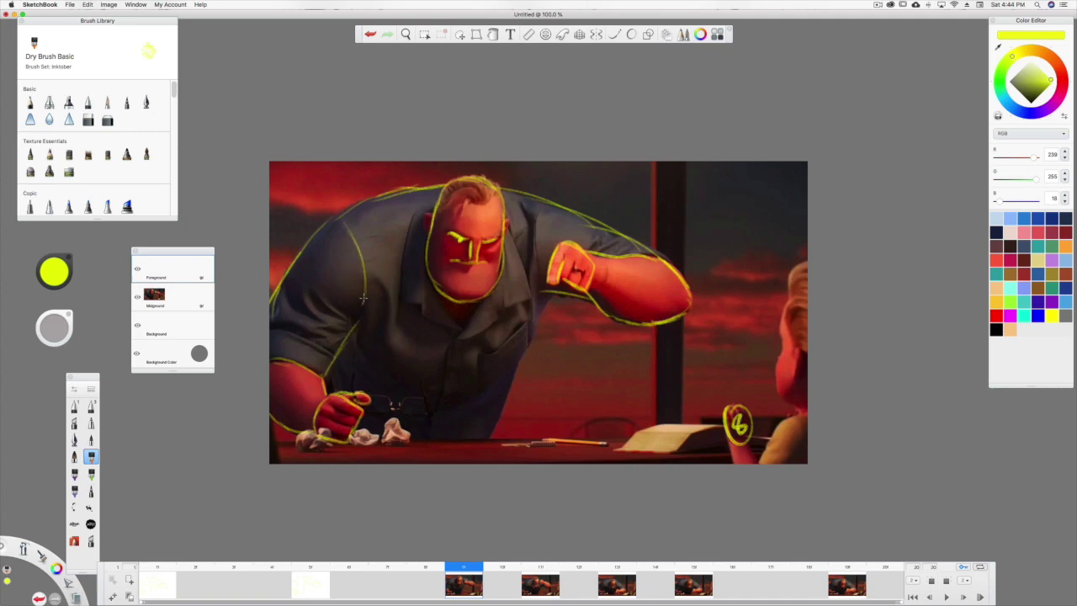
mouse_move(459, 305)
mouse_down()
mouse_move(447, 427)
mouse_move(492, 432)
mouse_move(555, 293)
mouse_move(542, 290)
mouse_move(539, 206)
mouse_up()
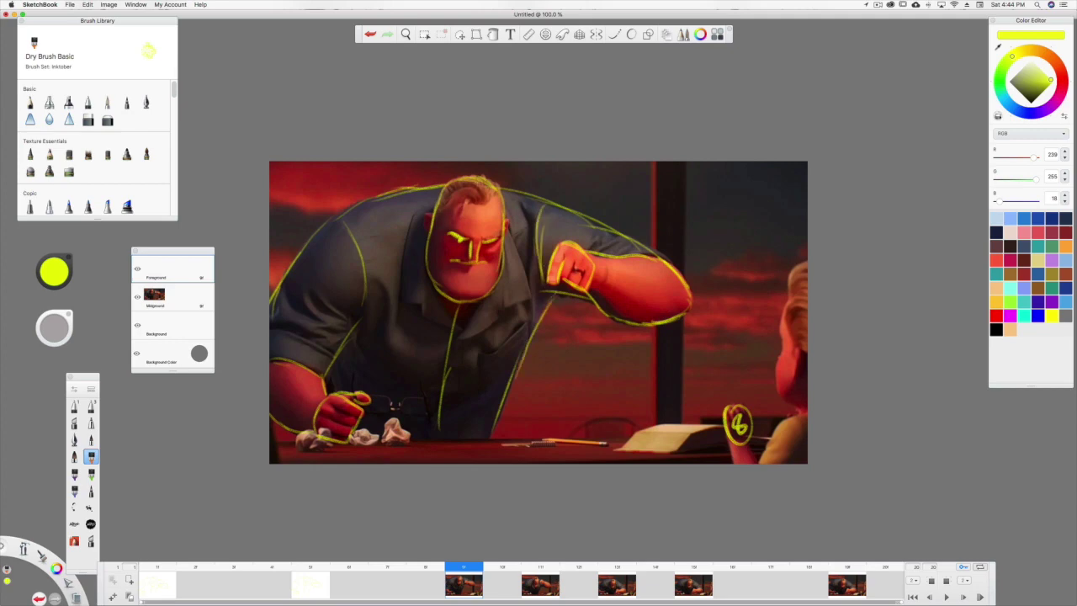
click(137, 296)
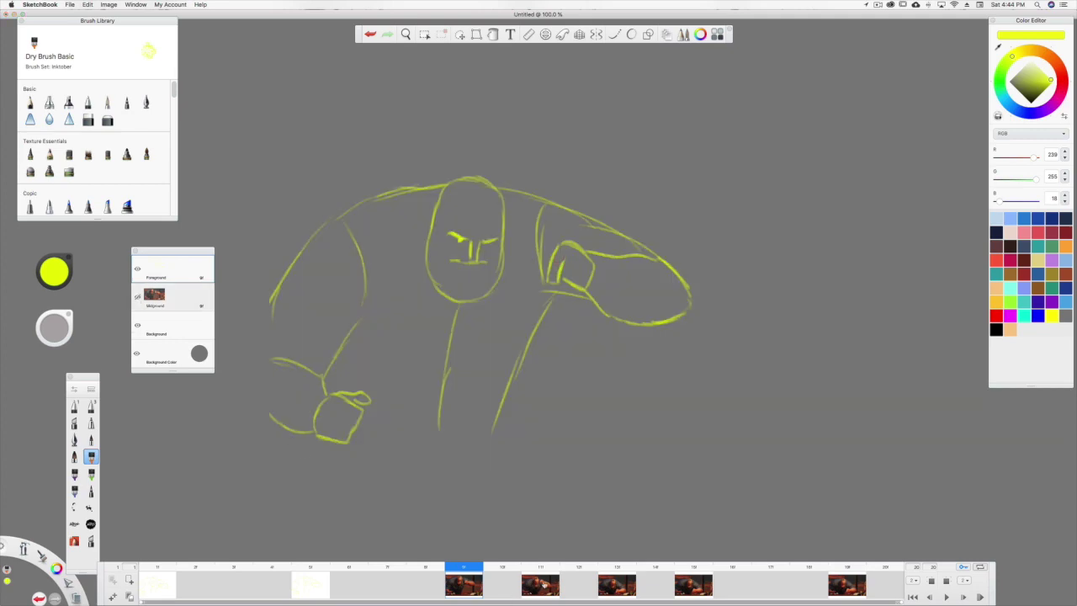
Go to the frame marked 10 and trace the man's head, eyes, nose, open mouth, raised fist and forearm
click(546, 584)
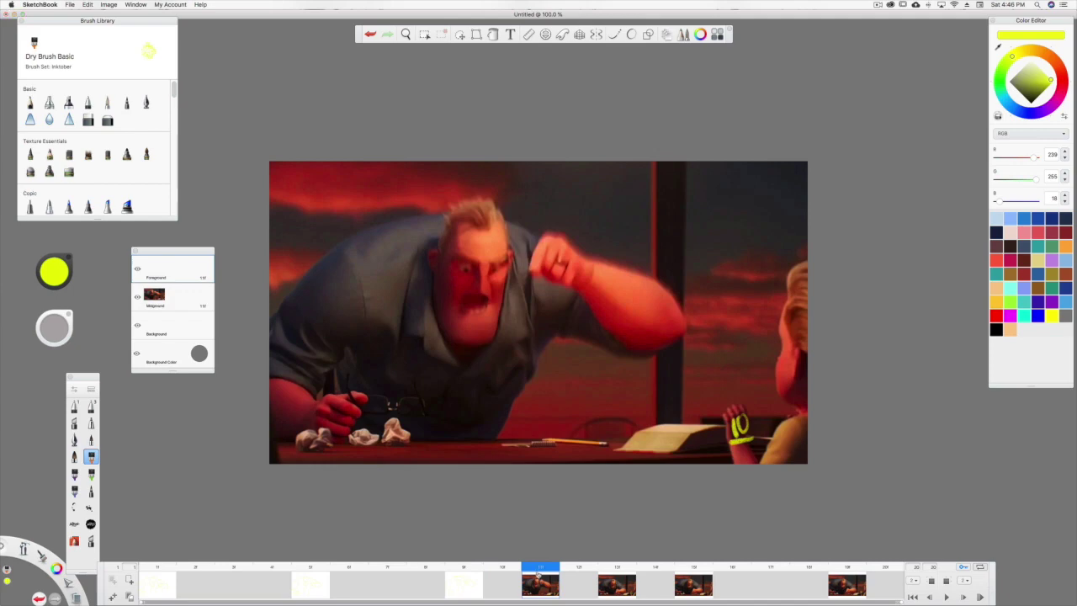
mouse_move(539, 569)
mouse_down()
mouse_move(512, 568)
mouse_move(531, 566)
mouse_up()
mouse_move(493, 204)
mouse_down()
mouse_move(448, 211)
mouse_move(439, 242)
mouse_move(453, 338)
mouse_move(489, 342)
mouse_move(507, 277)
mouse_move(497, 330)
mouse_move(510, 245)
mouse_move(498, 206)
mouse_up()
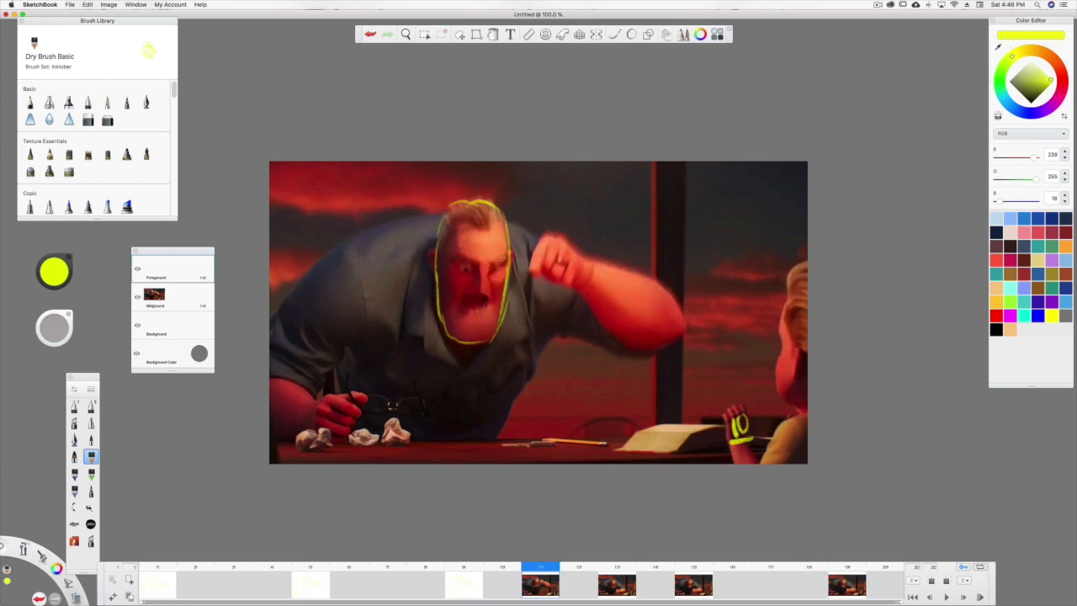
mouse_move(503, 255)
mouse_down()
mouse_move(458, 258)
mouse_move(486, 294)
mouse_move(476, 292)
mouse_up()
mouse_move(480, 266)
mouse_down()
mouse_move(480, 292)
mouse_move(464, 294)
mouse_move(461, 310)
mouse_move(482, 305)
mouse_up()
mouse_move(545, 233)
mouse_down()
mouse_move(531, 268)
mouse_move(540, 279)
mouse_move(571, 287)
mouse_move(553, 237)
mouse_move(671, 294)
mouse_move(683, 328)
mouse_move(661, 348)
mouse_move(626, 345)
mouse_move(570, 288)
mouse_up()
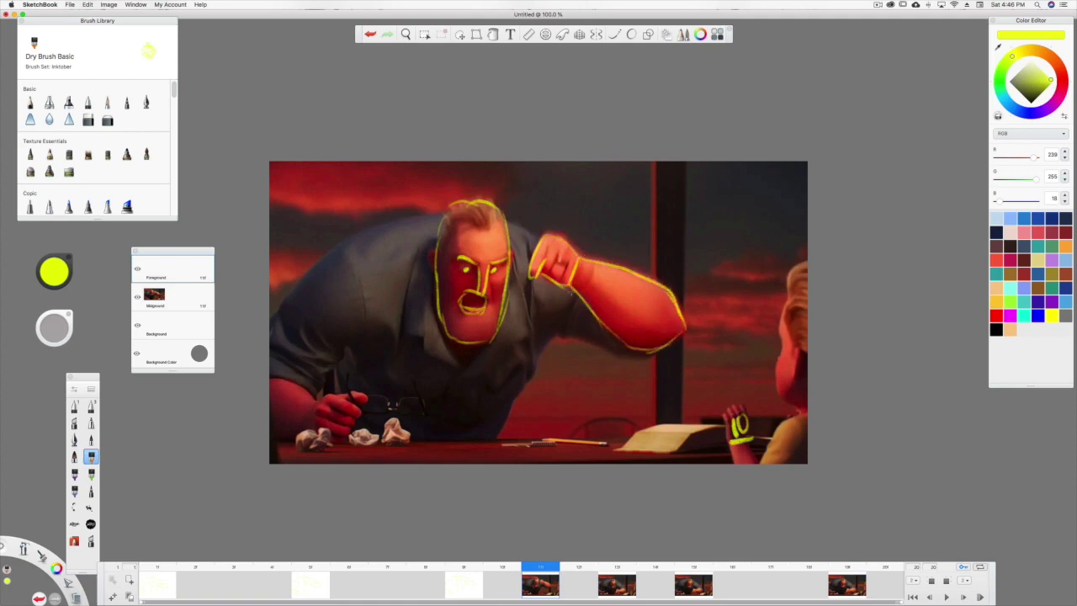
Trace the underside of the raised sleeve, its shoulder seam, the neck-to-shoulder line and the torso side on the frame marked 10
mouse_move(649, 356)
mouse_down()
mouse_move(562, 340)
mouse_move(537, 313)
mouse_move(549, 354)
mouse_move(511, 408)
mouse_up()
drag(535, 361, 496, 443)
mouse_move(531, 259)
mouse_down()
mouse_move(538, 331)
mouse_move(529, 295)
mouse_up()
drag(499, 216, 529, 236)
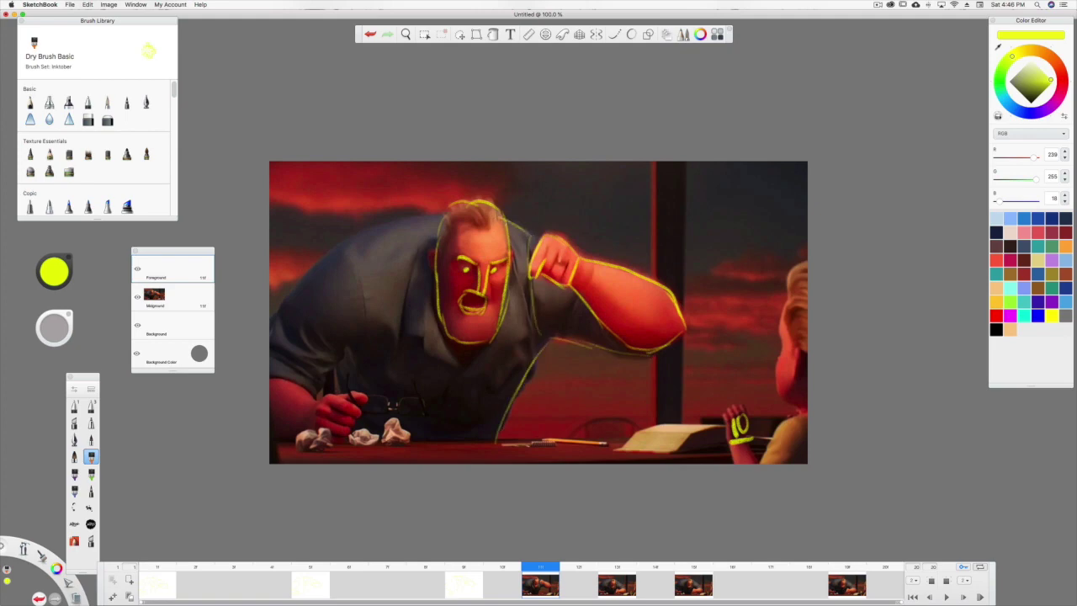
Trace the back, lowered arm, resting hand and shirt front on the frame marked 10, and hide the Midground layer
mouse_move(448, 216)
mouse_down()
mouse_move(359, 233)
mouse_move(277, 317)
mouse_up()
mouse_move(341, 243)
mouse_down()
mouse_move(350, 343)
mouse_move(313, 388)
mouse_move(294, 386)
mouse_move(311, 435)
mouse_move(270, 433)
mouse_move(349, 440)
mouse_move(324, 395)
mouse_move(352, 398)
mouse_up()
drag(467, 349, 438, 439)
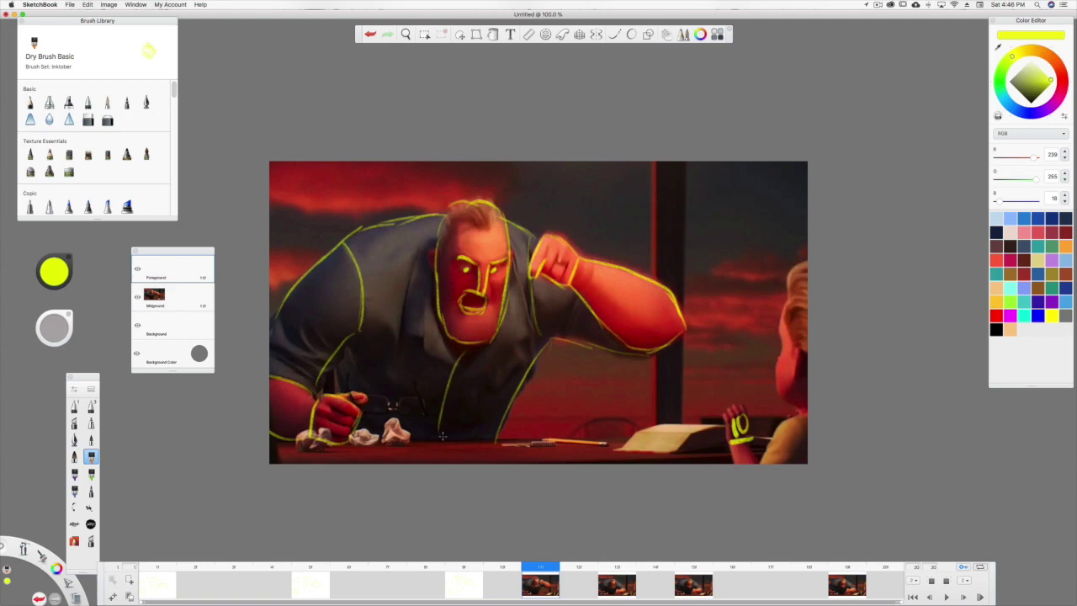
drag(447, 392, 438, 439)
click(137, 296)
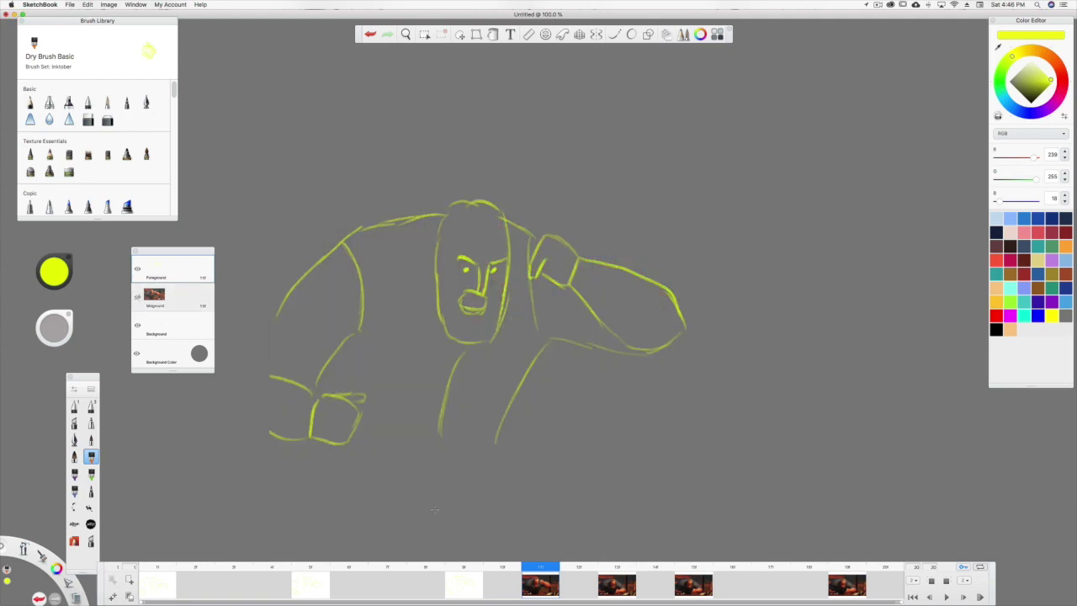
Go to the frame marked 12 and trace the man's head, face, shoulder seam, pointing hand and its forearm
mouse_move(535, 567)
mouse_down()
mouse_move(492, 557)
mouse_move(614, 565)
mouse_up()
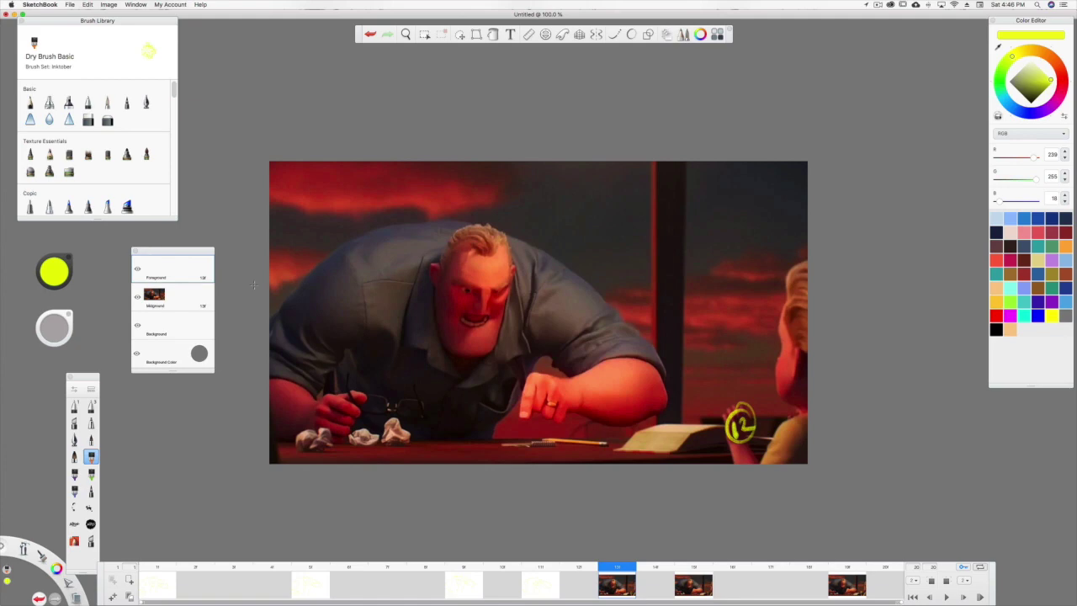
mouse_move(507, 237)
mouse_down()
mouse_move(471, 225)
mouse_move(442, 254)
mouse_move(434, 322)
mouse_move(465, 354)
mouse_move(502, 341)
mouse_move(509, 238)
mouse_up()
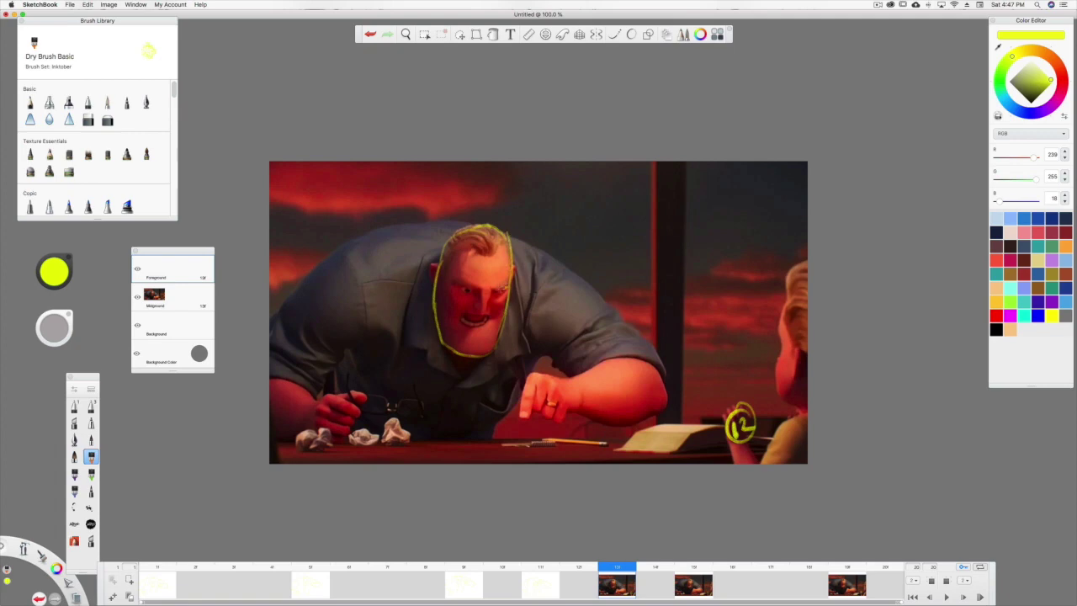
mouse_move(490, 288)
mouse_down()
mouse_move(504, 291)
mouse_move(457, 286)
mouse_move(482, 313)
mouse_move(479, 292)
mouse_move(473, 313)
mouse_move(483, 328)
mouse_move(491, 313)
mouse_move(461, 321)
mouse_up()
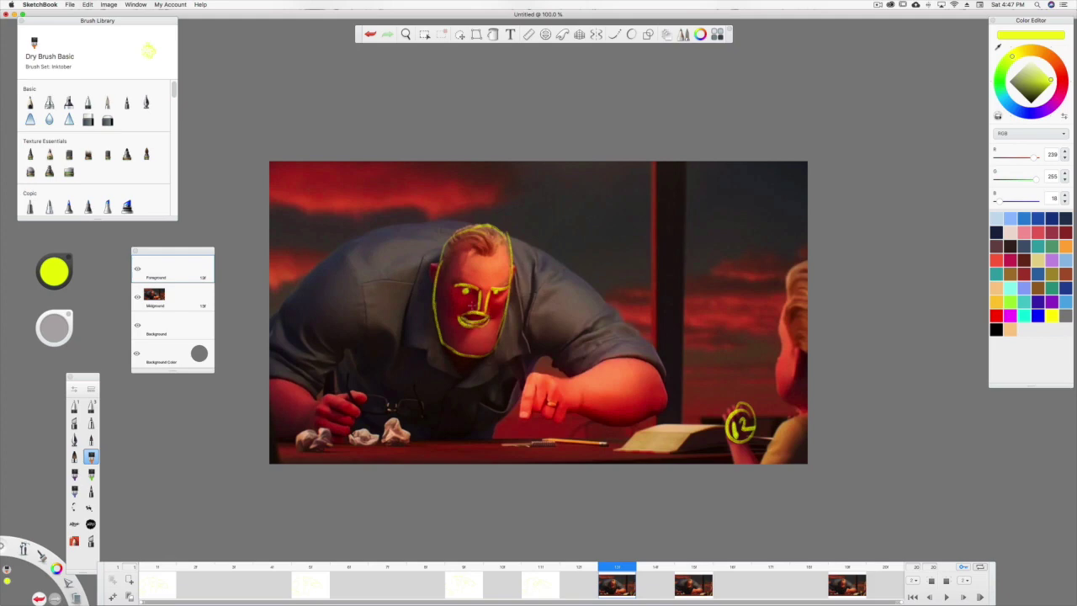
mouse_move(534, 340)
mouse_down()
mouse_move(535, 271)
mouse_move(559, 265)
mouse_up()
mouse_move(530, 372)
mouse_down()
mouse_move(518, 416)
mouse_move(564, 420)
mouse_move(569, 395)
mouse_move(556, 376)
mouse_move(617, 357)
mouse_move(606, 360)
mouse_move(646, 355)
mouse_move(669, 392)
mouse_move(613, 425)
mouse_move(570, 412)
mouse_up()
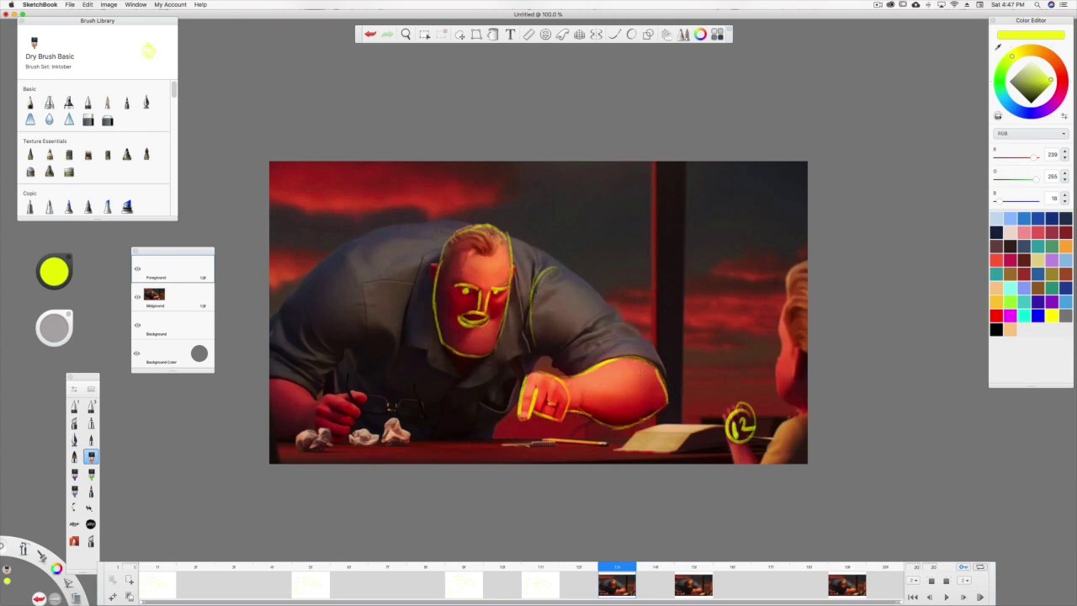
Trace the shoulder and back outline, resting arm and hand, and shirt front on the frame marked 12, and hide the Midground layer
mouse_move(660, 370)
mouse_down()
mouse_move(613, 306)
mouse_move(503, 232)
mouse_move(391, 225)
mouse_move(333, 251)
mouse_move(277, 329)
mouse_up()
mouse_move(312, 394)
mouse_down()
mouse_move(270, 381)
mouse_move(315, 435)
mouse_move(272, 438)
mouse_move(348, 443)
mouse_move(363, 416)
mouse_move(328, 398)
mouse_move(366, 399)
mouse_move(348, 402)
mouse_move(345, 362)
mouse_move(363, 252)
mouse_up()
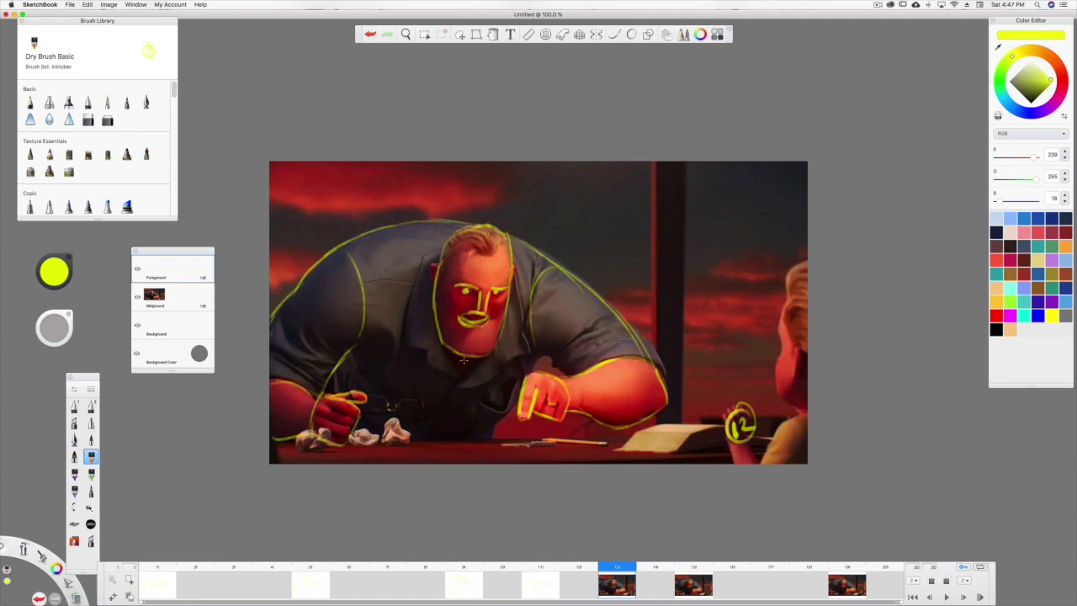
mouse_move(464, 360)
mouse_down()
mouse_move(436, 436)
mouse_move(520, 381)
mouse_up()
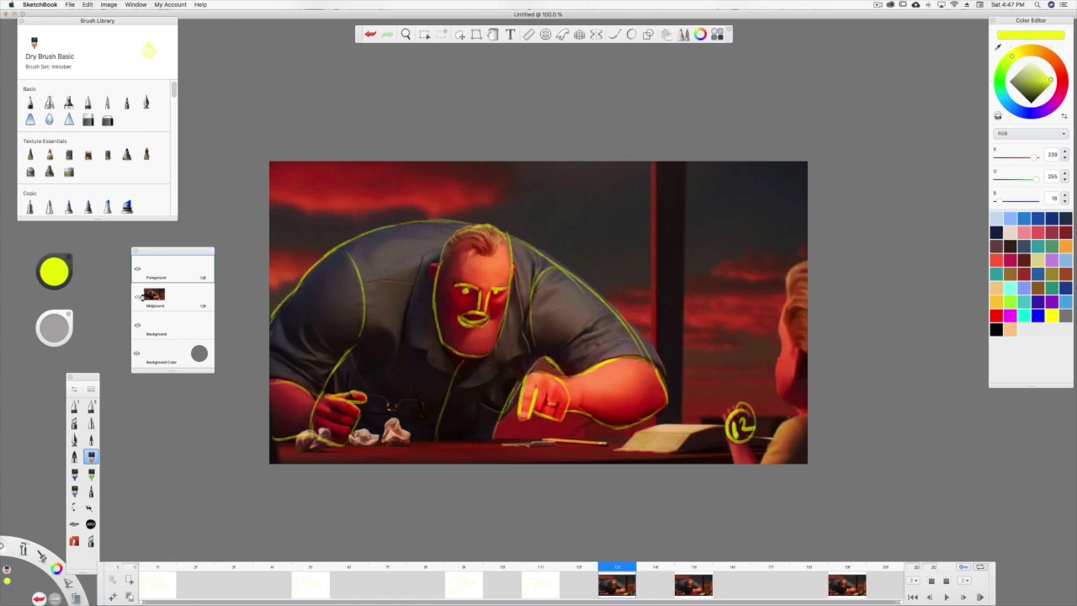
click(137, 296)
Go to the frame marked 14 and trace the man's head, facial features, shoulder seam, torso side and shirt front
mouse_move(590, 565)
mouse_down()
mouse_move(616, 565)
mouse_move(581, 563)
mouse_move(652, 572)
mouse_move(674, 591)
mouse_up()
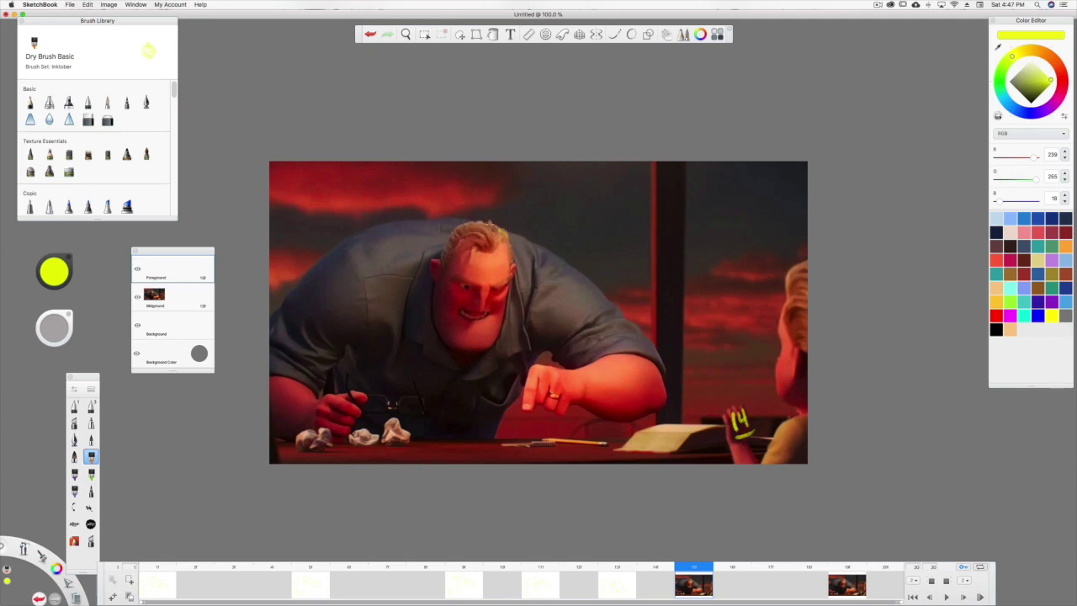
mouse_move(499, 226)
mouse_down()
mouse_move(457, 229)
mouse_move(439, 249)
mouse_move(439, 330)
mouse_move(452, 341)
mouse_move(491, 346)
mouse_move(512, 279)
mouse_move(507, 241)
mouse_up()
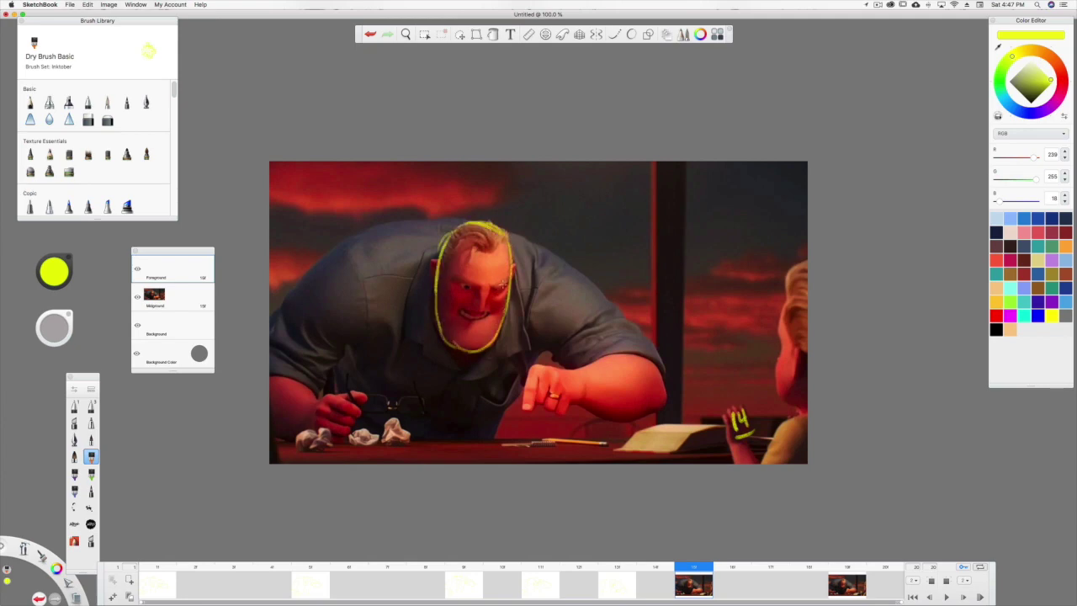
mouse_move(456, 281)
mouse_down()
mouse_move(478, 301)
mouse_move(479, 289)
mouse_move(458, 310)
mouse_move(486, 318)
mouse_move(475, 321)
mouse_up()
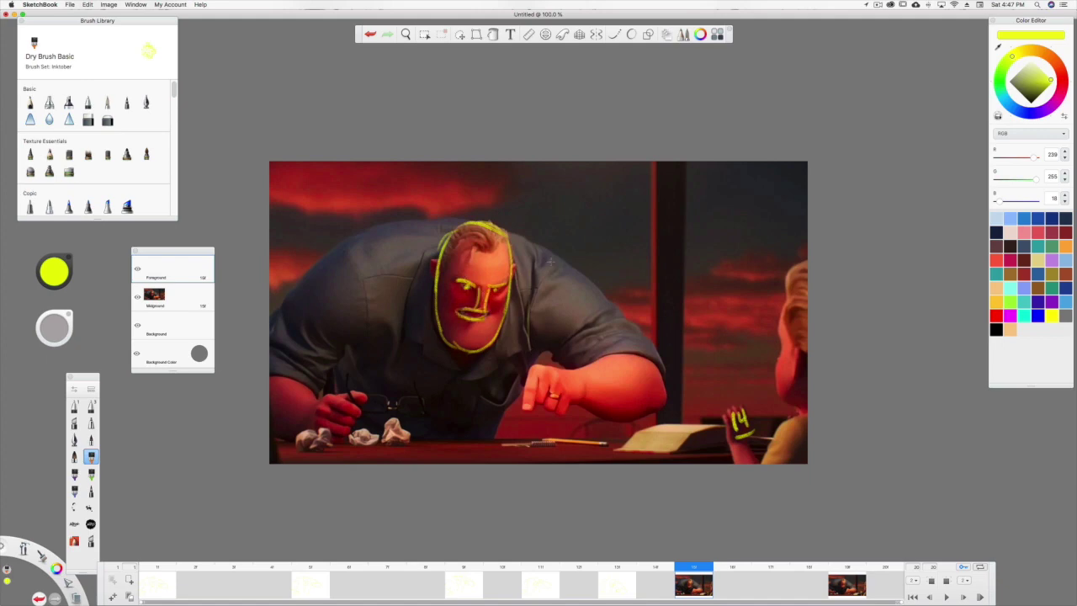
drag(547, 267, 500, 437)
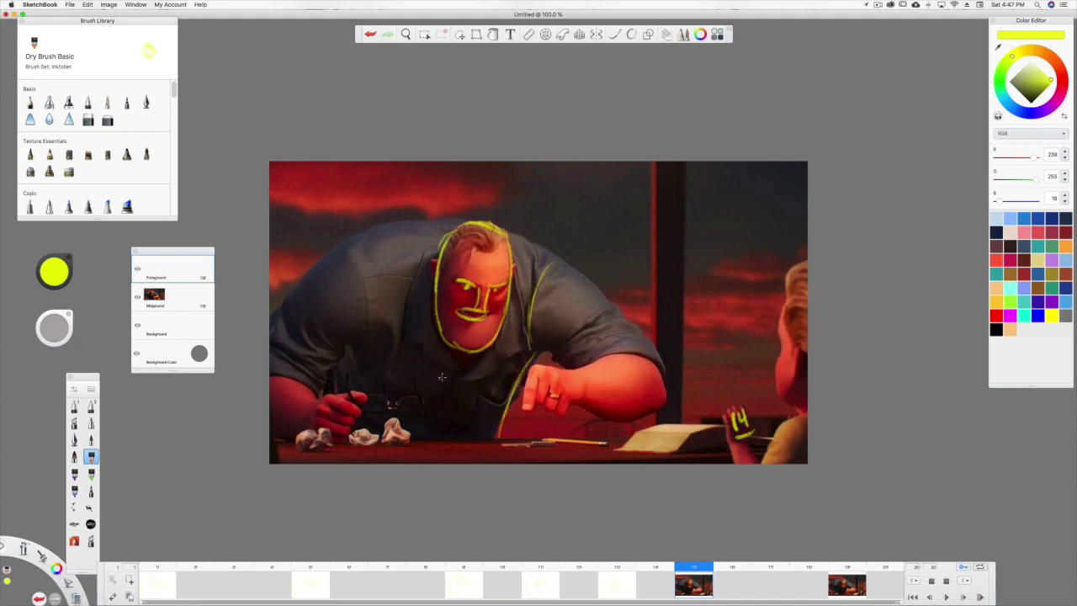
mouse_move(465, 356)
mouse_down()
mouse_move(440, 446)
mouse_move(467, 362)
mouse_up()
Trace the pointing hand and forearm, back outline, resting arm and sleeve on the frame marked 14, and hide the Midground layer
mouse_move(531, 369)
mouse_down()
mouse_move(523, 410)
mouse_move(540, 380)
mouse_move(539, 405)
mouse_move(564, 413)
mouse_move(551, 375)
mouse_move(530, 361)
mouse_move(643, 358)
mouse_move(669, 397)
mouse_move(626, 414)
mouse_move(576, 402)
mouse_up()
mouse_move(658, 363)
mouse_down()
mouse_move(523, 239)
mouse_move(433, 222)
mouse_move(355, 229)
mouse_move(270, 330)
mouse_up()
mouse_move(316, 391)
mouse_down()
mouse_move(269, 384)
mouse_move(316, 429)
mouse_move(350, 439)
mouse_move(348, 391)
mouse_move(360, 403)
mouse_up()
drag(313, 434, 274, 439)
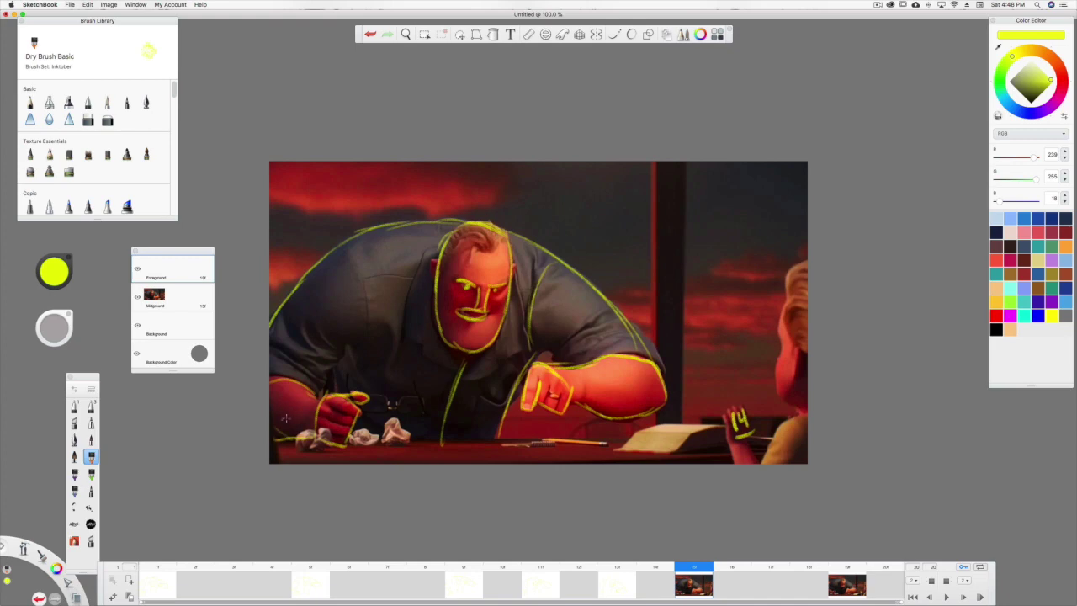
mouse_move(323, 392)
mouse_down()
mouse_move(362, 335)
mouse_move(348, 254)
mouse_up()
click(137, 294)
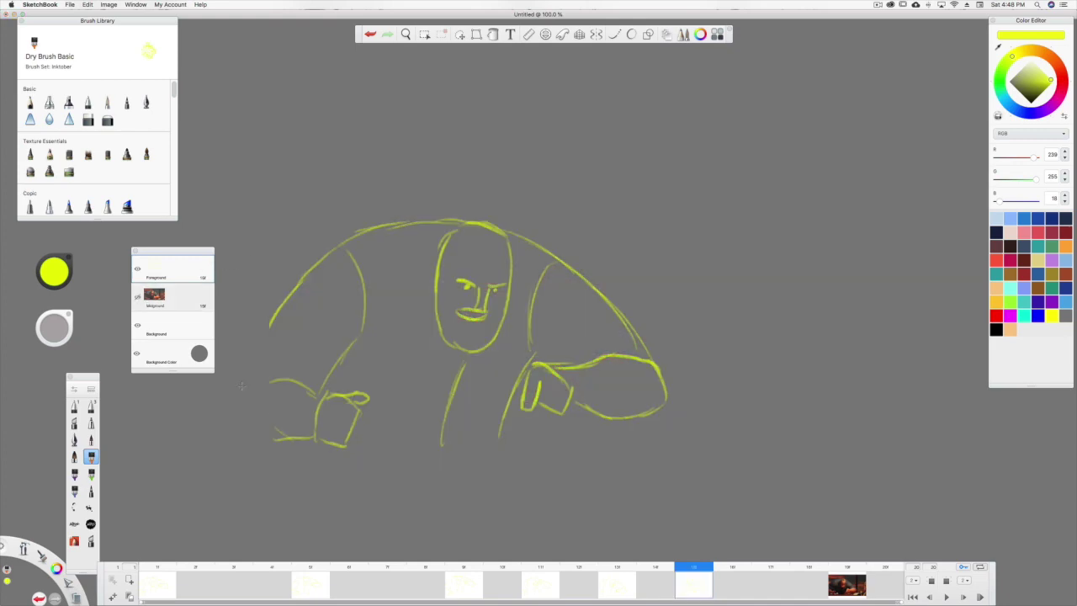
Go to the frame marked 19 and trace the man's head, eyes, nose, smiling mouth and the shoulder seam beside his pointing arm
mouse_move(673, 570)
mouse_down()
mouse_move(656, 570)
mouse_move(841, 570)
mouse_up()
mouse_move(500, 222)
mouse_down()
mouse_move(478, 222)
mouse_move(433, 268)
mouse_move(430, 310)
mouse_move(485, 346)
mouse_move(510, 286)
mouse_move(502, 225)
mouse_up()
drag(507, 278, 454, 279)
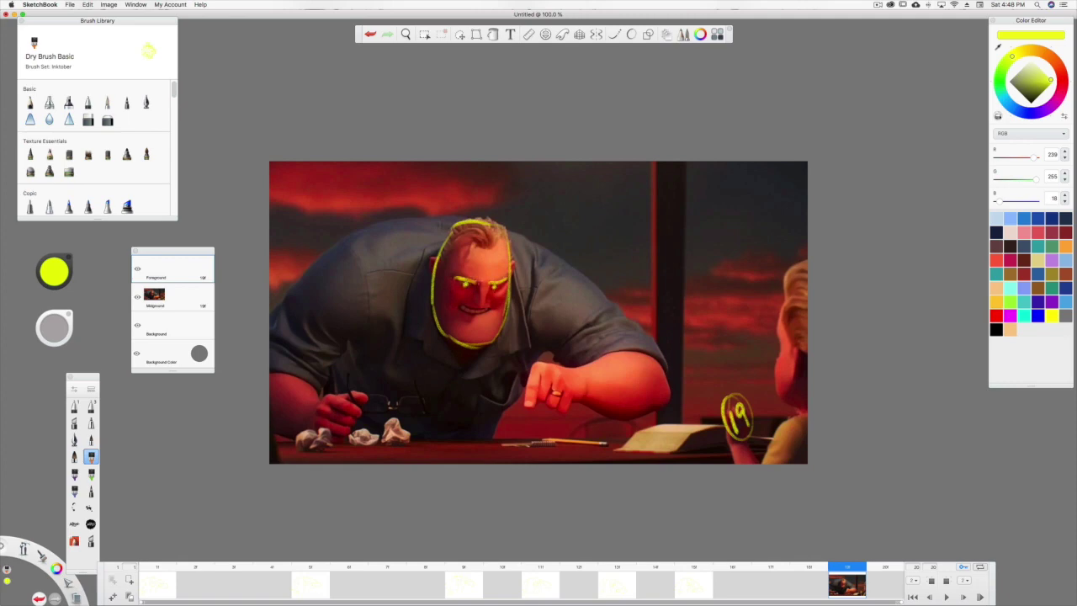
mouse_move(493, 286)
mouse_down()
mouse_move(486, 305)
mouse_move(473, 303)
mouse_move(490, 308)
mouse_move(469, 310)
mouse_move(489, 309)
mouse_up()
drag(558, 266, 530, 351)
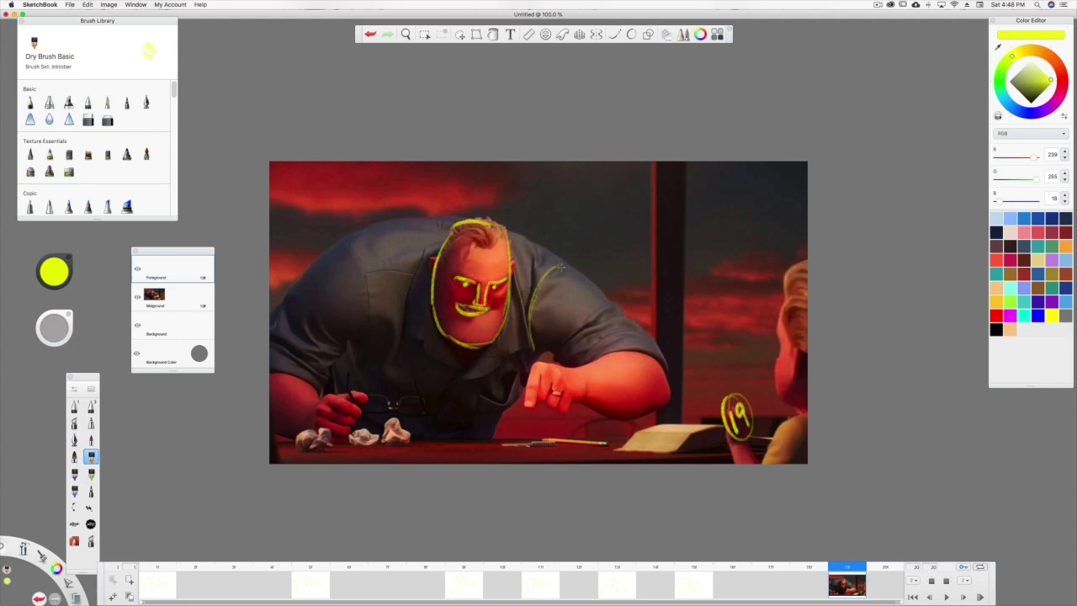
Trace the pointing hand, its forearm and the upper arm and shoulder outline on the frame marked 19
mouse_move(577, 383)
mouse_down()
mouse_move(530, 364)
mouse_move(522, 411)
mouse_up()
mouse_move(545, 378)
mouse_down()
mouse_move(532, 409)
mouse_move(569, 413)
mouse_move(575, 402)
mouse_up()
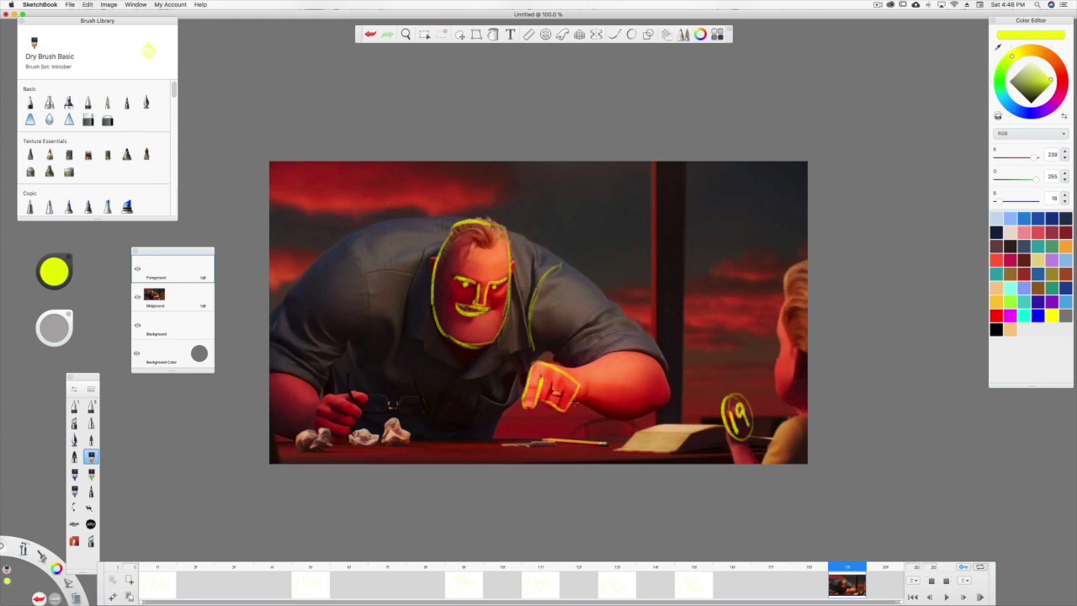
mouse_move(545, 365)
mouse_down()
mouse_move(649, 351)
mouse_move(671, 395)
mouse_move(635, 414)
mouse_move(576, 404)
mouse_up()
mouse_move(662, 364)
mouse_down()
mouse_move(589, 283)
mouse_move(534, 252)
mouse_up()
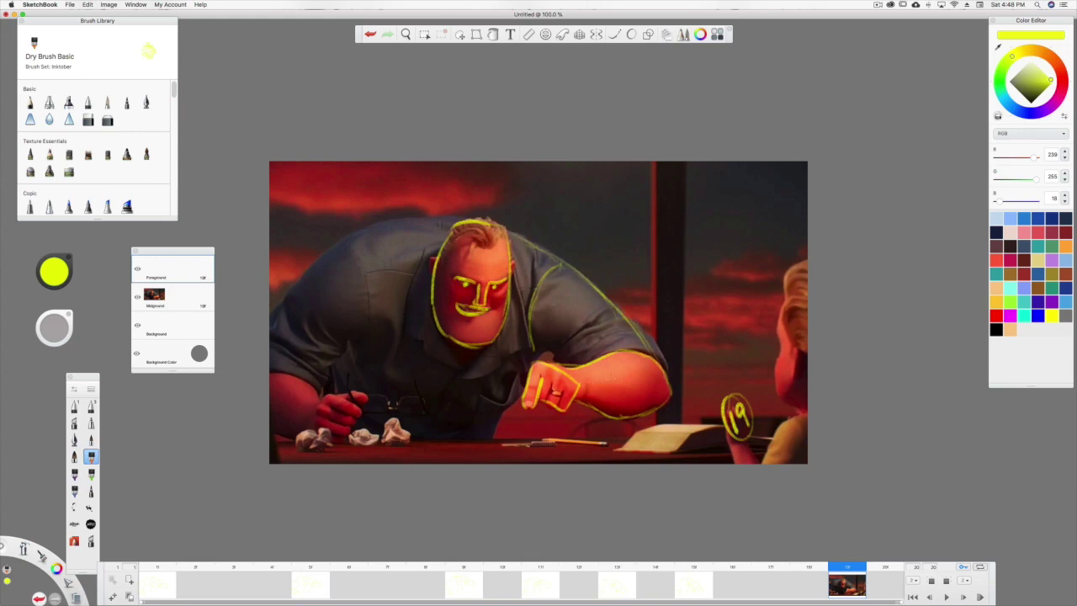
Trace the back, resting arm and hand, sleeve, remaining shoulder seam, shirt front and torso side on the frame marked 19
mouse_move(455, 220)
mouse_down()
mouse_move(378, 223)
mouse_move(324, 259)
mouse_move(270, 320)
mouse_up()
mouse_move(319, 397)
mouse_down()
mouse_move(301, 375)
mouse_move(265, 371)
mouse_up()
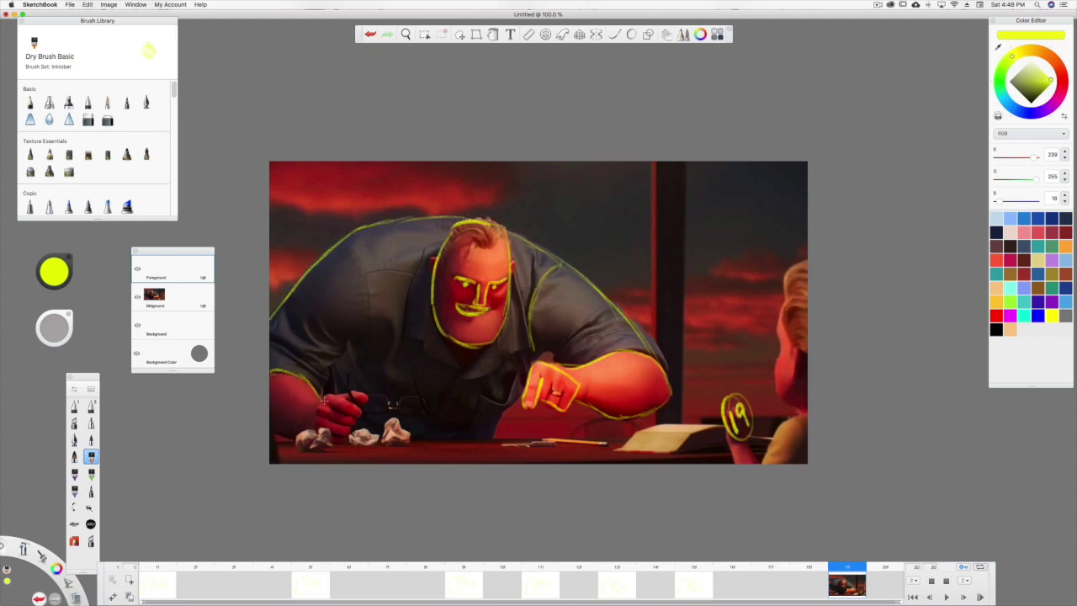
mouse_move(323, 400)
mouse_down()
mouse_move(314, 428)
mouse_move(341, 442)
mouse_move(358, 417)
mouse_move(351, 398)
mouse_move(333, 399)
mouse_move(362, 404)
mouse_up()
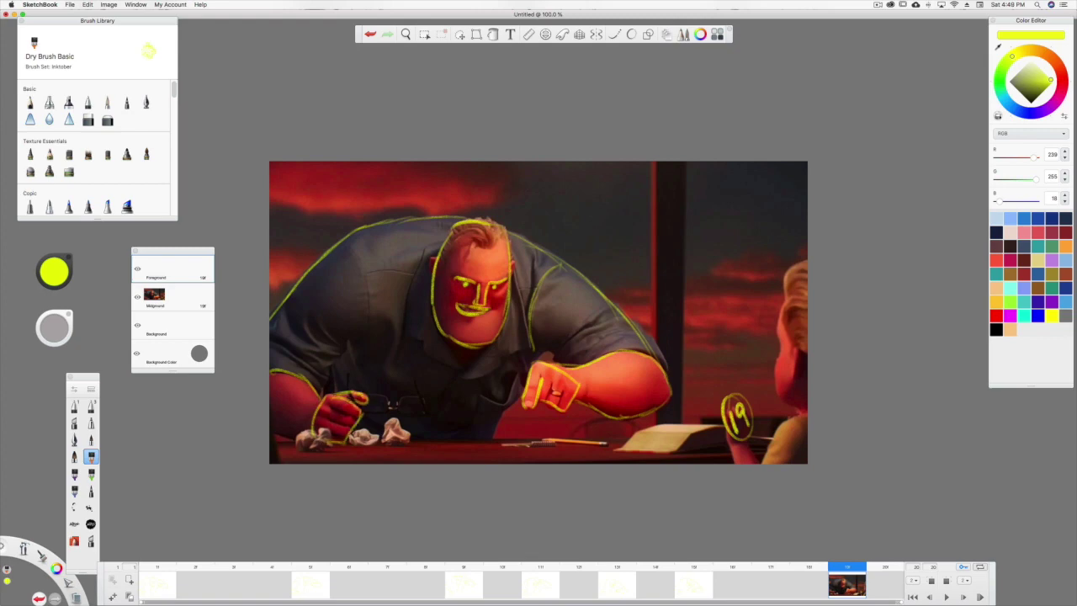
drag(312, 439, 270, 426)
drag(320, 391, 358, 335)
drag(363, 325, 351, 242)
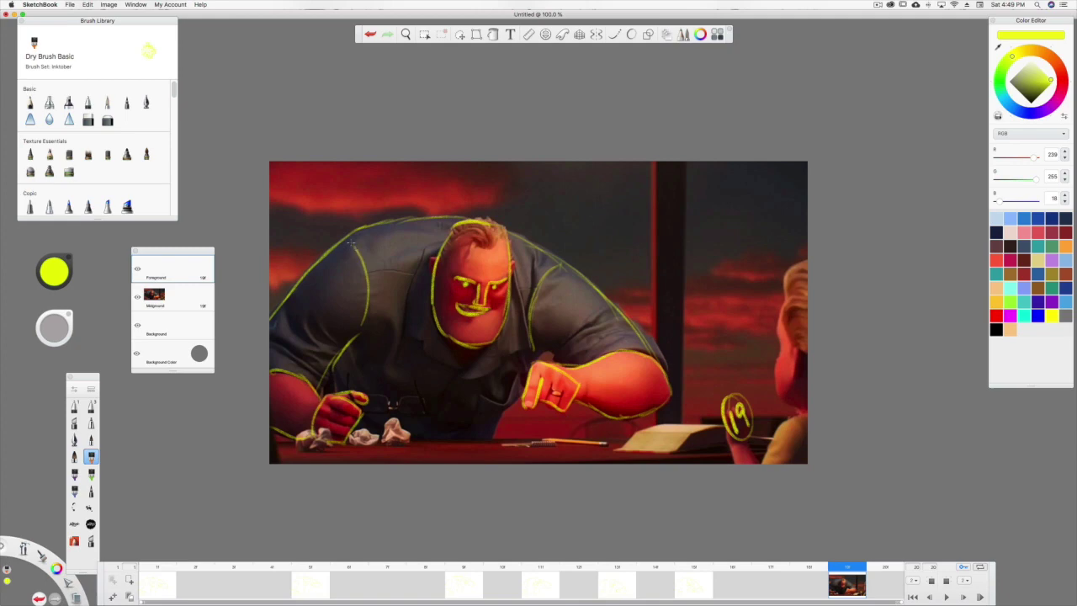
drag(455, 362, 441, 429)
drag(530, 363, 493, 441)
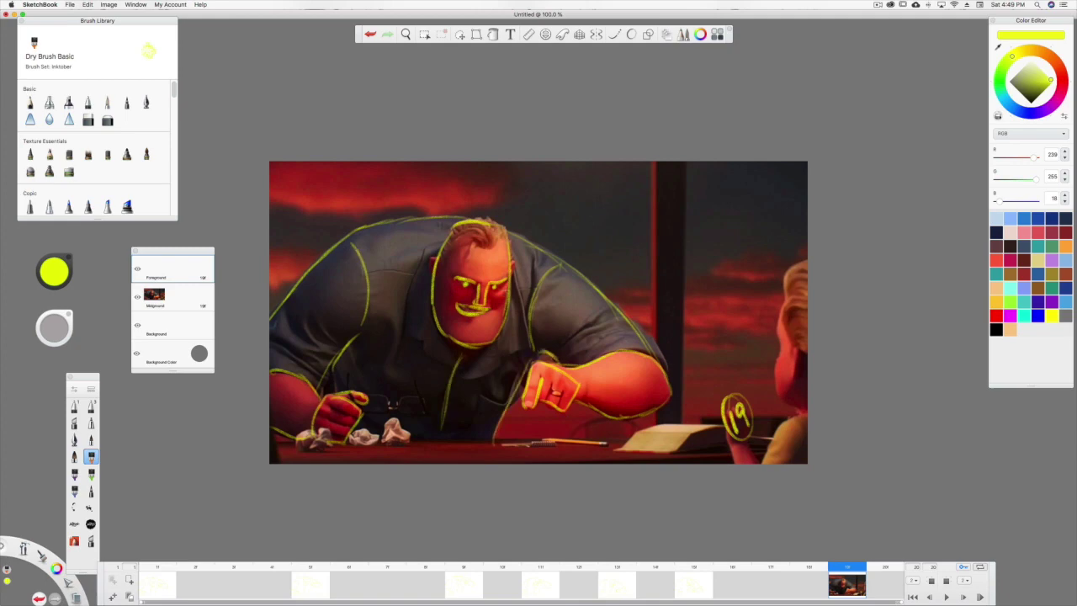
Hide the Midground layer, play back the traced animation, and compare the drawings on frames 1 and 5
click(136, 296)
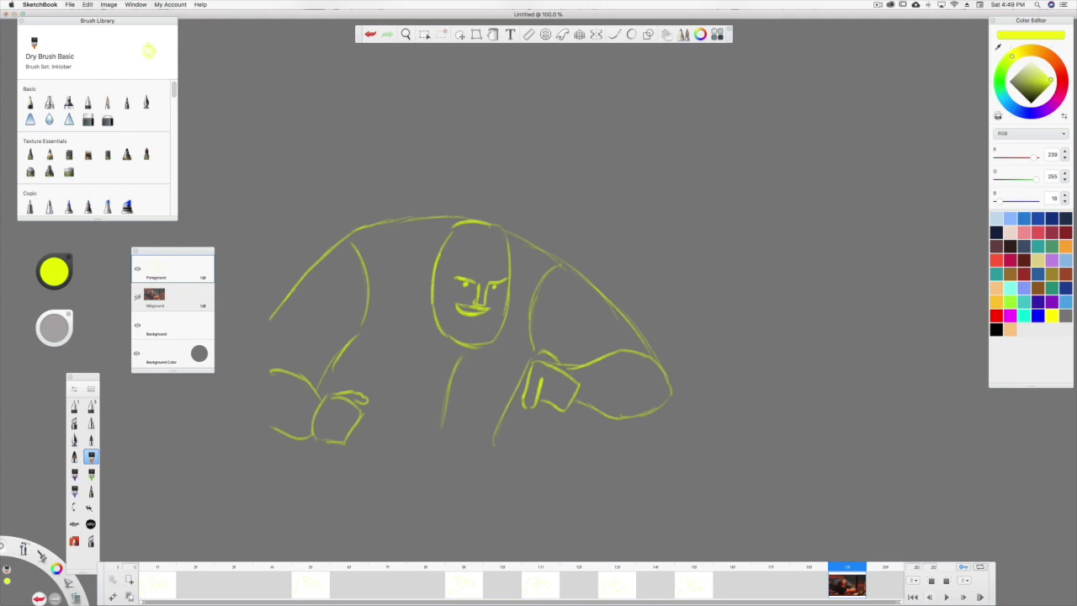
click(946, 597)
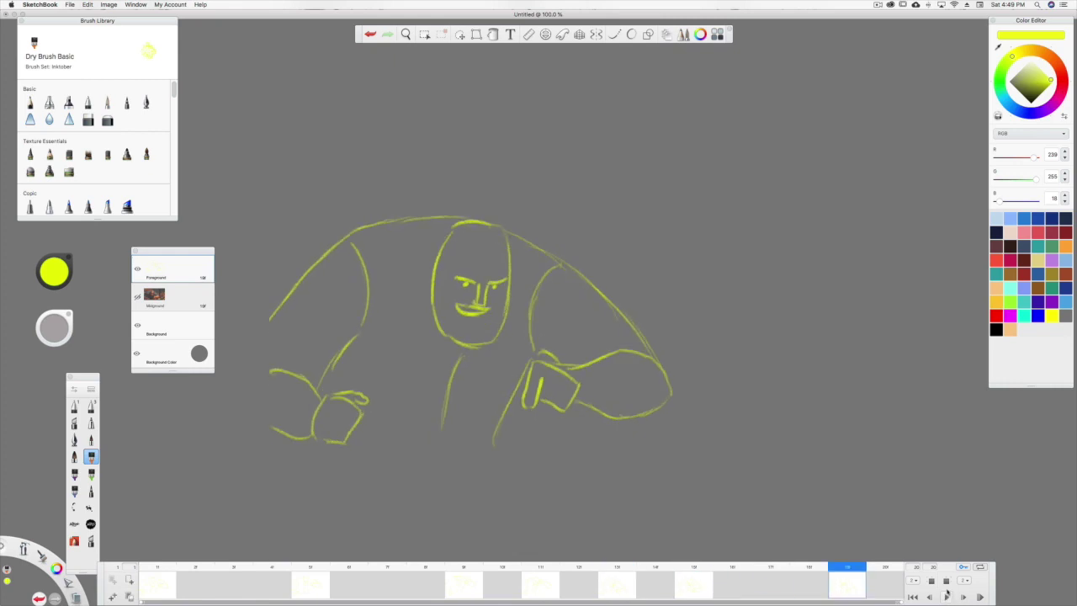
mouse_move(289, 568)
mouse_down()
mouse_move(167, 566)
mouse_move(815, 576)
mouse_move(159, 569)
mouse_move(231, 574)
mouse_up()
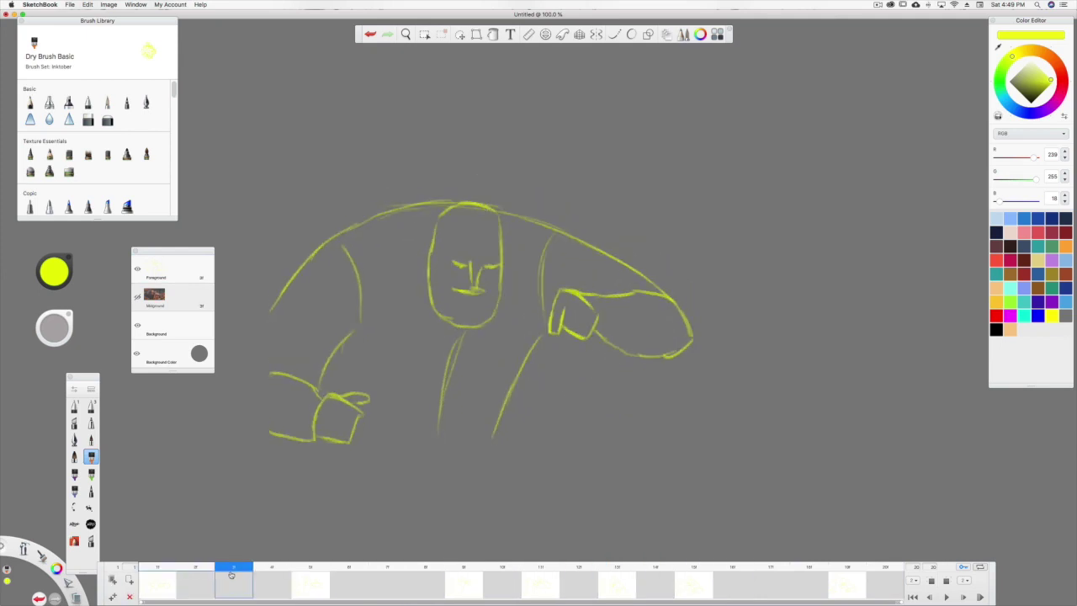
click(388, 583)
click(767, 582)
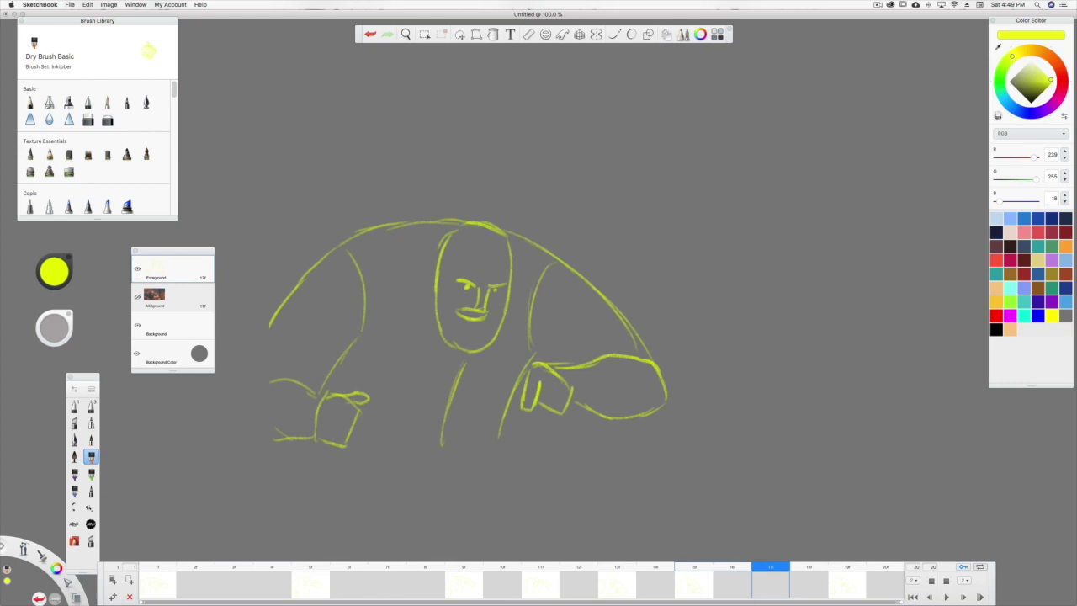
click(310, 579)
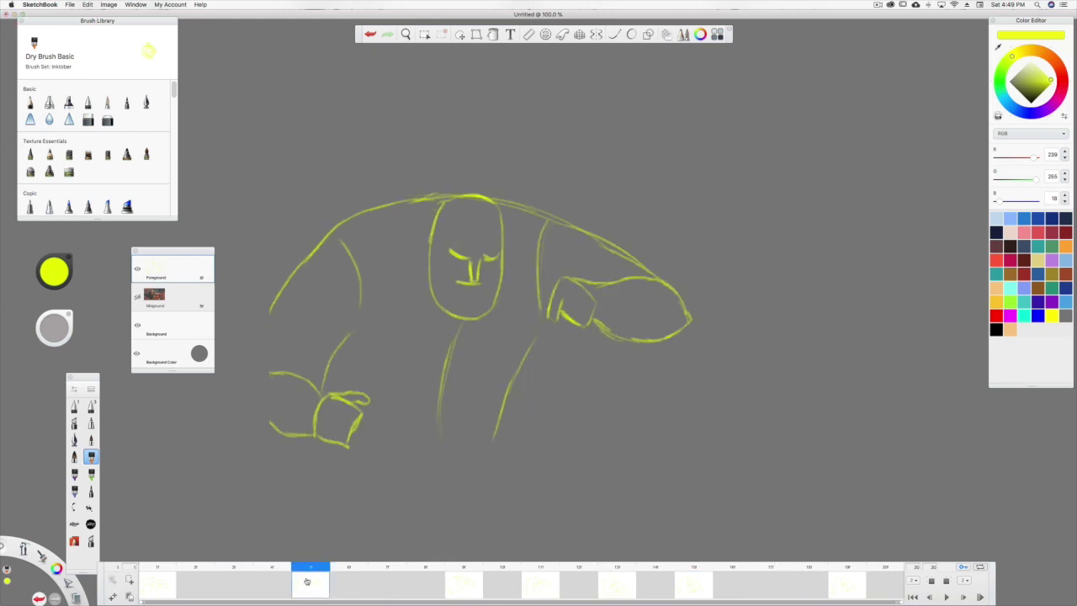
click(160, 572)
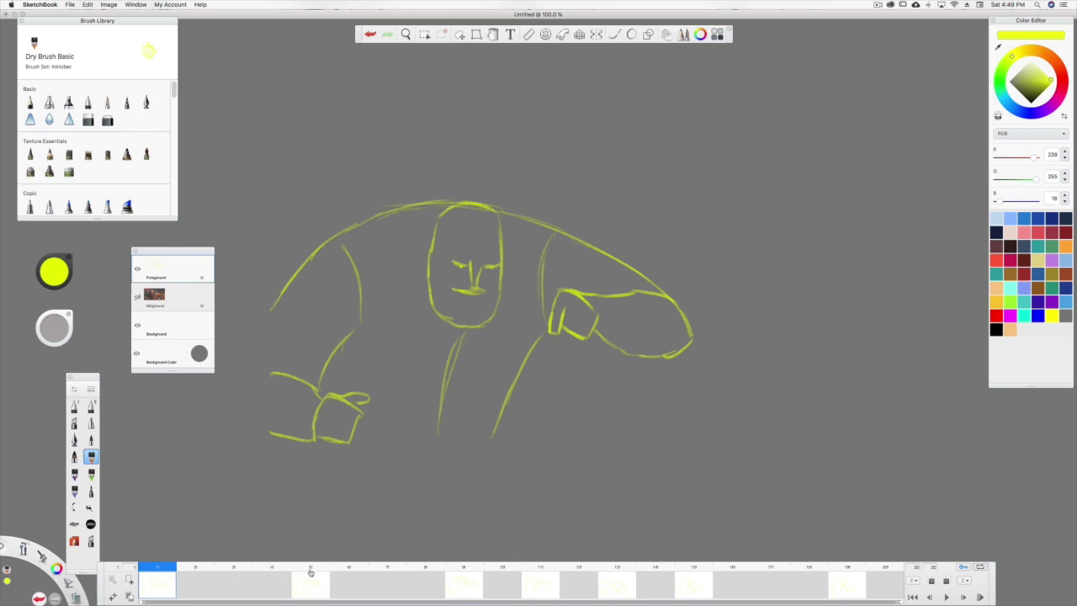
click(310, 569)
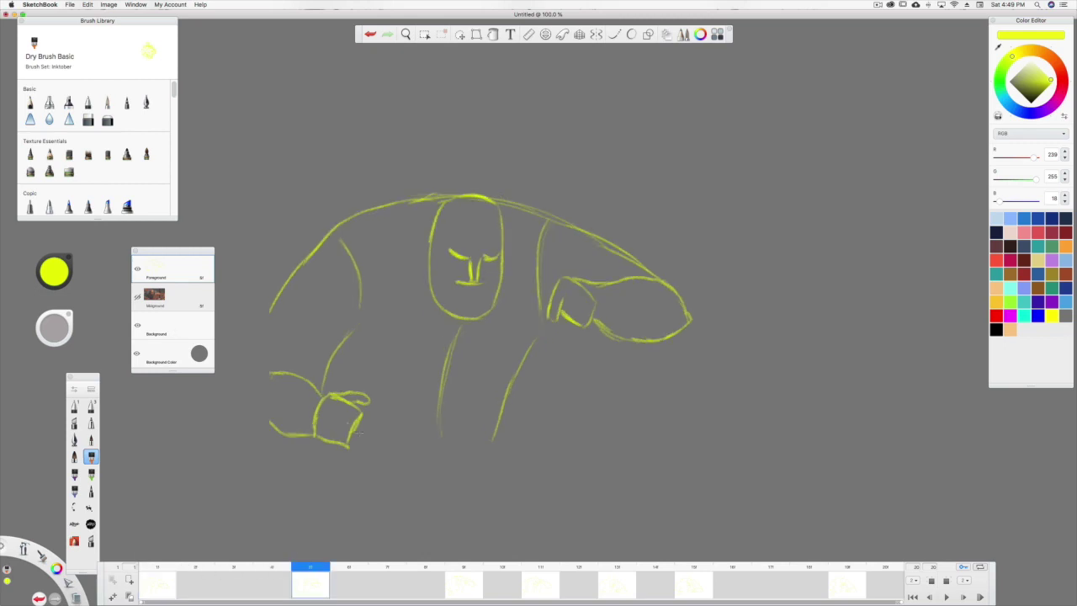
On frame 3, turn on onion skinning for one frame before and one frame after
click(230, 585)
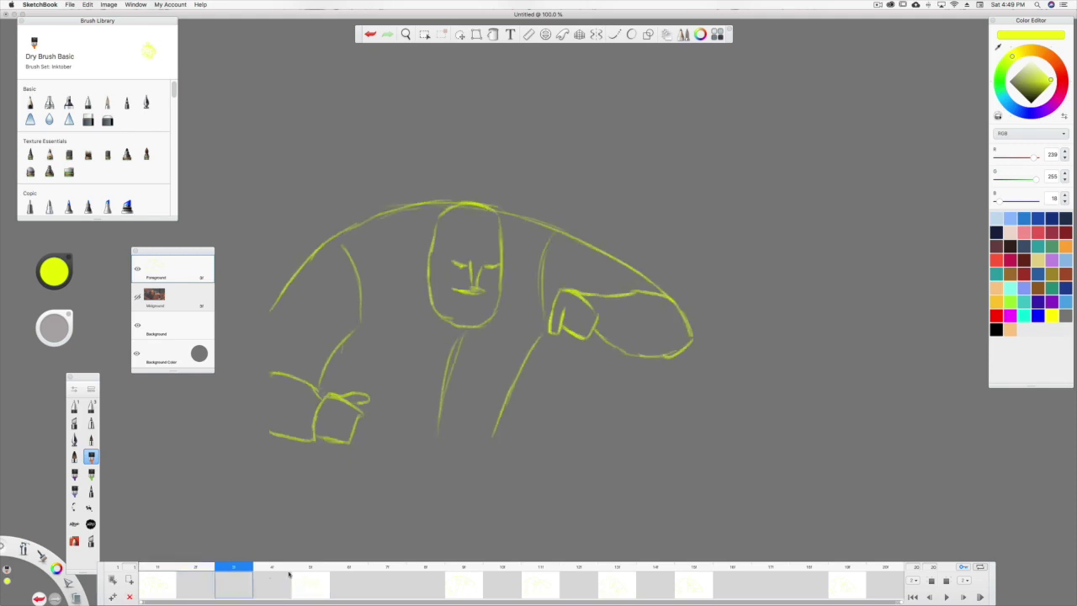
click(947, 580)
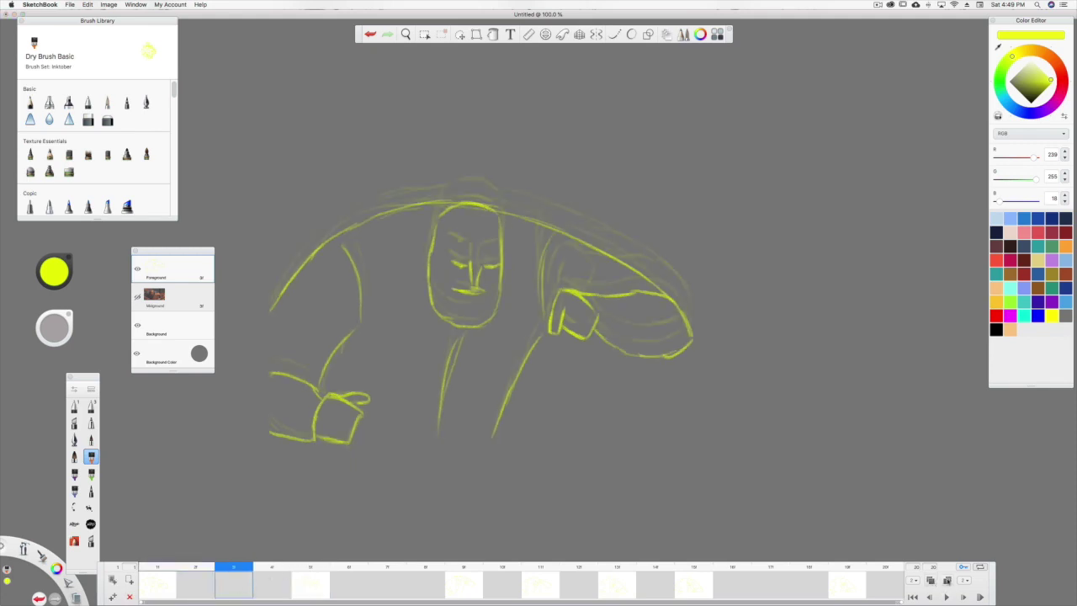
click(913, 581)
click(914, 580)
click(965, 580)
click(965, 581)
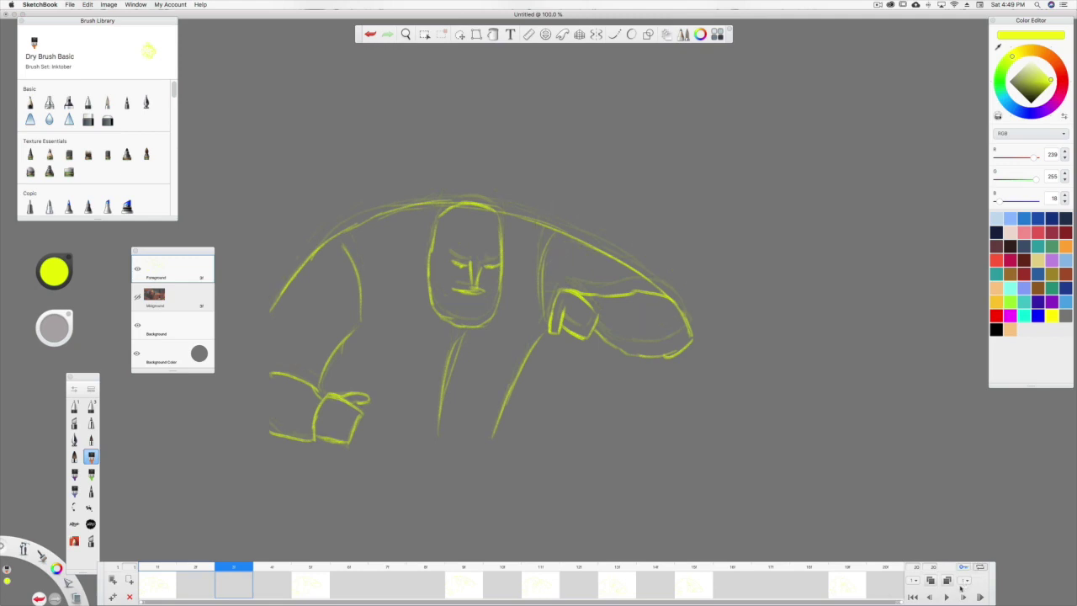
Start an in-between drawing on frame 3 with the man's head outline, eyes, nose and mouth between the two onion-skinned poses
click(313, 574)
click(235, 582)
drag(484, 321, 456, 321)
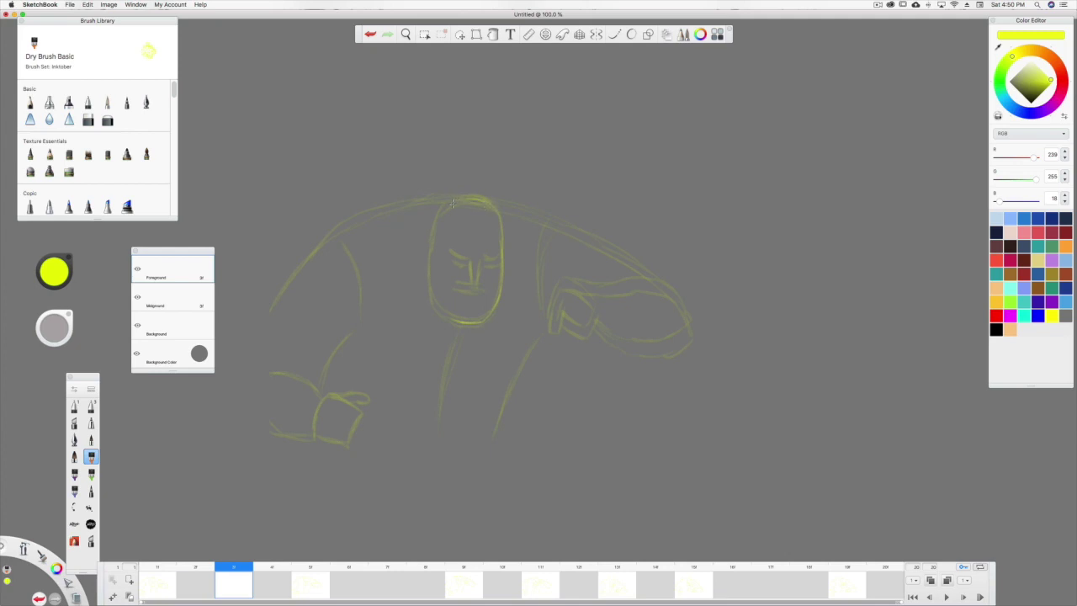
mouse_move(452, 203)
mouse_down()
mouse_move(432, 241)
mouse_move(431, 297)
mouse_move(450, 319)
mouse_up()
mouse_move(480, 264)
mouse_down()
mouse_move(477, 285)
mouse_move(499, 262)
mouse_move(466, 265)
mouse_up()
mouse_move(469, 260)
mouse_down()
mouse_move(456, 289)
mouse_move(474, 288)
mouse_up()
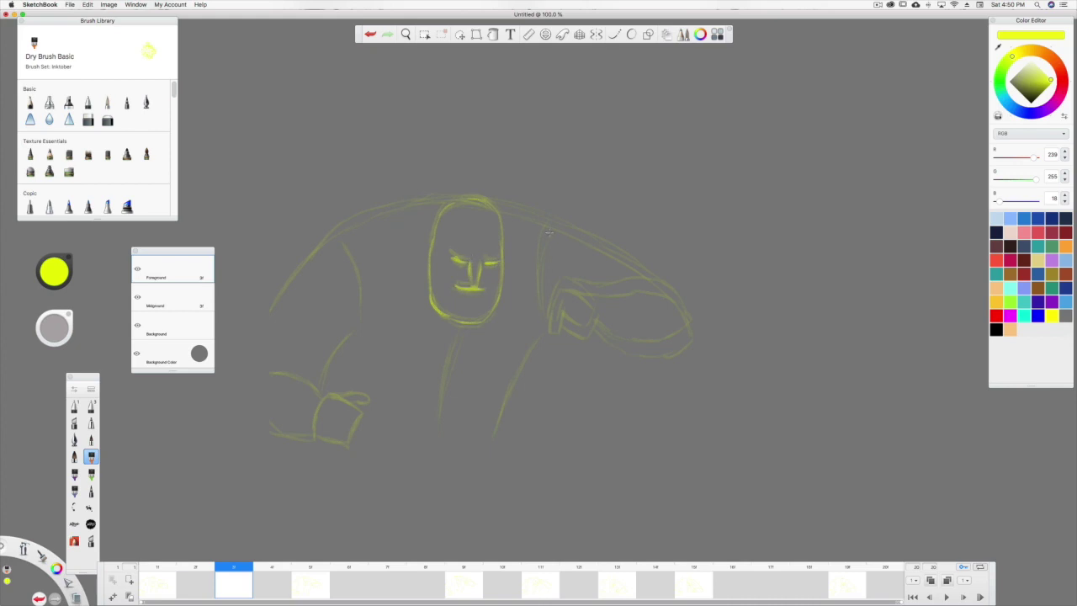
Draw the shoulder seam, pointing hand and forearm, back outline, resting arm and hand, and sleeve of the in-between on frame 3
mouse_move(553, 222)
mouse_down()
mouse_move(541, 258)
mouse_move(553, 327)
mouse_move(569, 294)
mouse_move(553, 319)
mouse_move(560, 285)
mouse_move(596, 308)
mouse_move(586, 331)
mouse_move(578, 326)
mouse_move(617, 286)
mouse_move(597, 286)
mouse_move(669, 296)
mouse_move(694, 329)
mouse_move(640, 346)
mouse_up()
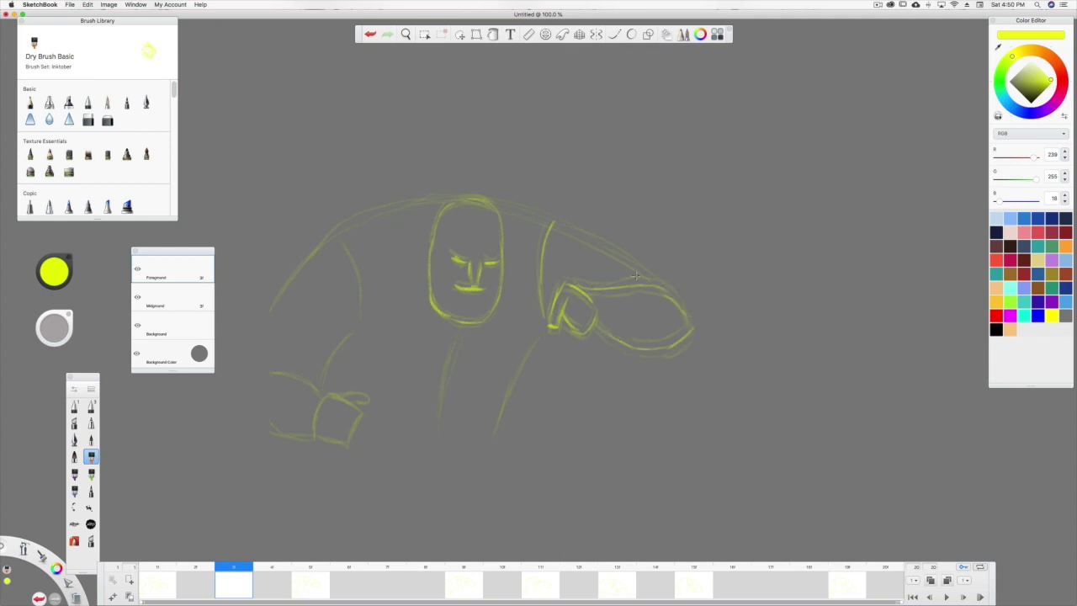
mouse_move(647, 278)
mouse_down()
mouse_move(580, 237)
mouse_move(632, 263)
mouse_move(468, 202)
mouse_move(537, 222)
mouse_move(414, 201)
mouse_move(318, 243)
mouse_move(270, 313)
mouse_up()
drag(319, 394, 269, 371)
drag(270, 412, 311, 434)
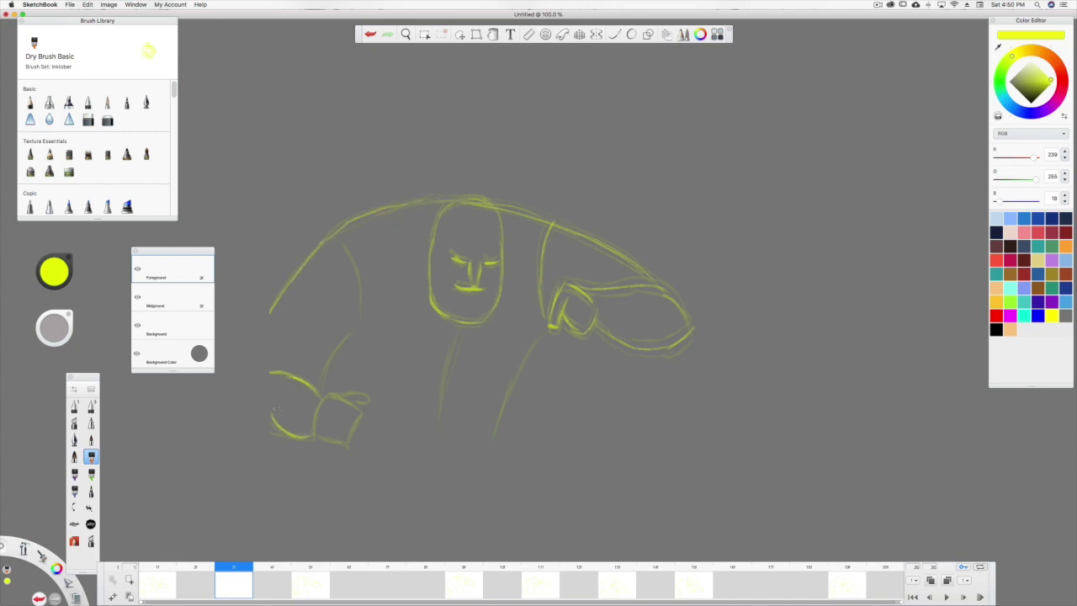
mouse_move(328, 393)
mouse_down()
mouse_move(316, 428)
mouse_move(362, 410)
mouse_move(323, 396)
mouse_move(369, 404)
mouse_move(321, 372)
mouse_move(355, 332)
mouse_move(340, 239)
mouse_up()
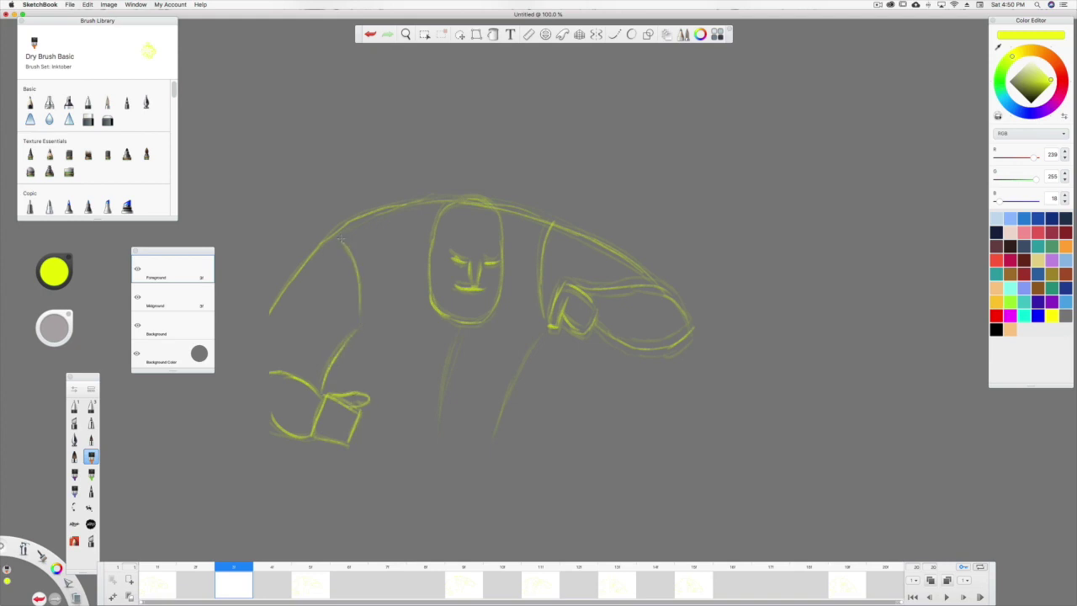
Draw the shirt front and torso side of the in-between on frame 3 and check it against the preceding frame
drag(455, 339, 437, 423)
drag(543, 336, 497, 429)
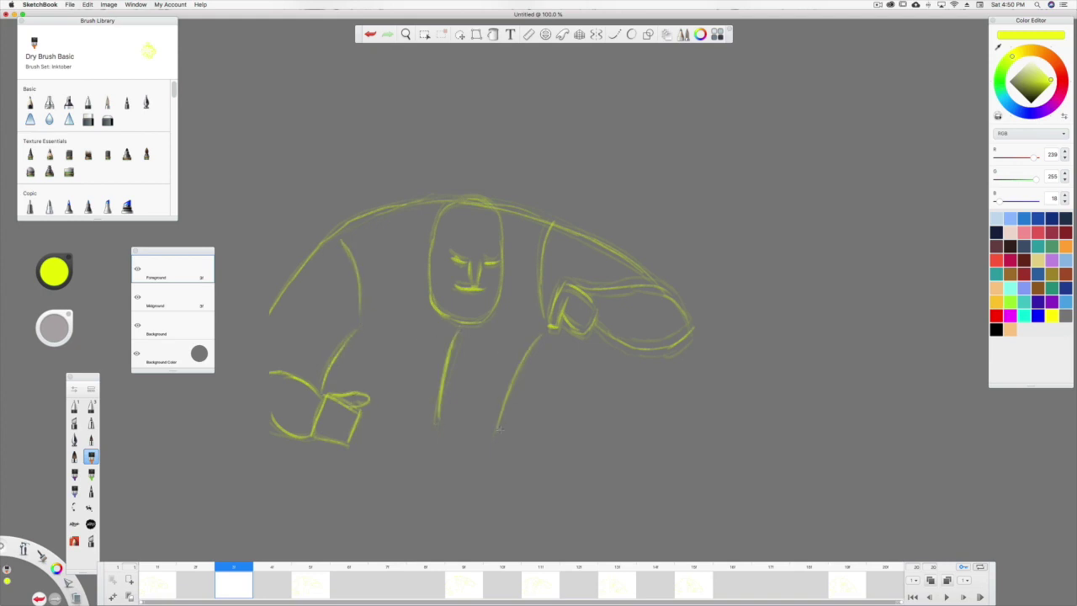
drag(525, 365, 498, 428)
click(195, 572)
click(233, 572)
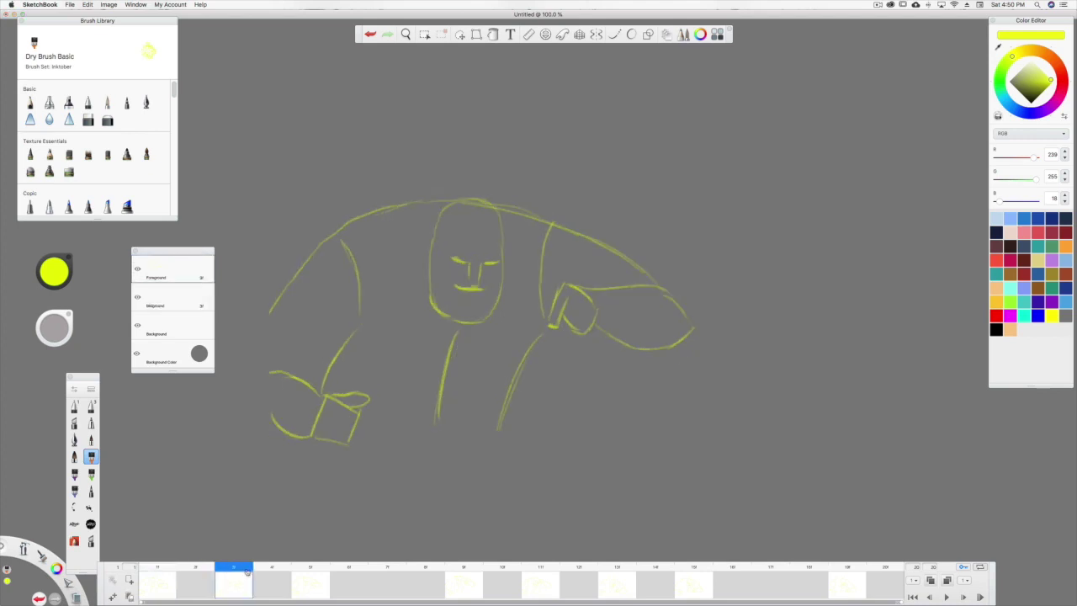
Start an in-between on frame 7 with the shirt front, head outline, eyes, nose and mouth between the onion-skinned poses
click(316, 572)
click(387, 572)
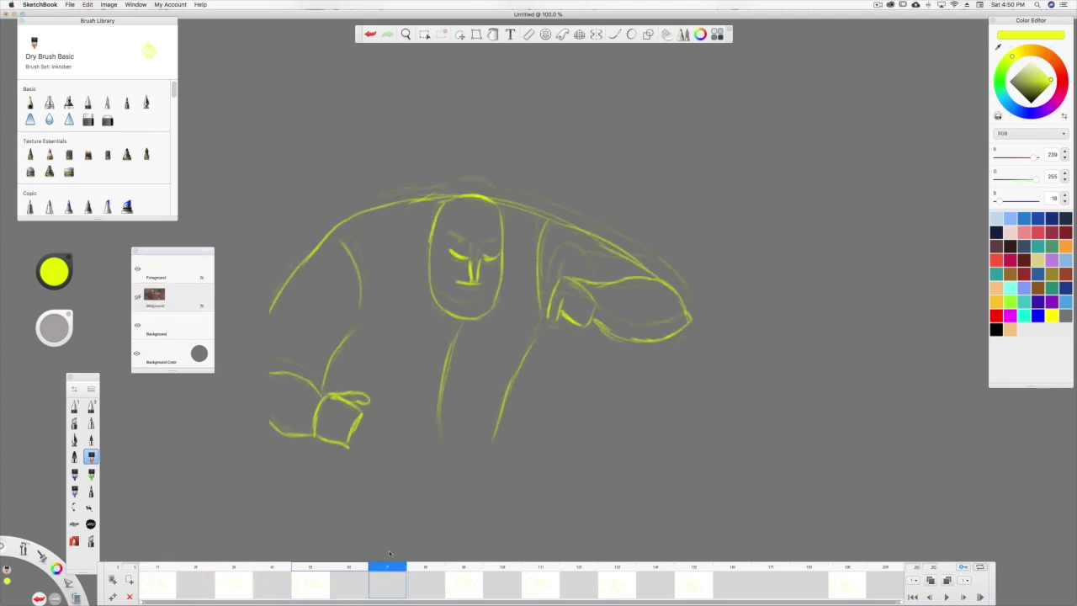
drag(458, 321, 438, 413)
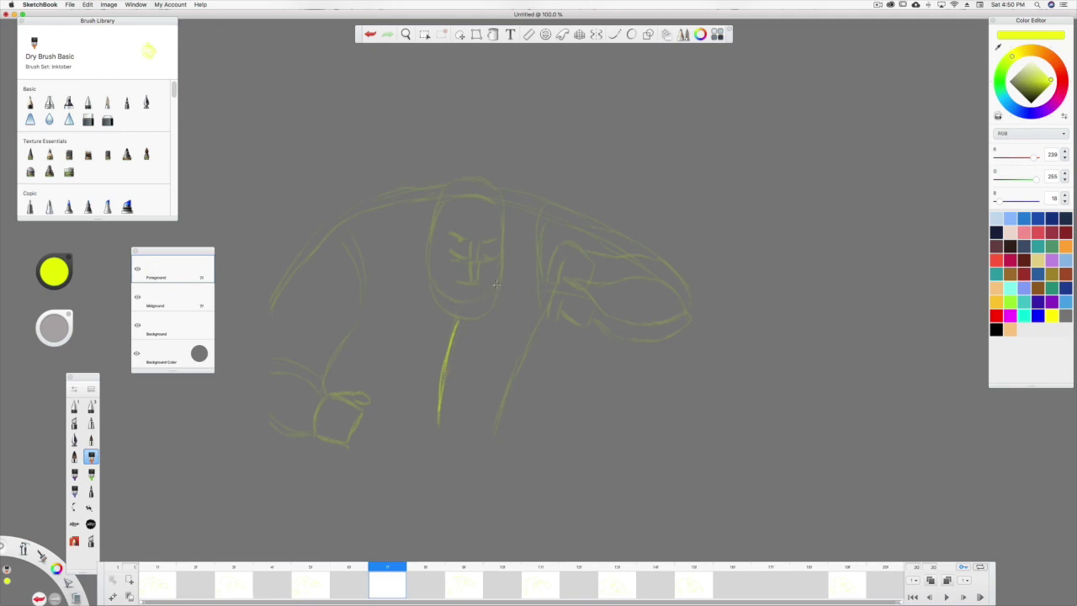
mouse_move(486, 305)
mouse_down()
mouse_move(455, 310)
mouse_move(436, 298)
mouse_move(464, 310)
mouse_up()
mouse_move(475, 194)
mouse_down()
mouse_move(500, 200)
mouse_move(451, 197)
mouse_move(429, 259)
mouse_up()
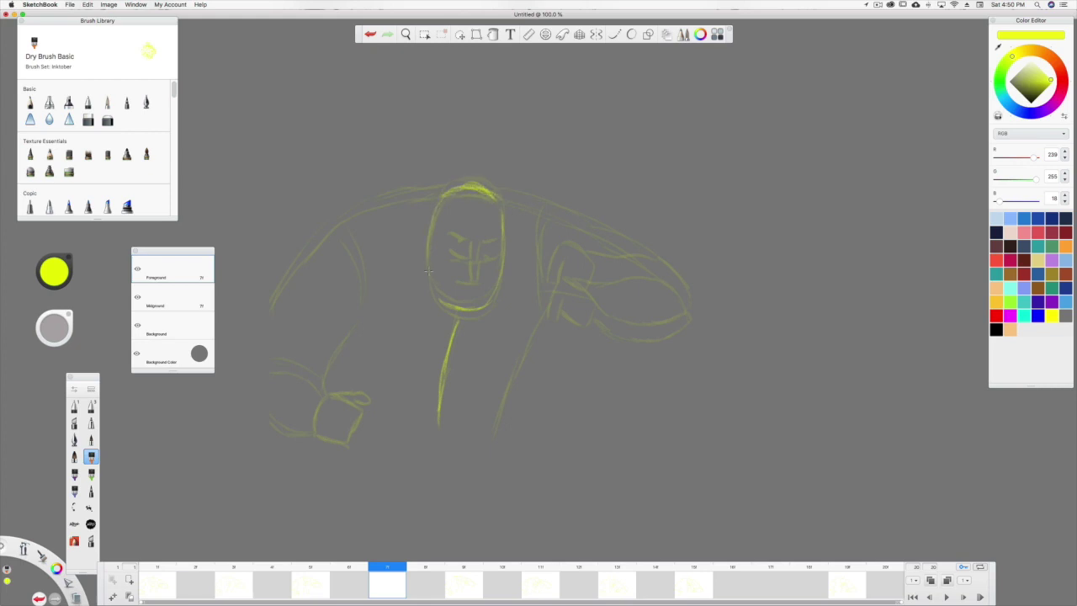
mouse_move(437, 297)
mouse_down()
mouse_move(429, 251)
mouse_move(438, 216)
mouse_up()
mouse_move(449, 241)
mouse_down()
mouse_move(469, 271)
mouse_move(480, 268)
mouse_move(459, 272)
mouse_up()
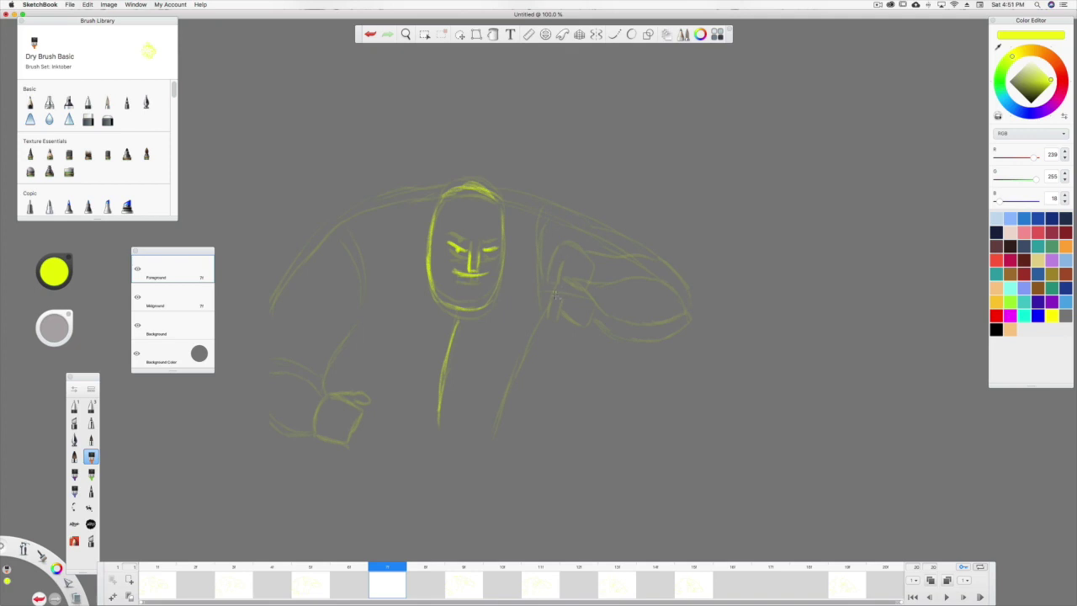
Draw the pointing hand and forearm, back outline, resting arm and hand, and sleeve of the in-between on frame 7
mouse_move(557, 309)
mouse_down()
mouse_move(554, 266)
mouse_move(547, 300)
mouse_up()
mouse_move(560, 306)
mouse_down()
mouse_move(594, 276)
mouse_move(575, 262)
mouse_move(551, 270)
mouse_move(617, 267)
mouse_move(672, 285)
mouse_move(693, 307)
mouse_move(640, 328)
mouse_move(596, 306)
mouse_up()
mouse_move(670, 281)
mouse_down()
mouse_move(581, 221)
mouse_move(493, 195)
mouse_up()
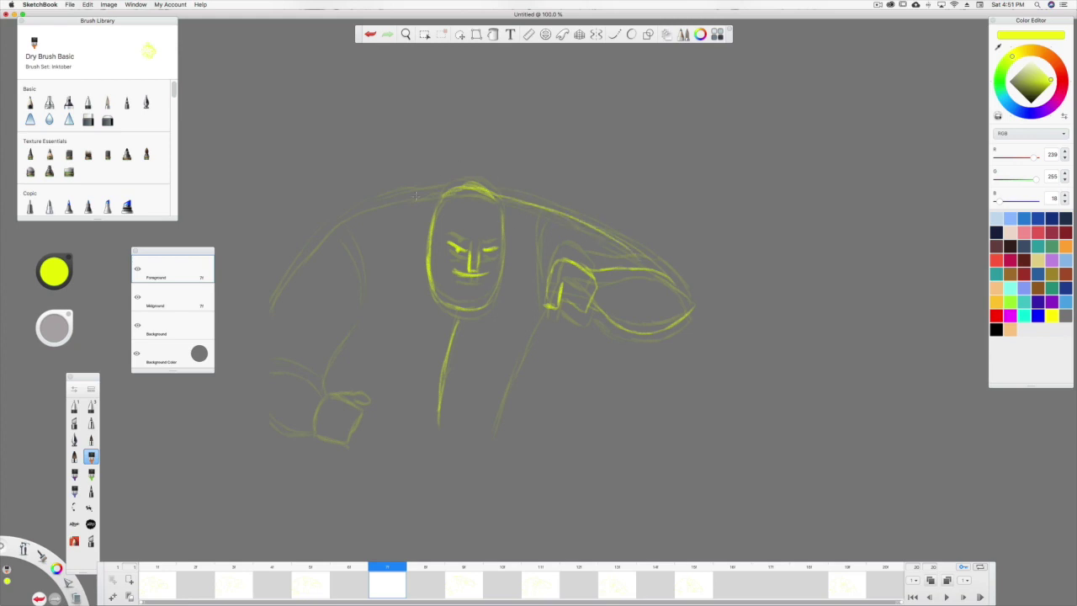
mouse_move(415, 196)
mouse_down()
mouse_move(366, 206)
mouse_move(312, 239)
mouse_move(267, 316)
mouse_up()
drag(316, 384, 271, 366)
mouse_move(322, 394)
mouse_down()
mouse_move(316, 431)
mouse_move(269, 421)
mouse_move(360, 409)
mouse_move(316, 438)
mouse_move(363, 394)
mouse_move(353, 407)
mouse_move(361, 286)
mouse_move(342, 231)
mouse_up()
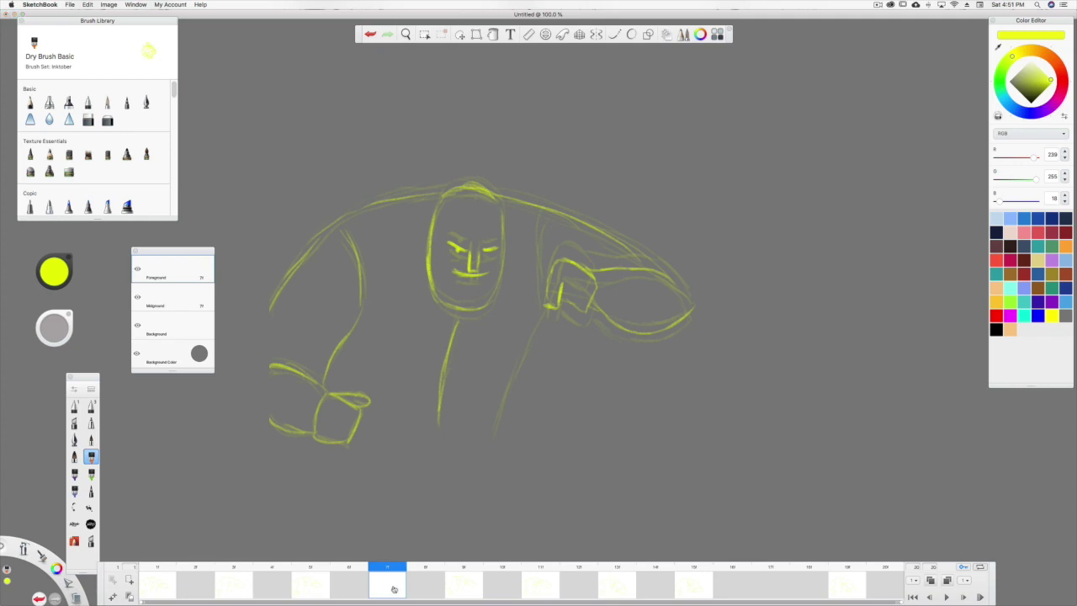
Check the in-between on frame 7 against its neighbours and add the missing torso side and shoulder seam beside the pointing hand
drag(349, 566, 428, 568)
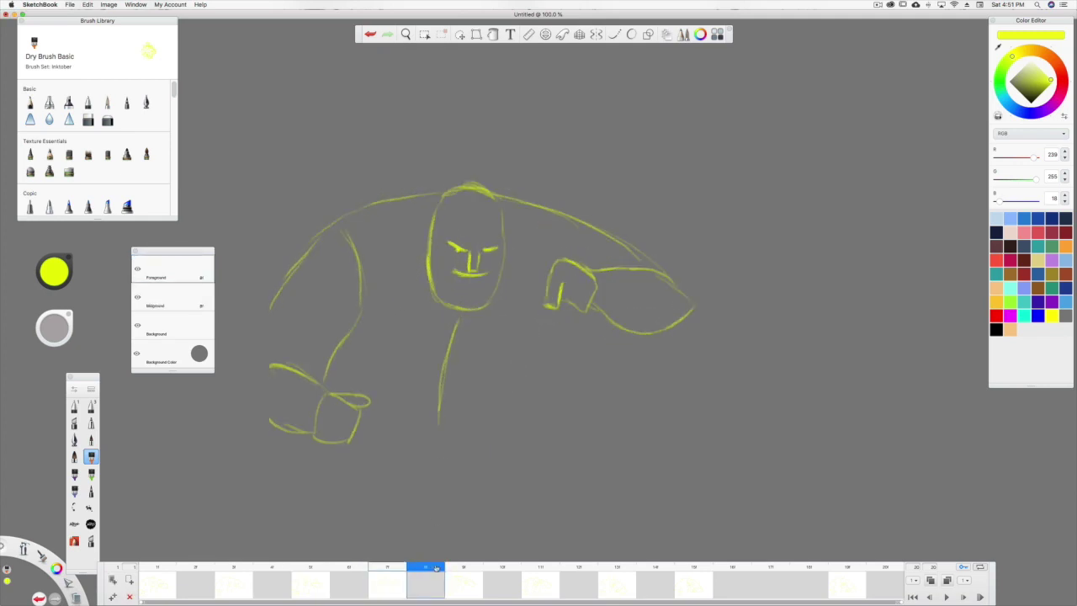
click(387, 570)
drag(543, 306, 498, 430)
mouse_move(542, 301)
mouse_down()
mouse_move(540, 218)
mouse_move(543, 297)
mouse_up()
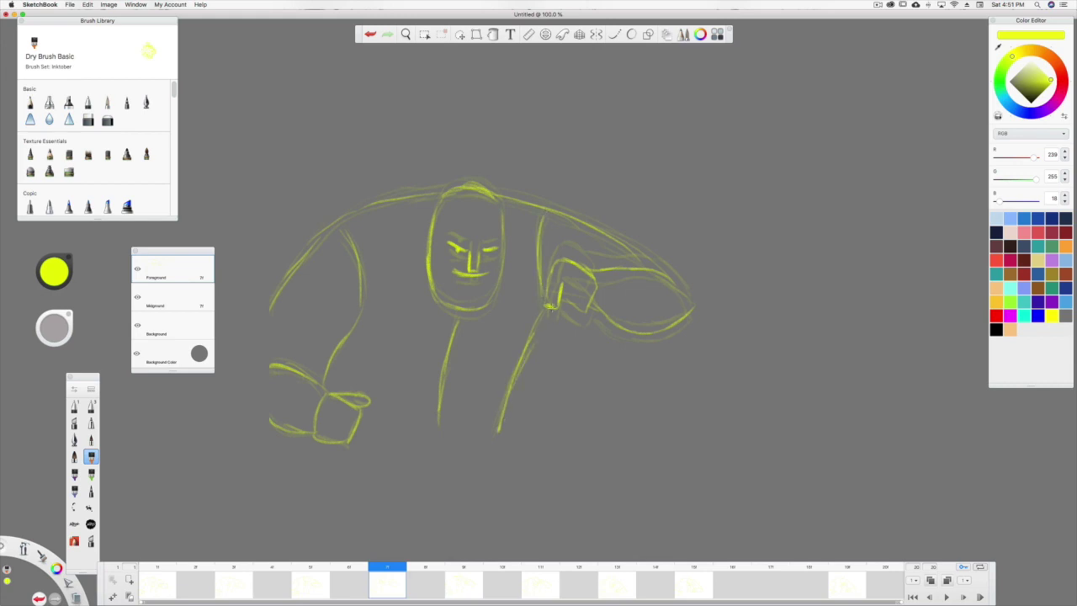
Start an in-between on frame 17 with the pointing hand, forearm and full back outline between the poses on frames 15 and 19
mouse_move(383, 572)
mouse_down()
mouse_move(482, 577)
mouse_move(303, 577)
mouse_move(836, 572)
mouse_move(768, 578)
mouse_up()
click(698, 581)
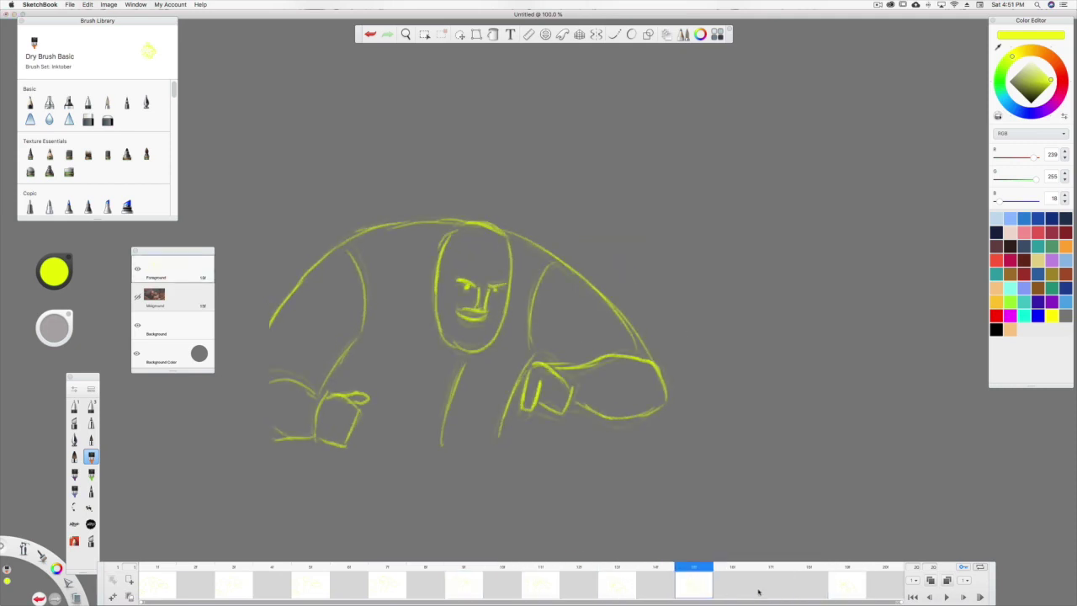
click(846, 582)
click(766, 580)
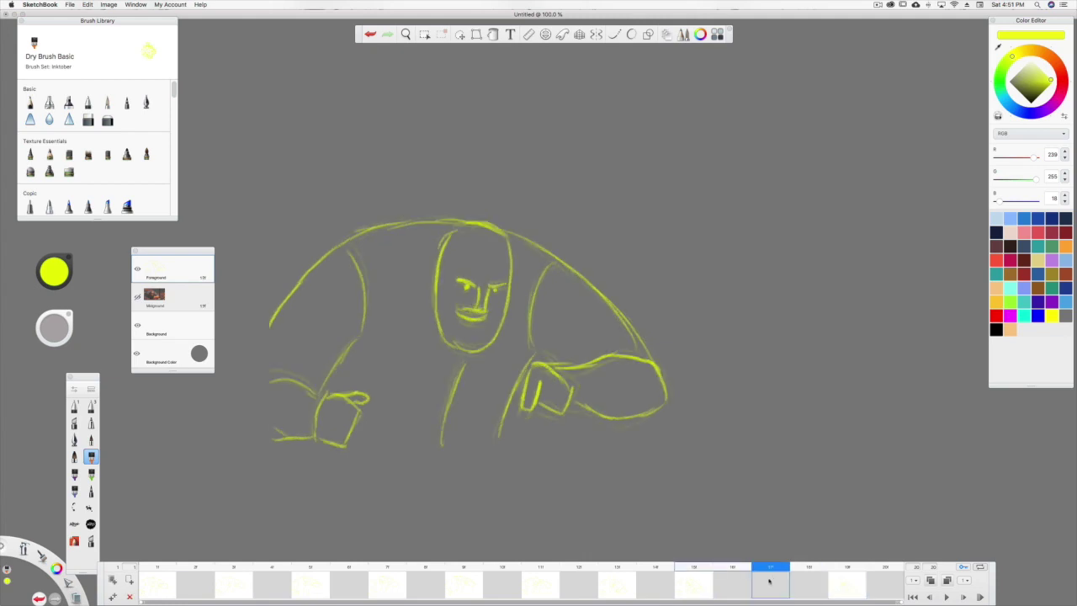
mouse_move(546, 362)
mouse_down()
mouse_move(574, 382)
mouse_move(570, 394)
mouse_move(536, 402)
mouse_move(528, 365)
mouse_move(550, 357)
mouse_move(641, 353)
mouse_move(654, 365)
mouse_move(660, 410)
mouse_move(624, 415)
mouse_move(582, 400)
mouse_up()
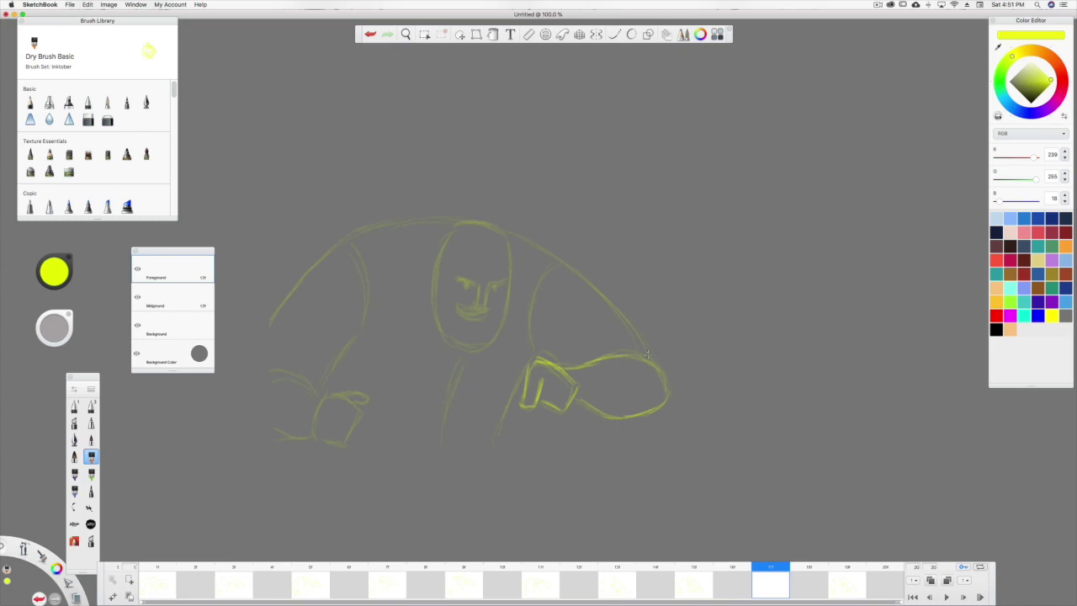
mouse_move(647, 355)
mouse_down()
mouse_move(570, 268)
mouse_move(491, 225)
mouse_up()
mouse_move(440, 220)
mouse_down()
mouse_move(357, 230)
mouse_move(309, 267)
mouse_move(269, 326)
mouse_up()
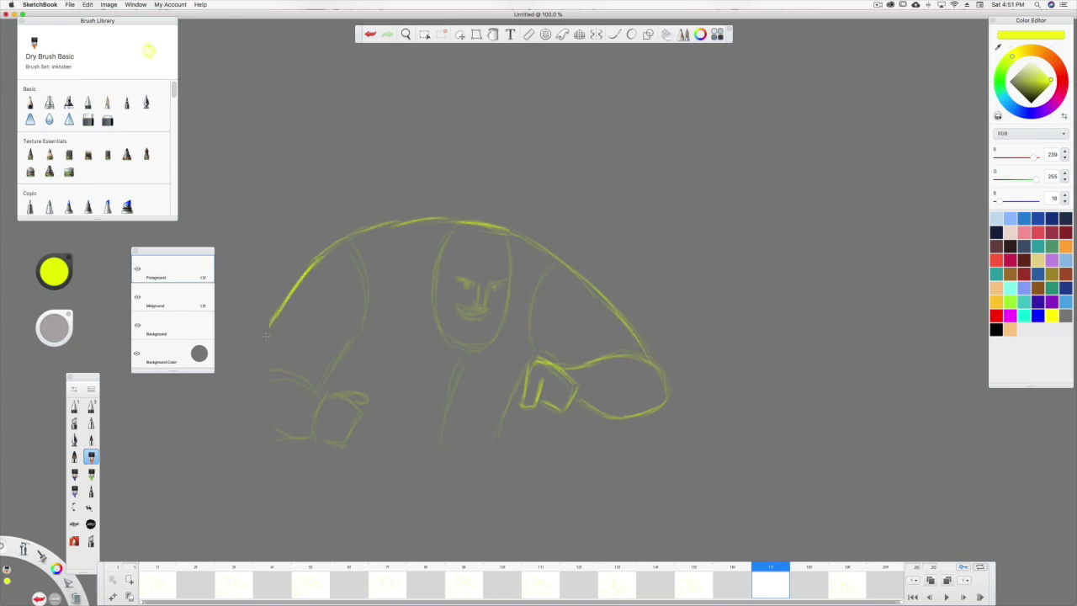
Draw the resting arm and hand, sleeve, head and face, shirt front, shoulder seam and torso side of the in-between on frame 17
mouse_move(313, 388)
mouse_down()
mouse_move(272, 377)
mouse_move(310, 405)
mouse_move(326, 394)
mouse_move(316, 435)
mouse_move(290, 429)
mouse_move(324, 445)
mouse_move(362, 409)
mouse_move(334, 395)
mouse_move(362, 393)
mouse_move(318, 389)
mouse_move(355, 342)
mouse_move(364, 308)
mouse_move(344, 243)
mouse_up()
mouse_move(463, 355)
mouse_down()
mouse_move(442, 421)
mouse_move(461, 358)
mouse_move(504, 318)
mouse_move(507, 235)
mouse_move(439, 261)
mouse_move(435, 317)
mouse_move(467, 314)
mouse_move(457, 302)
mouse_move(482, 313)
mouse_move(492, 286)
mouse_move(478, 305)
mouse_up()
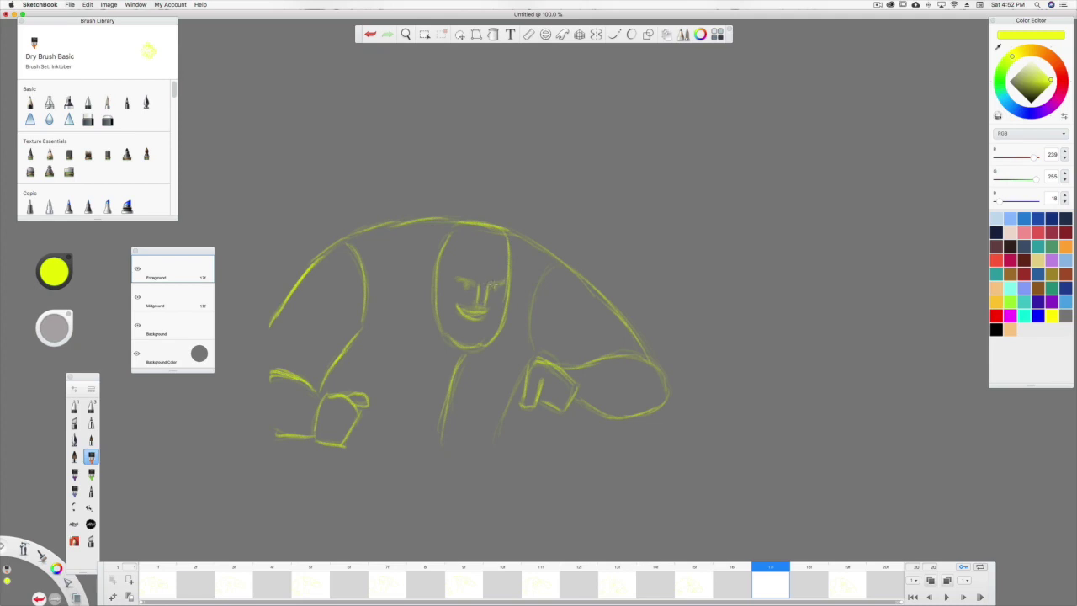
drag(476, 281, 455, 283)
mouse_move(533, 350)
mouse_down()
mouse_move(535, 295)
mouse_move(553, 264)
mouse_up()
drag(522, 367, 502, 438)
Play the animation from frame 1 and turn off the onion skins
mouse_move(769, 567)
mouse_down()
mouse_move(731, 565)
mouse_move(841, 566)
mouse_move(158, 572)
mouse_up()
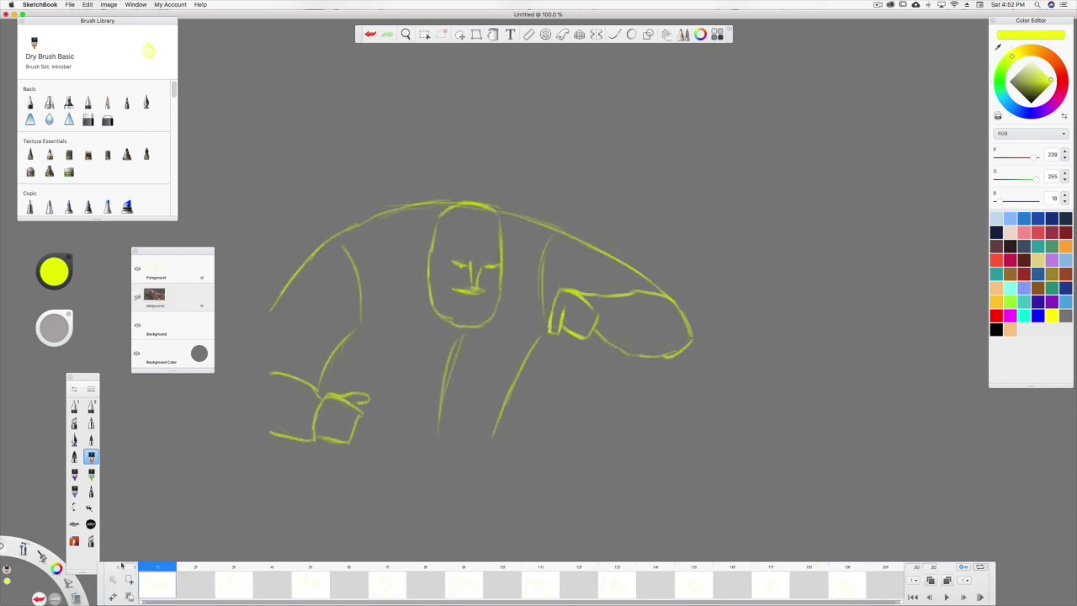
click(946, 597)
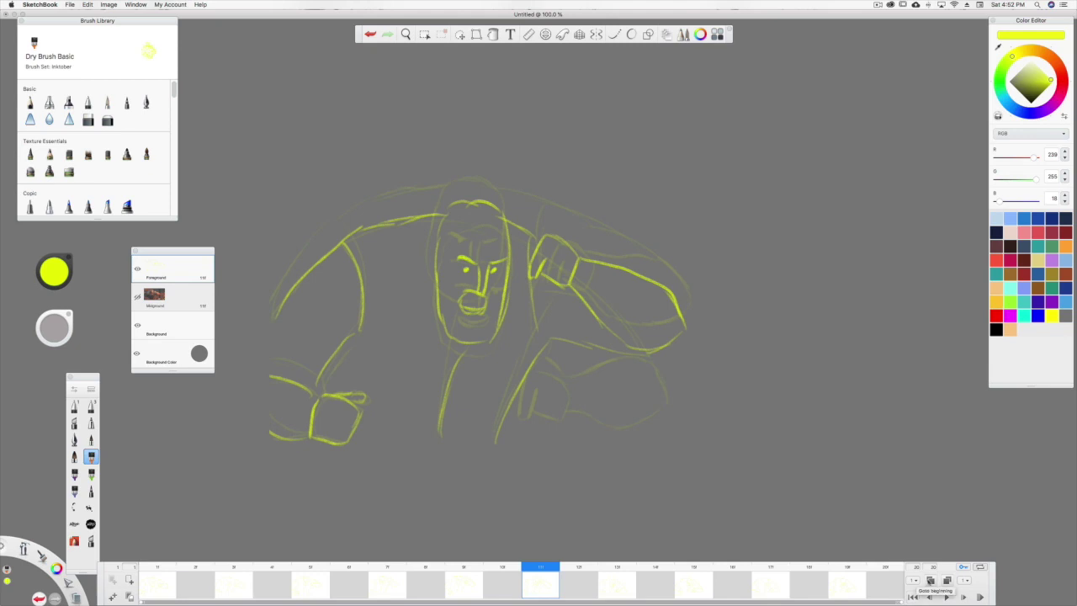
click(930, 580)
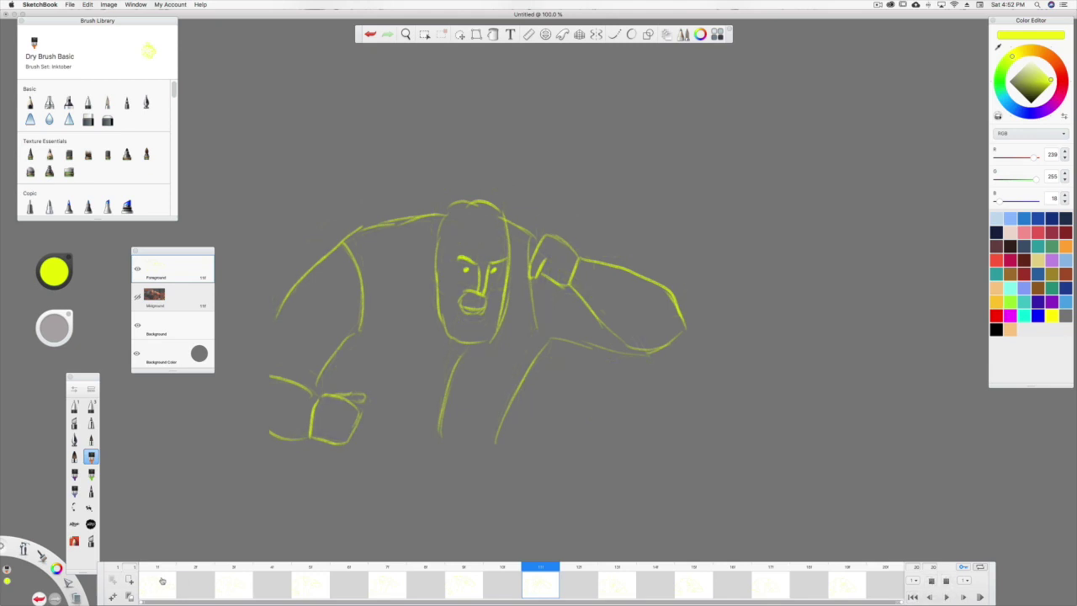
Scrub through the opening frames, compare the poses on frames 9 and 11, and select the empty frame 10 between them
mouse_move(164, 569)
mouse_down()
mouse_move(437, 560)
mouse_move(156, 565)
mouse_move(427, 553)
mouse_move(553, 571)
mouse_move(507, 561)
mouse_move(548, 572)
mouse_move(467, 571)
mouse_up()
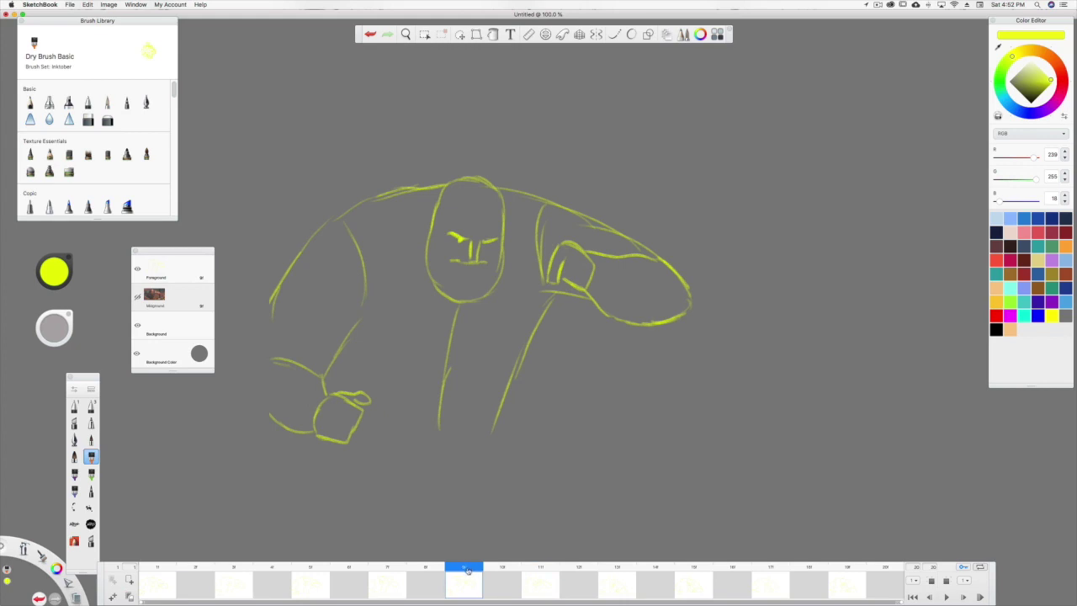
click(542, 582)
click(471, 585)
click(541, 589)
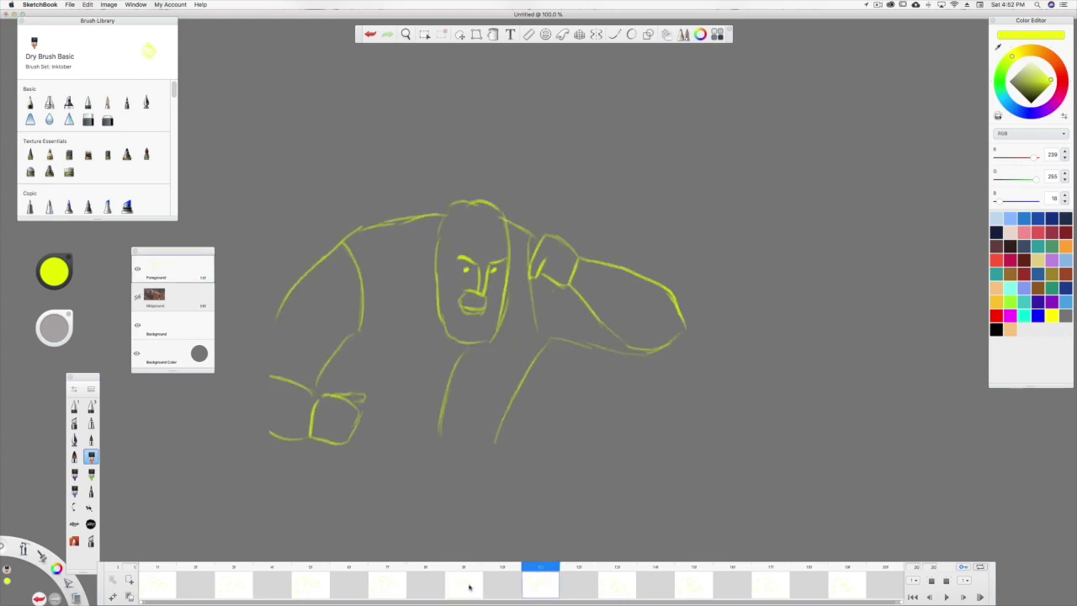
click(467, 587)
click(541, 587)
click(503, 586)
click(502, 587)
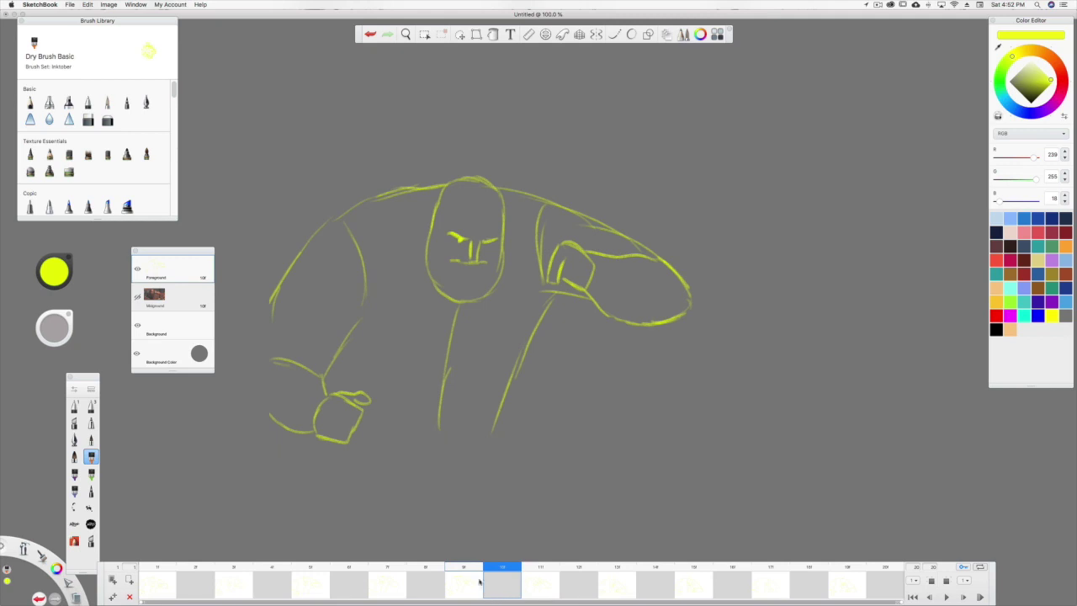
Turn on onion skins and draw the head outline and face of the in-between on frame 10, between the poses on frames 9 and 11
click(932, 581)
drag(497, 193, 460, 181)
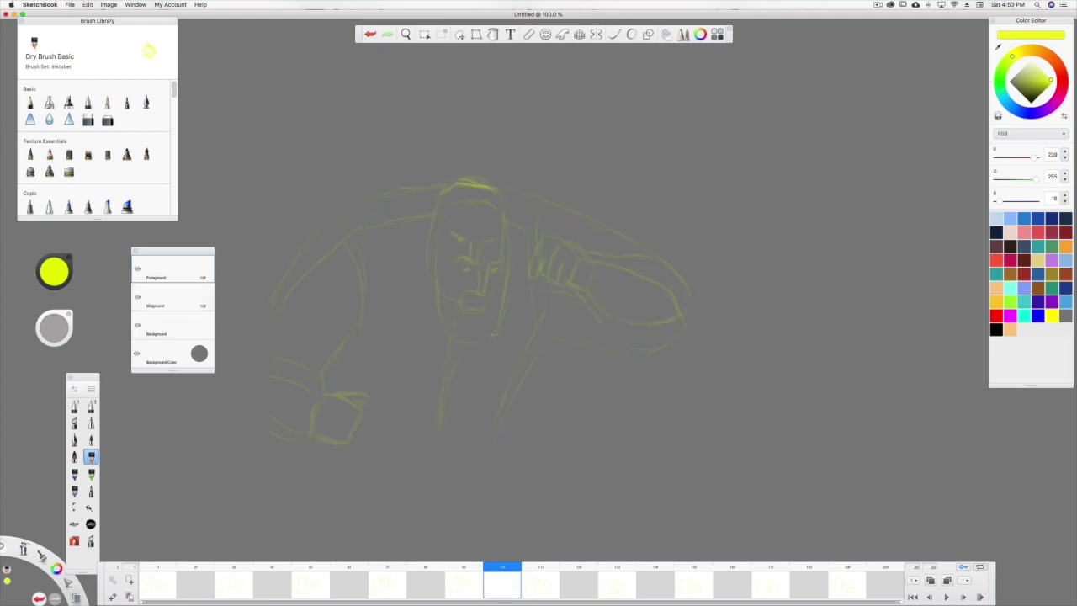
drag(484, 335, 455, 334)
drag(506, 266, 498, 318)
drag(440, 300, 446, 192)
mouse_move(495, 242)
mouse_down()
mouse_move(454, 237)
mouse_move(494, 267)
mouse_move(492, 246)
mouse_move(495, 268)
mouse_move(492, 246)
mouse_move(462, 251)
mouse_move(465, 269)
mouse_move(468, 246)
mouse_move(480, 263)
mouse_move(482, 250)
mouse_move(486, 279)
mouse_move(483, 270)
mouse_move(476, 290)
mouse_move(472, 248)
mouse_move(473, 282)
mouse_up()
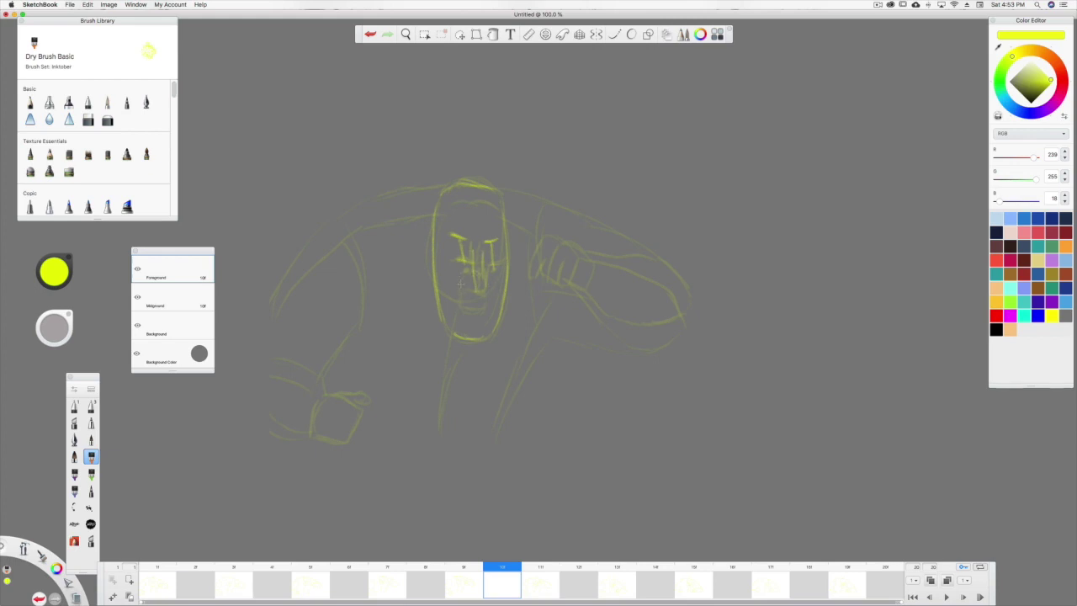
drag(462, 292, 476, 310)
Check the frame 10 head without onion skins, restore them, and draw the raised fist, bent arm and upper shoulder line
click(930, 581)
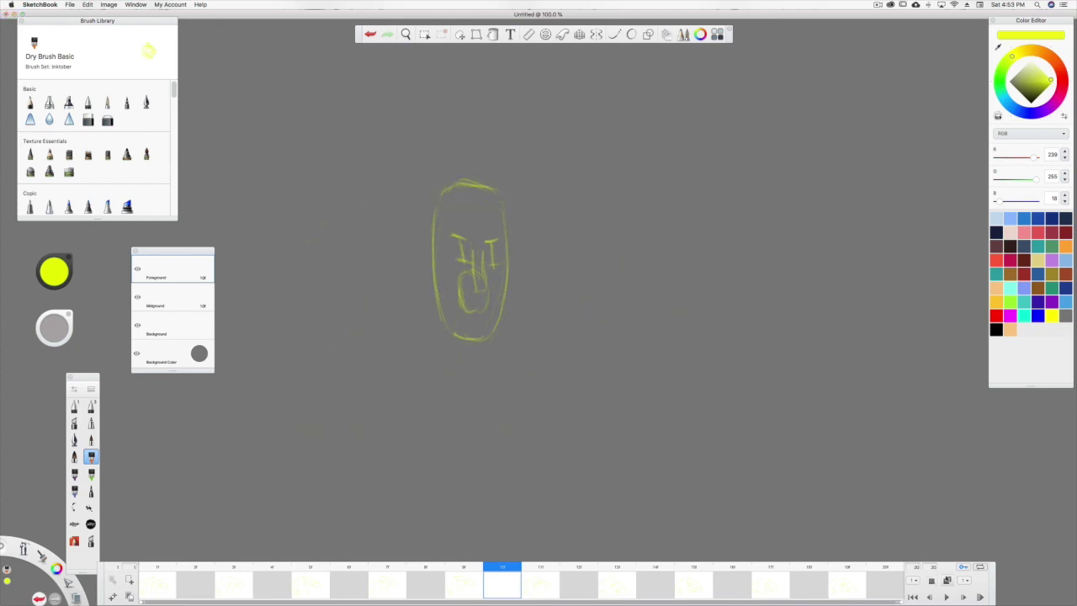
click(948, 581)
click(931, 578)
mouse_move(544, 239)
mouse_down()
mouse_move(541, 274)
mouse_move(554, 269)
mouse_move(549, 278)
mouse_move(562, 287)
mouse_move(547, 269)
mouse_move(577, 287)
mouse_move(583, 255)
mouse_move(544, 237)
mouse_up()
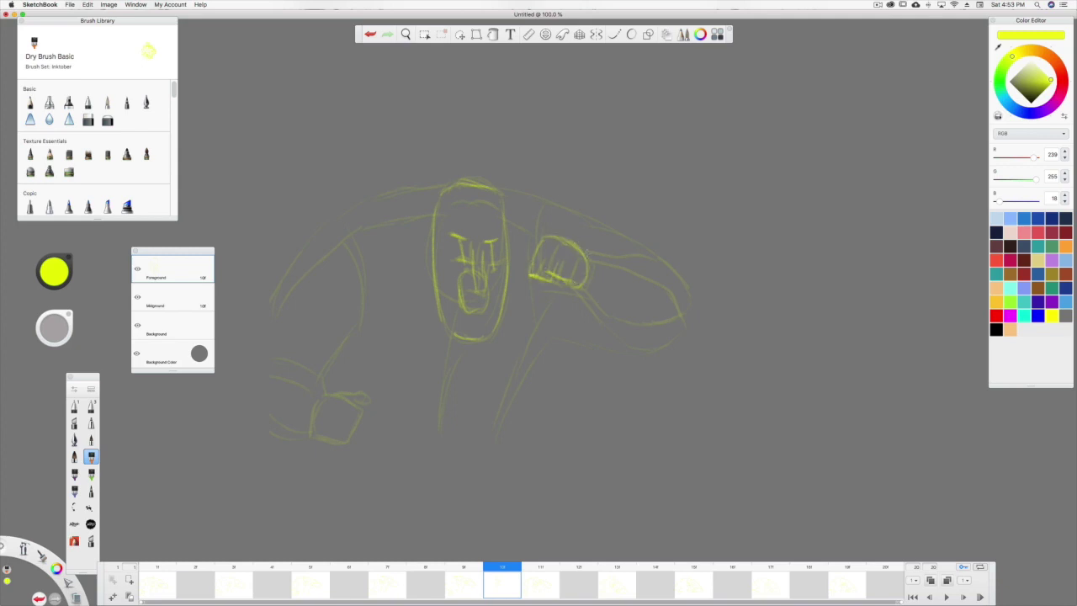
mouse_move(631, 264)
mouse_down()
mouse_move(661, 279)
mouse_move(689, 324)
mouse_move(641, 345)
mouse_move(579, 284)
mouse_move(580, 251)
mouse_up()
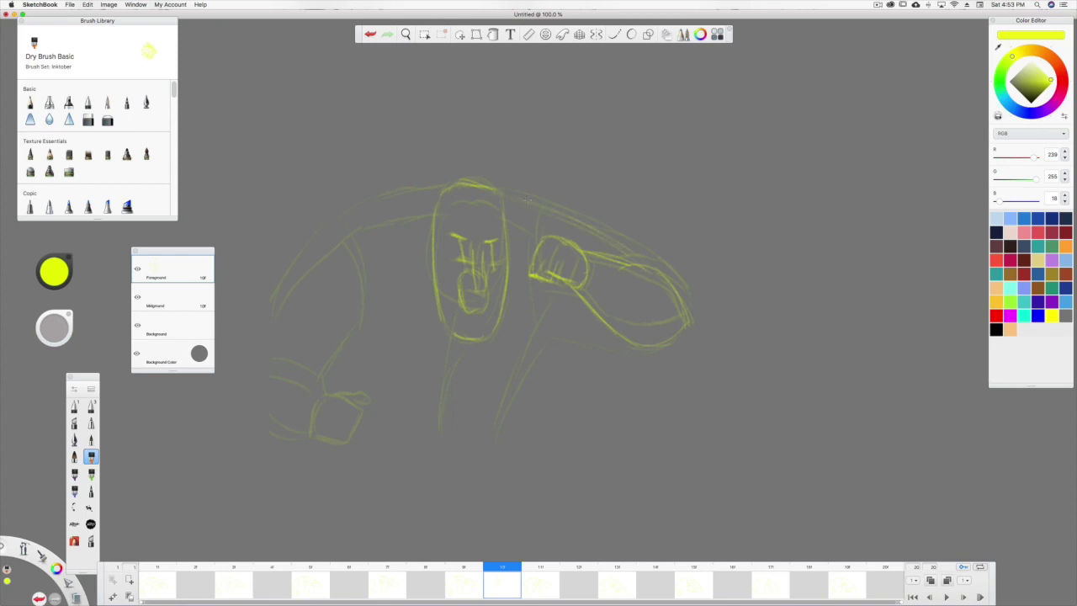
Draw the far shoulder and back curve plus the resting forearm and hand of the in-between on frame 10
mouse_move(444, 190)
mouse_down()
mouse_move(402, 194)
mouse_move(337, 227)
mouse_move(294, 269)
mouse_move(273, 326)
mouse_up()
drag(271, 363, 313, 386)
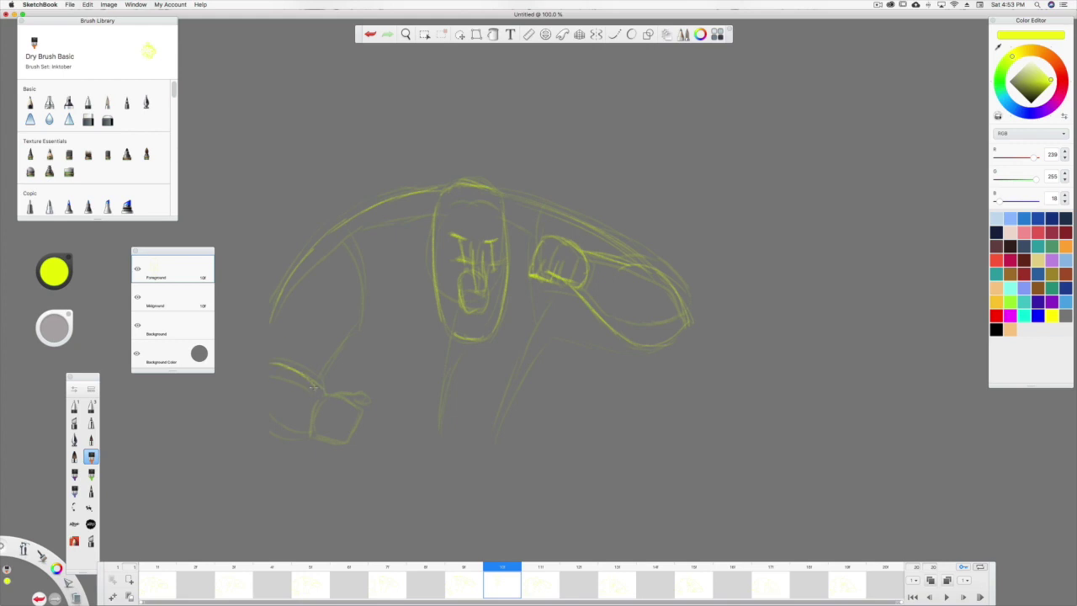
drag(305, 434, 273, 427)
mouse_move(323, 394)
mouse_down()
mouse_move(314, 430)
mouse_move(338, 442)
mouse_up()
drag(361, 406, 345, 441)
Finish the frame 10 in-between with the resting arm's sleeve, shoulder seam, shirt front and torso side
mouse_move(323, 394)
mouse_down()
mouse_move(359, 393)
mouse_move(317, 385)
mouse_move(365, 294)
mouse_move(343, 227)
mouse_up()
drag(360, 274, 363, 308)
drag(451, 364, 438, 416)
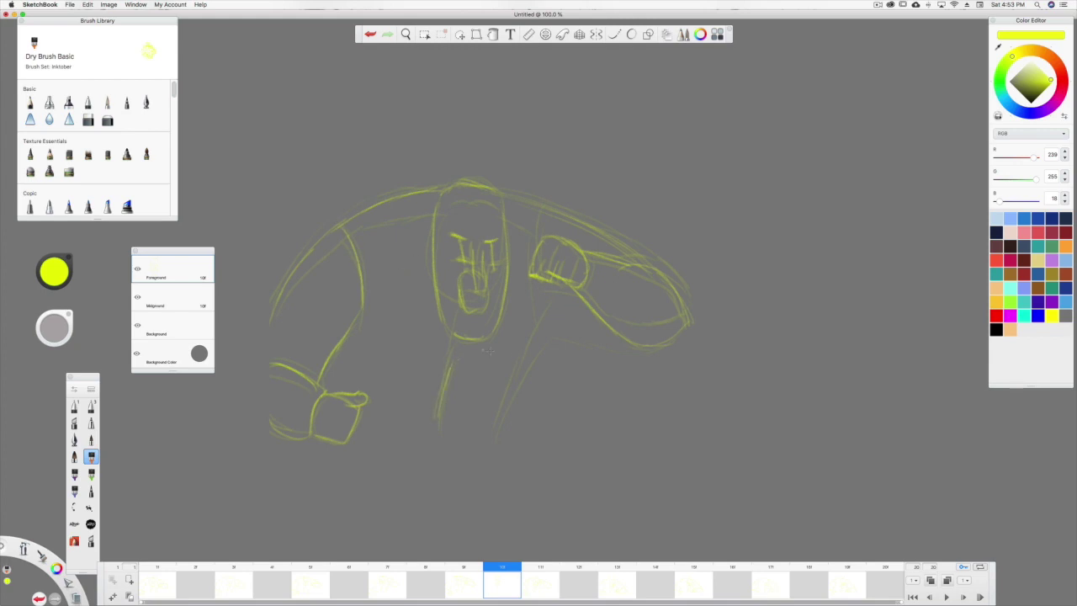
mouse_move(609, 327)
mouse_down()
mouse_move(567, 304)
mouse_move(516, 376)
mouse_up()
drag(503, 418, 546, 321)
Compare the poses on frames 11 and 13 by flipping between them, and select the empty frame 12
mouse_move(495, 567)
mouse_down()
mouse_move(467, 567)
mouse_move(545, 566)
mouse_move(463, 567)
mouse_move(616, 570)
mouse_up()
click(547, 591)
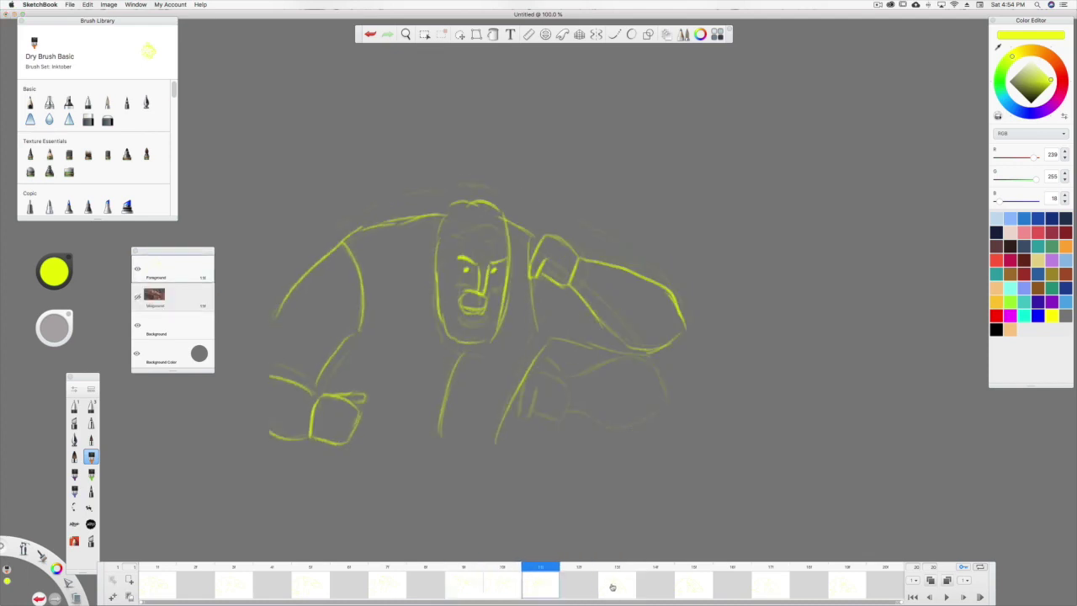
click(612, 587)
click(548, 591)
click(614, 588)
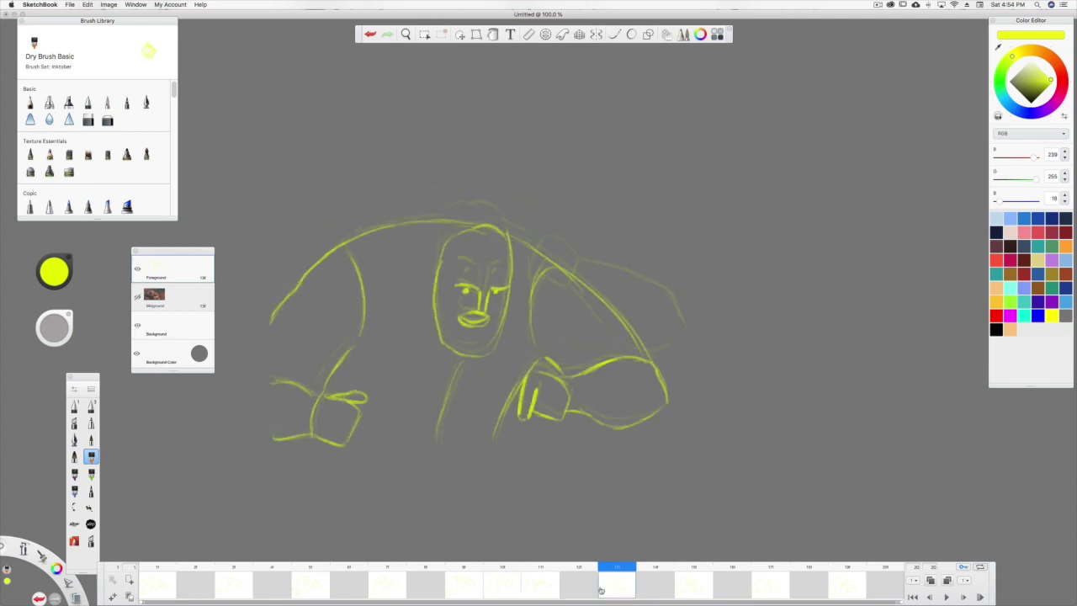
click(540, 588)
click(614, 585)
click(549, 588)
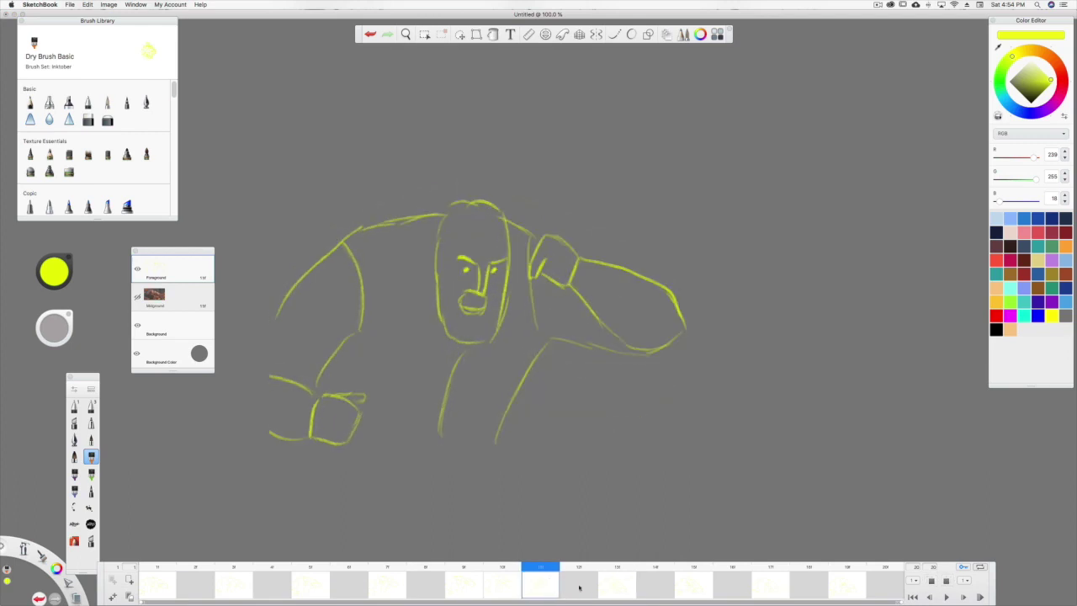
click(629, 590)
click(554, 588)
click(626, 591)
click(543, 590)
click(617, 588)
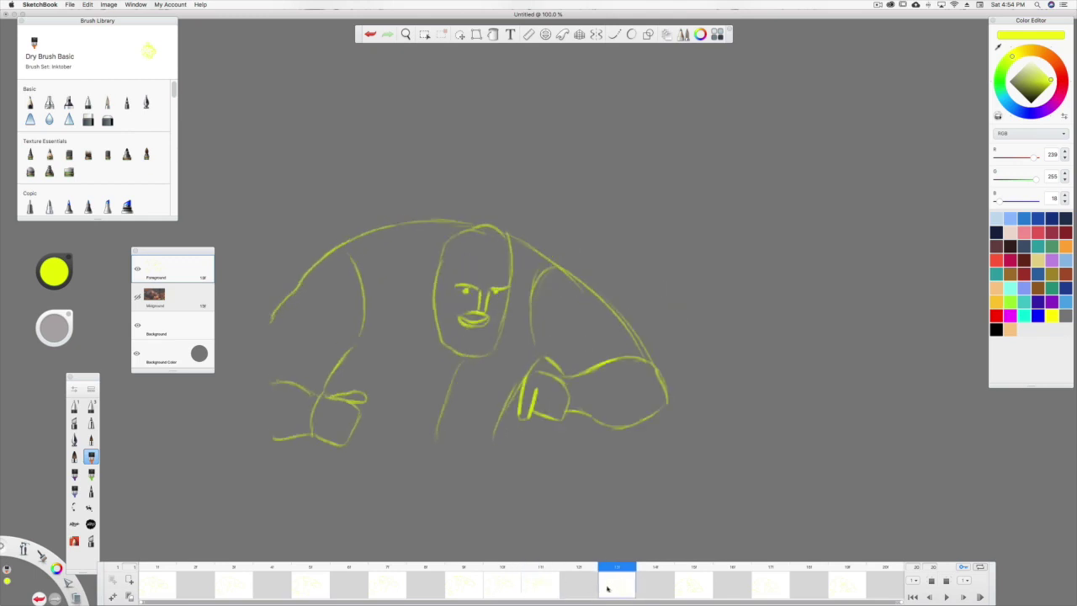
click(579, 587)
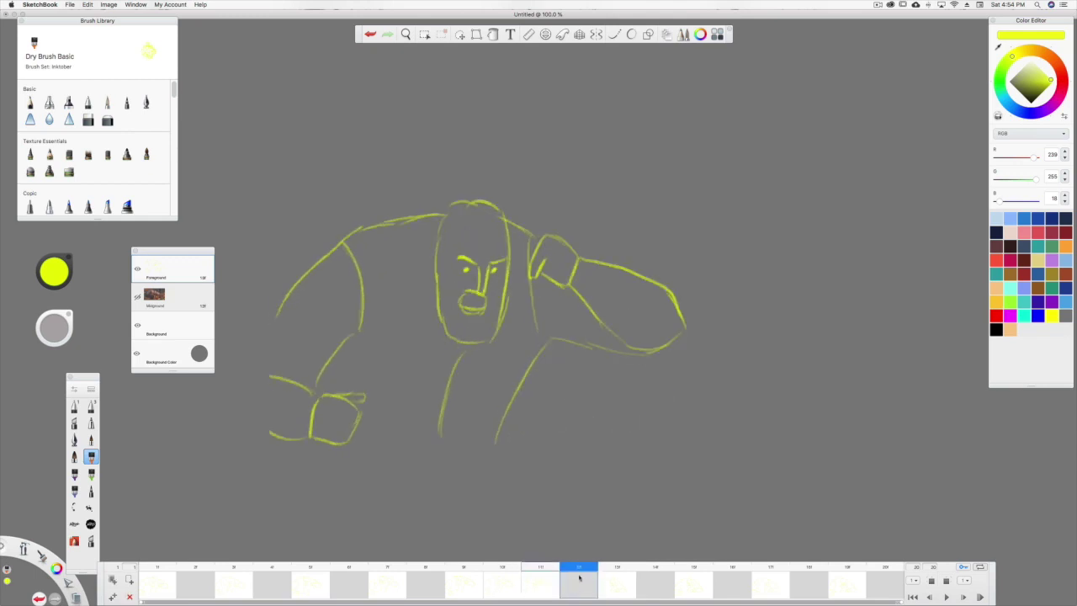
Turn on onion skins and draw the lowering hand with its fingers and the bent arm of the in-between on frame 12
click(947, 581)
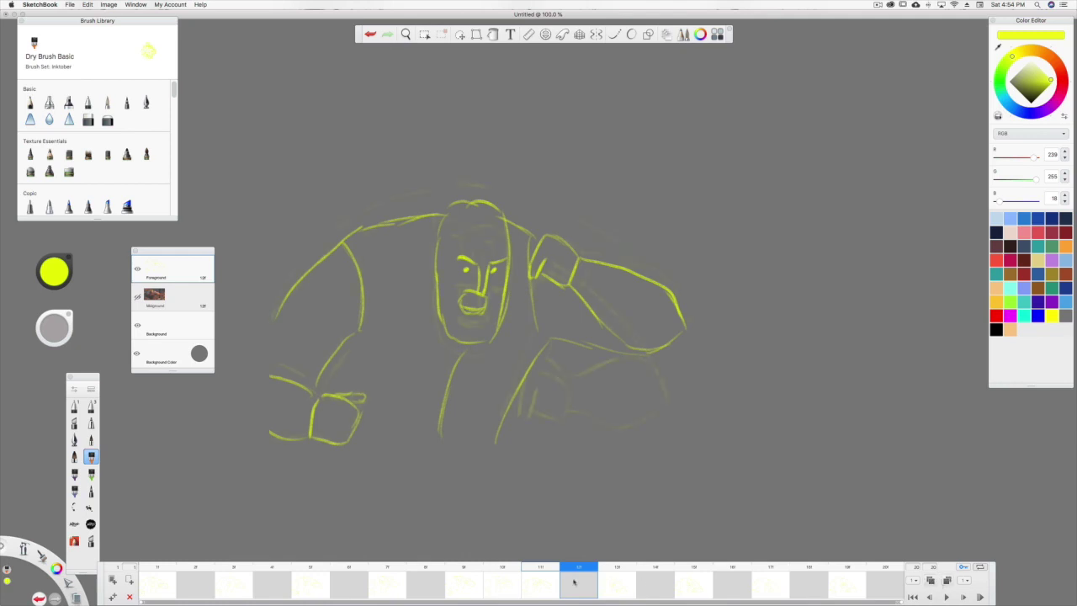
click(568, 263)
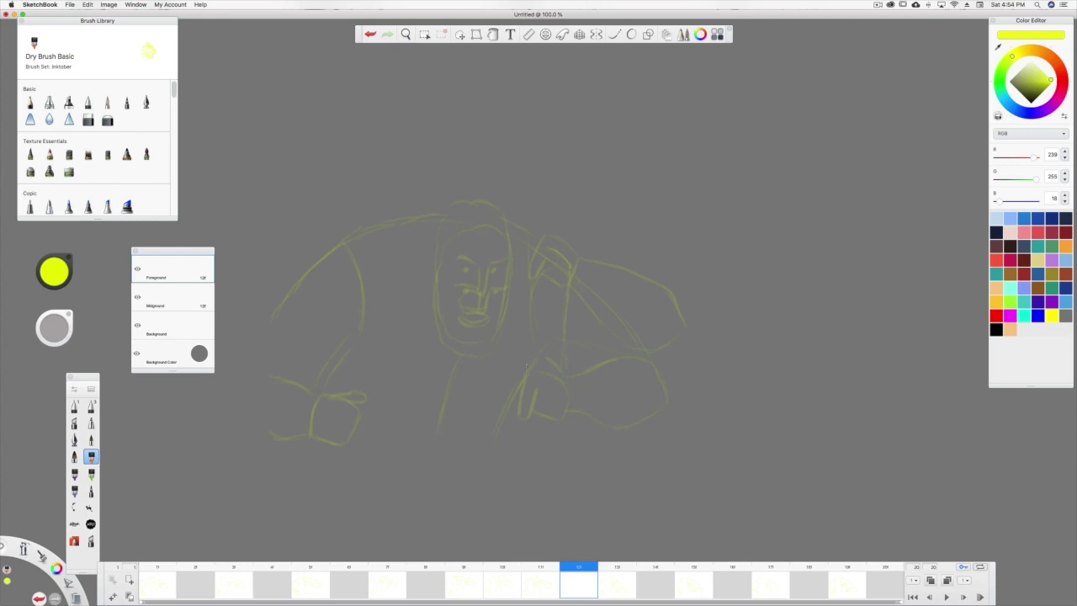
drag(537, 333, 533, 375)
mouse_move(522, 318)
mouse_down()
mouse_move(535, 350)
mouse_move(530, 326)
mouse_move(576, 268)
mouse_move(543, 333)
mouse_up()
drag(531, 267, 526, 314)
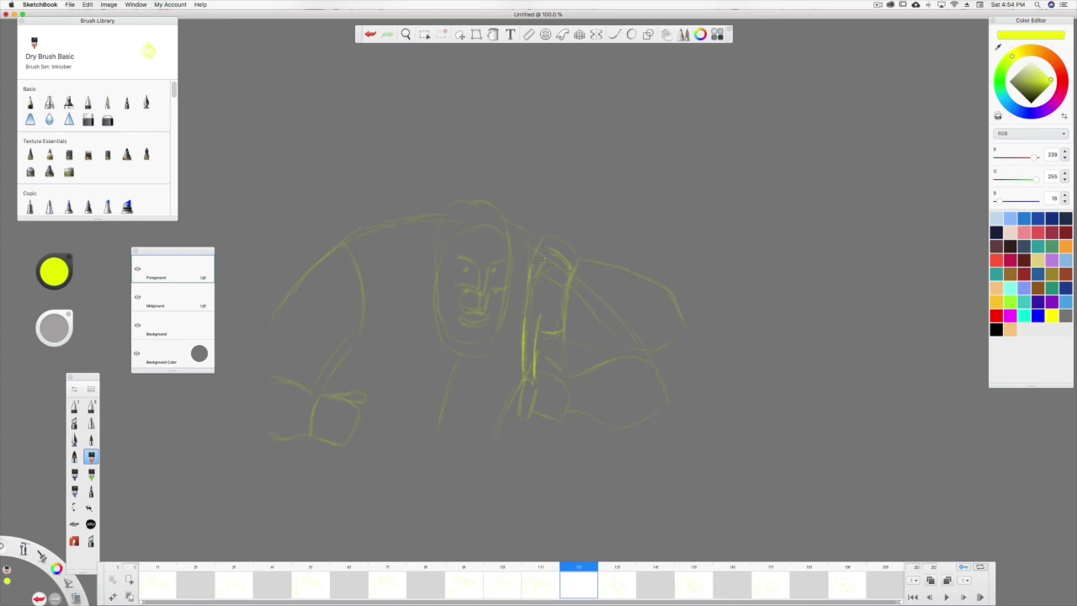
mouse_move(544, 254)
mouse_down()
mouse_move(567, 267)
mouse_move(530, 330)
mouse_up()
mouse_move(666, 394)
mouse_down()
mouse_move(656, 357)
mouse_move(569, 266)
mouse_up()
drag(651, 405, 623, 400)
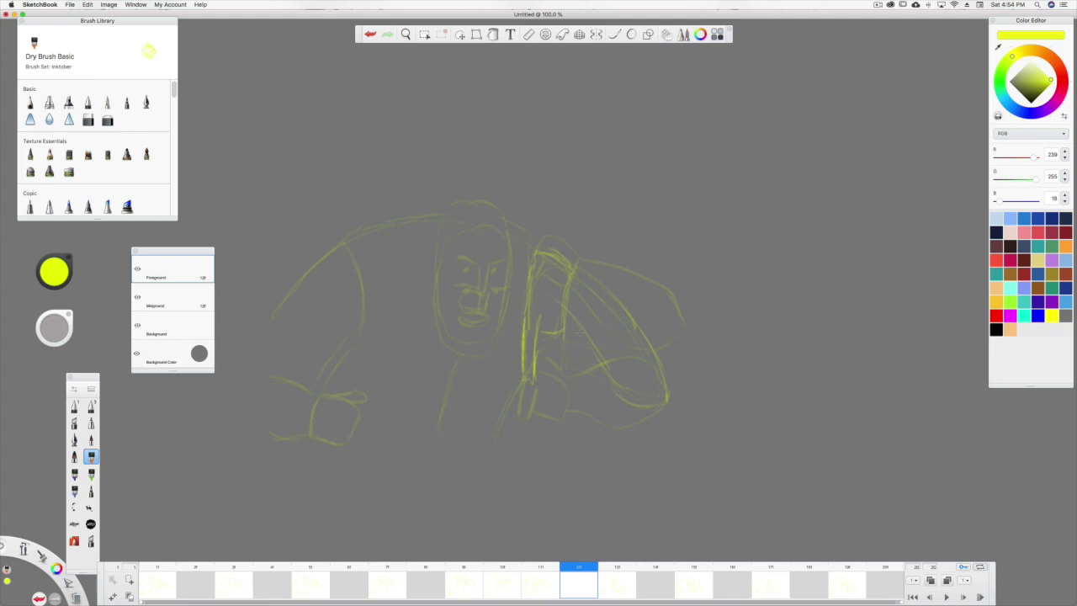
Draw the shoulder line, head outline, face and upper back curve of the in-between on frame 12
drag(546, 257, 503, 222)
drag(506, 313, 510, 245)
drag(441, 323, 438, 244)
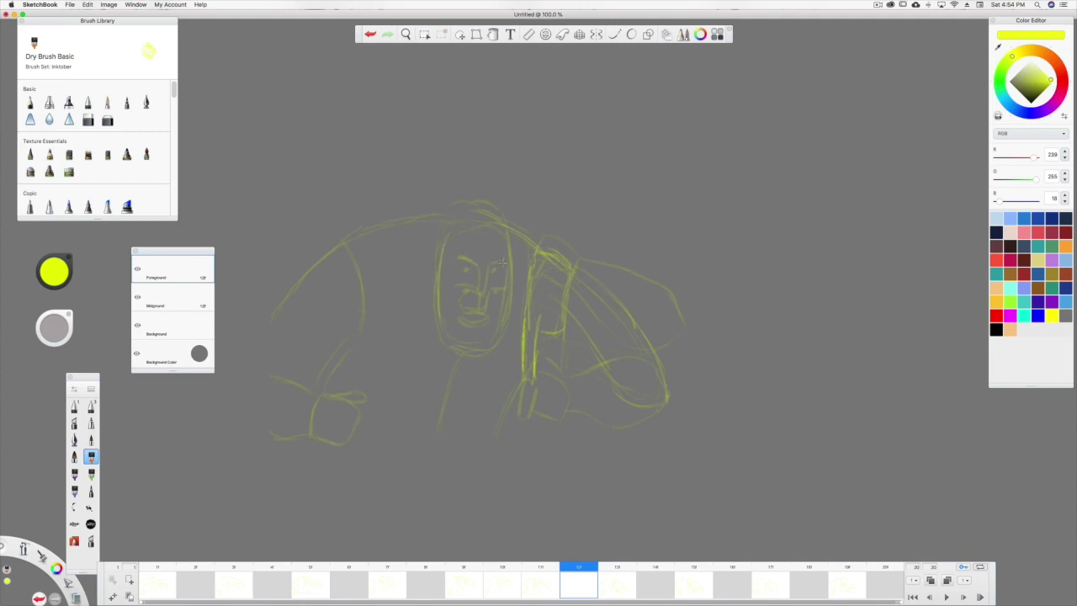
mouse_move(495, 269)
mouse_down()
mouse_move(494, 289)
mouse_move(464, 284)
mouse_move(484, 304)
mouse_move(477, 311)
mouse_move(478, 299)
mouse_up()
mouse_move(450, 216)
mouse_down()
mouse_move(412, 217)
mouse_move(334, 252)
mouse_up()
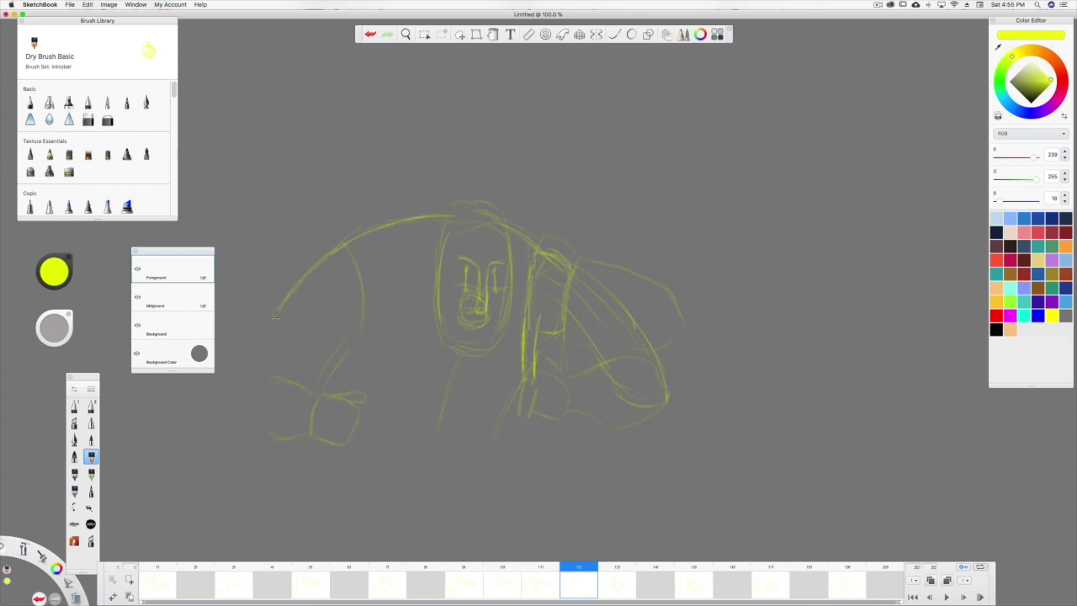
Complete the frame 12 in-between with the resting arm and hand, sleeve, shoulder seam, shirt front and torso side
drag(275, 316, 270, 325)
drag(275, 377, 316, 393)
drag(276, 436, 348, 436)
drag(316, 409, 362, 392)
mouse_move(364, 392)
mouse_down()
mouse_move(353, 407)
mouse_move(353, 263)
mouse_up()
drag(461, 357, 446, 417)
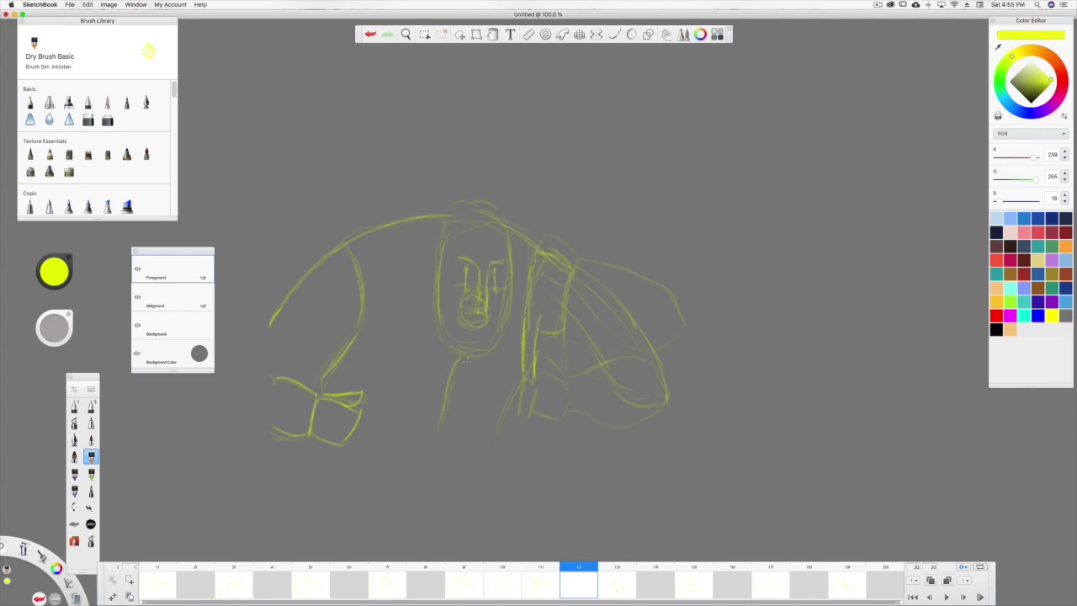
drag(522, 384, 503, 426)
Turn off the onion skins, play the animation and scrub back through the frames before frame 12
click(945, 596)
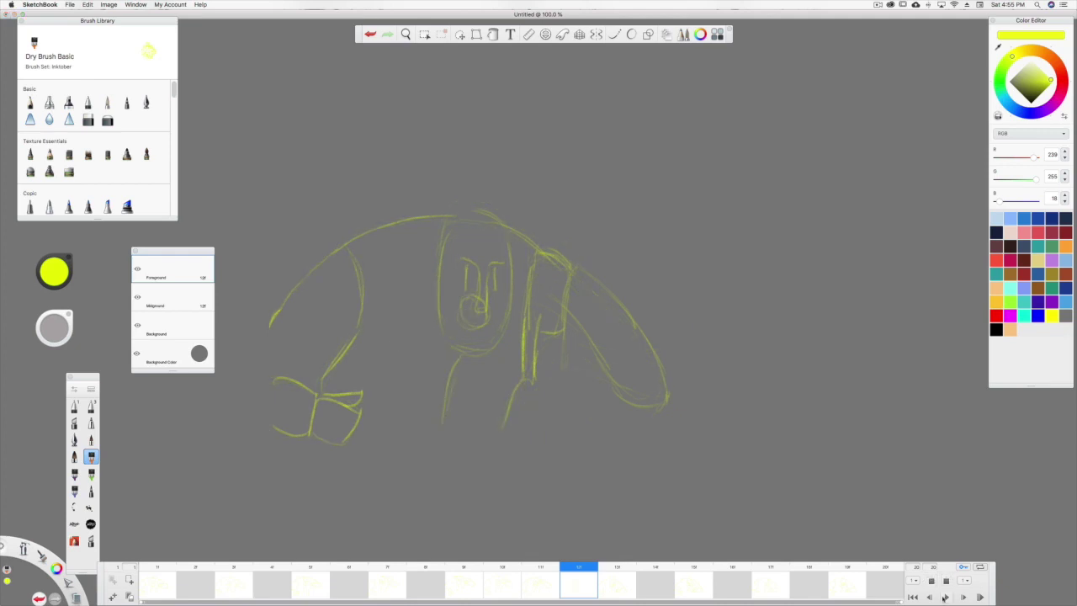
click(532, 565)
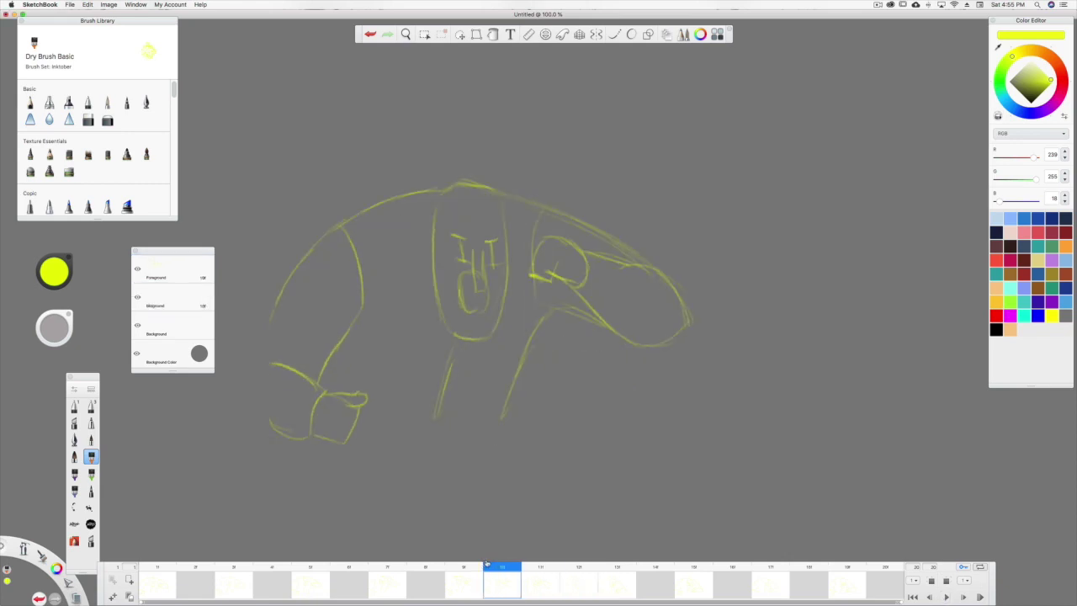
mouse_move(486, 562)
mouse_down()
mouse_move(620, 563)
mouse_move(410, 553)
mouse_up()
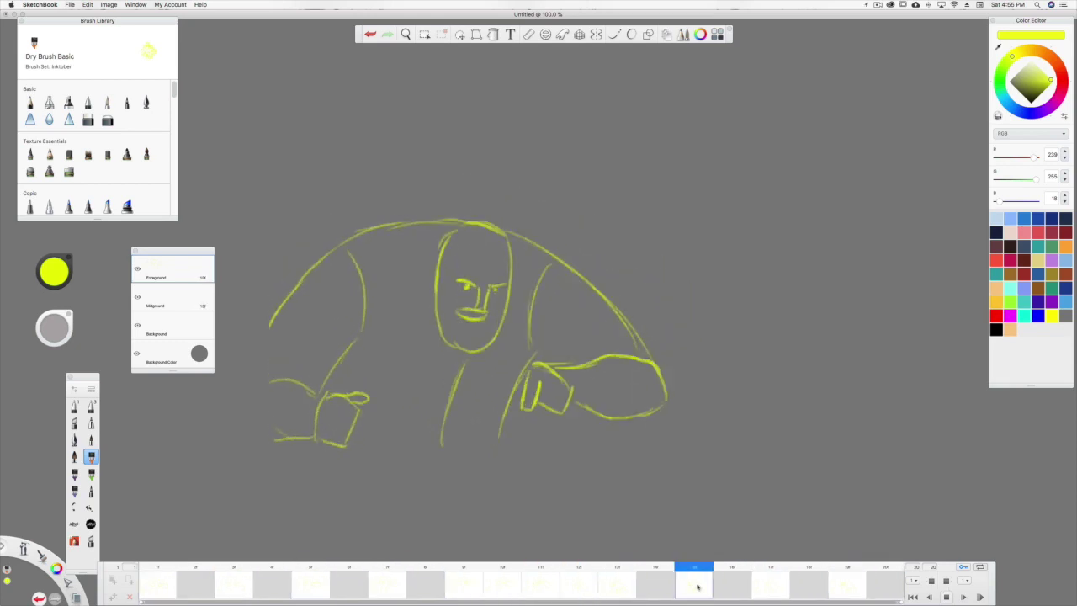
Flip between frames 9, 11, 12 and 13 to check how the new in-between carries the arm's downward motion
click(466, 583)
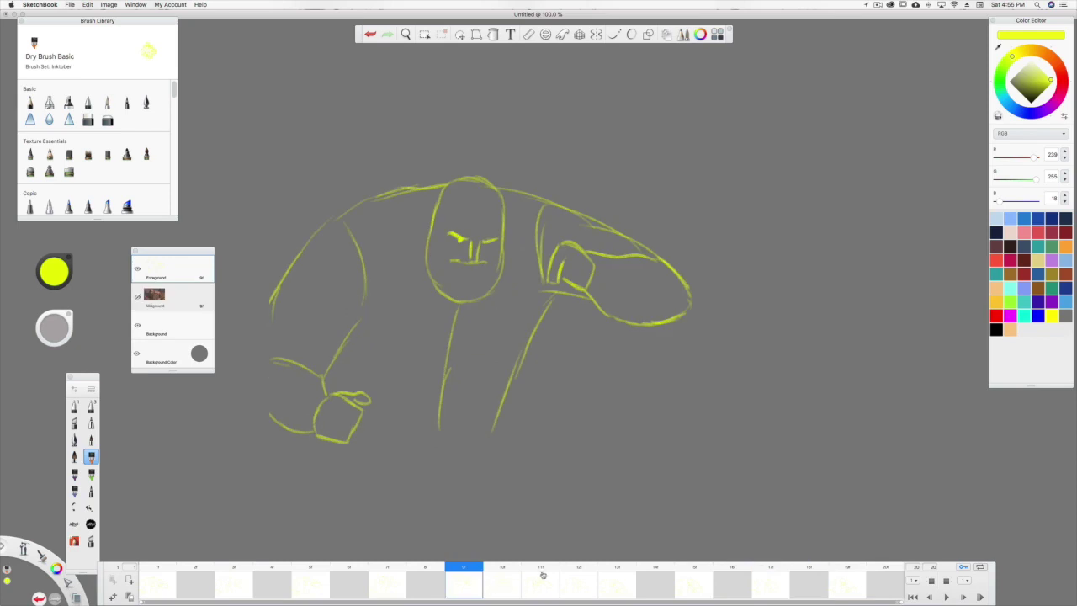
click(541, 582)
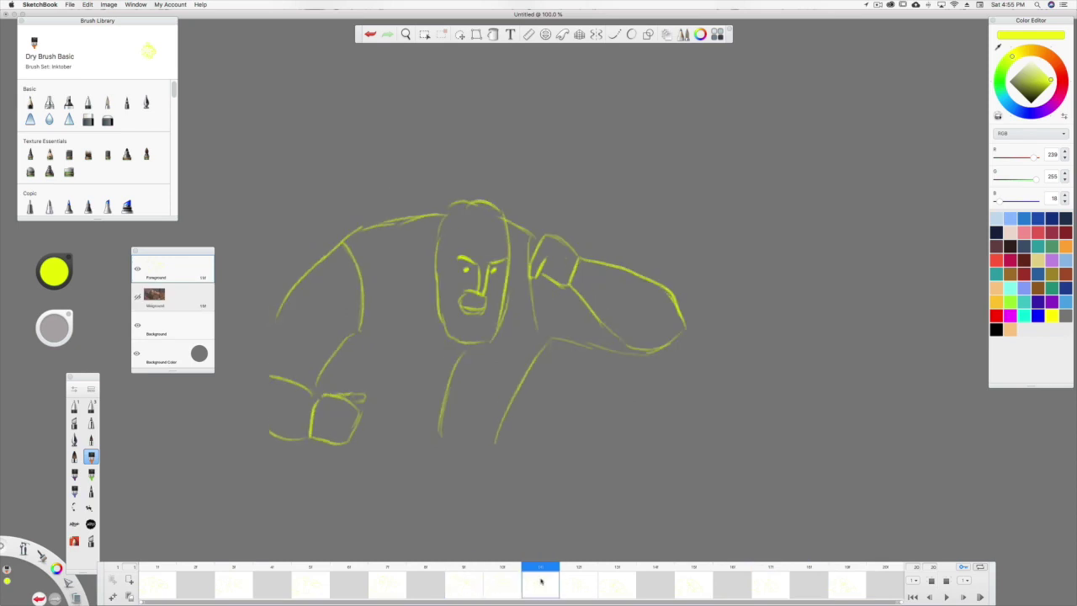
click(614, 584)
click(541, 585)
click(616, 586)
click(551, 589)
click(579, 586)
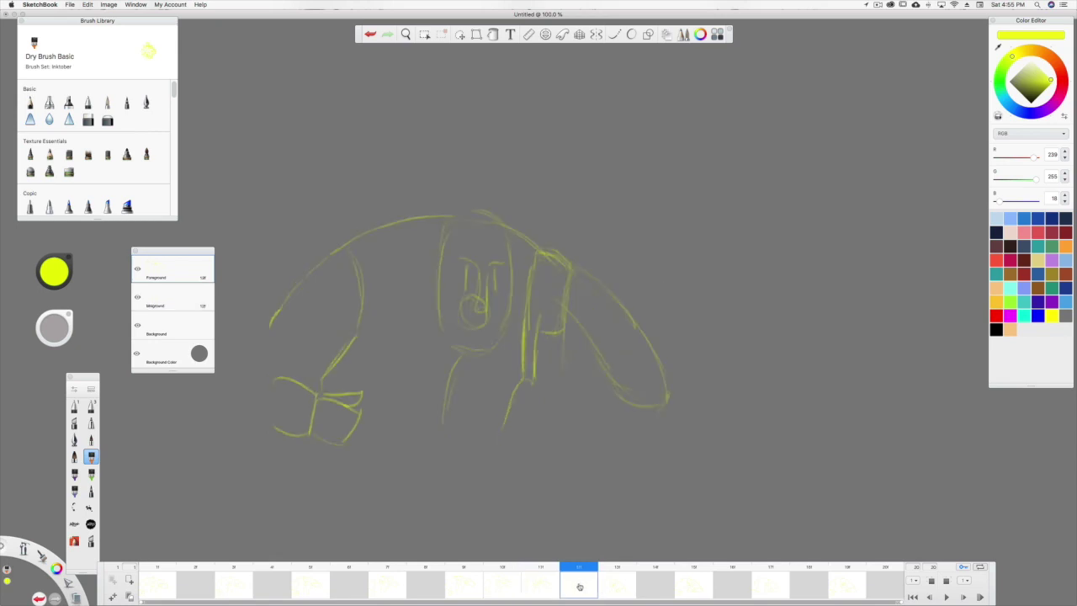
click(610, 586)
click(541, 587)
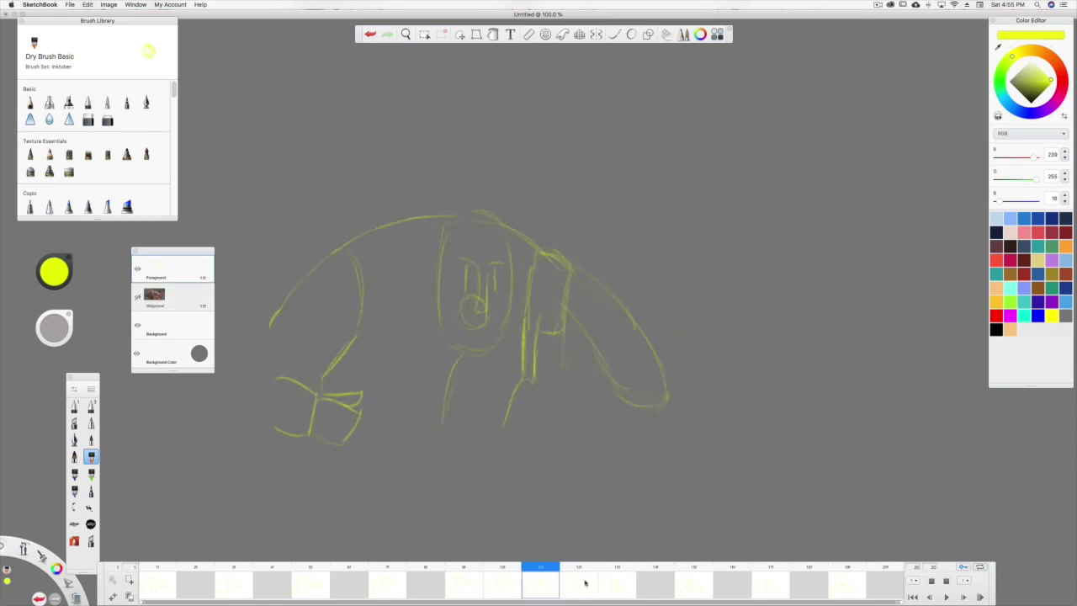
click(581, 586)
click(616, 586)
click(542, 589)
click(578, 588)
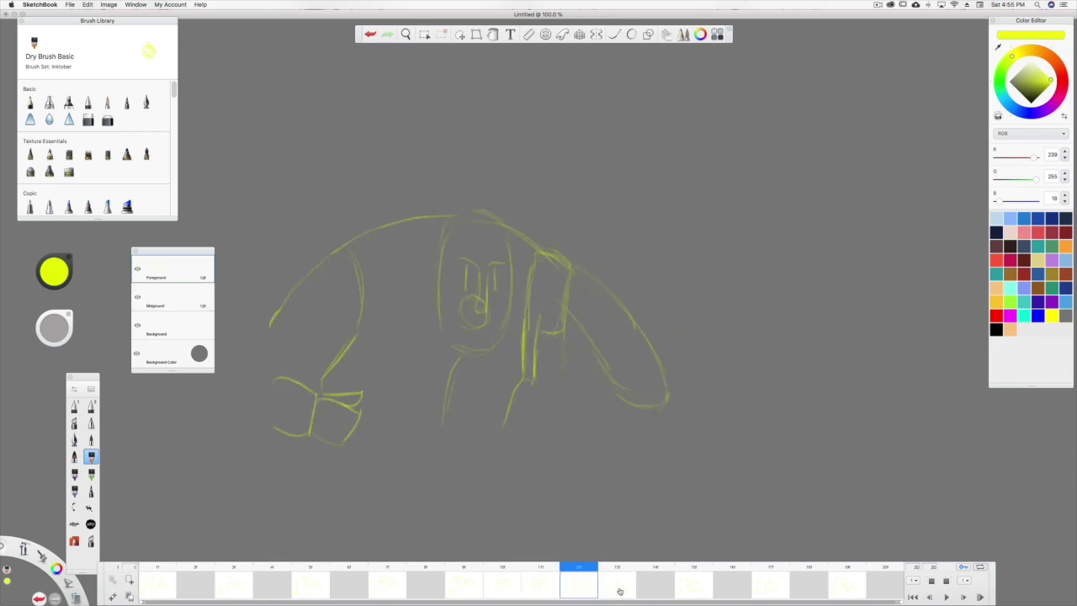
click(618, 589)
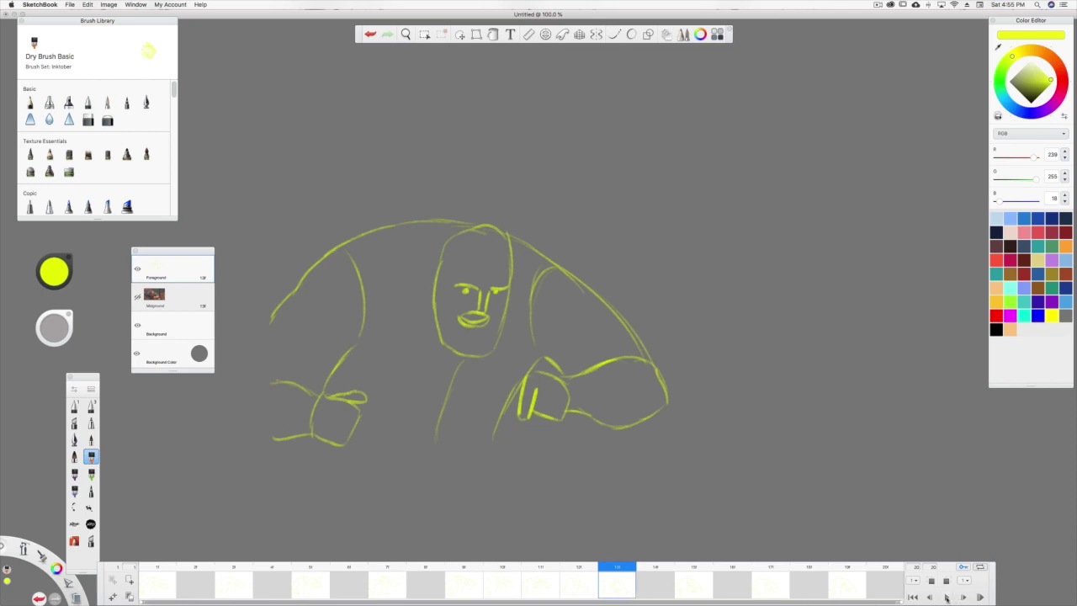
Play the animation and review the opening poses on frames 1, 3 and 5
click(947, 597)
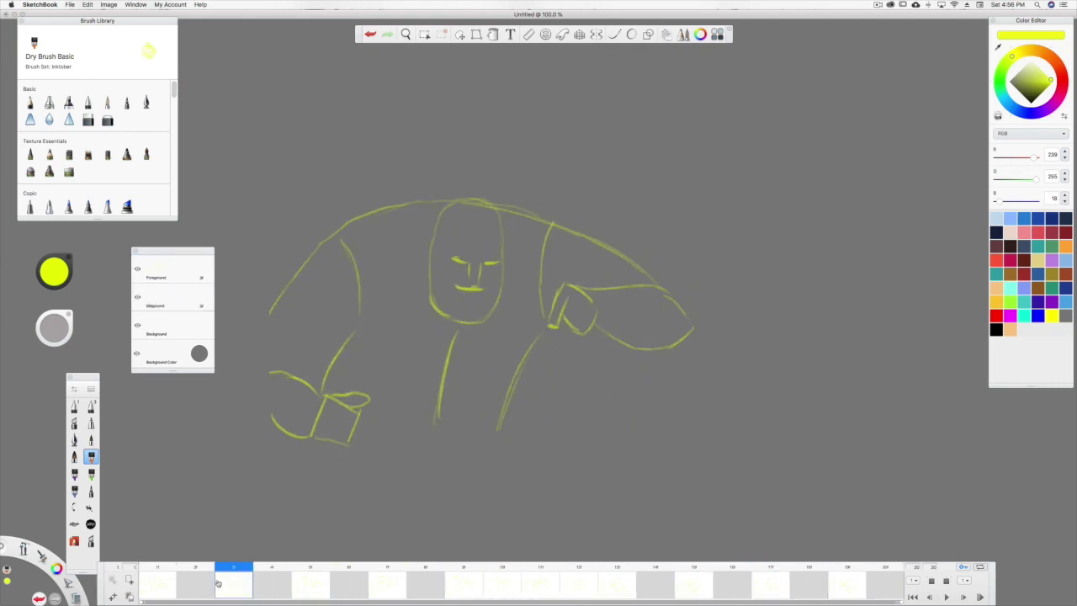
mouse_move(218, 583)
mouse_down()
mouse_move(145, 582)
mouse_move(888, 581)
mouse_move(310, 582)
mouse_move(171, 571)
mouse_up()
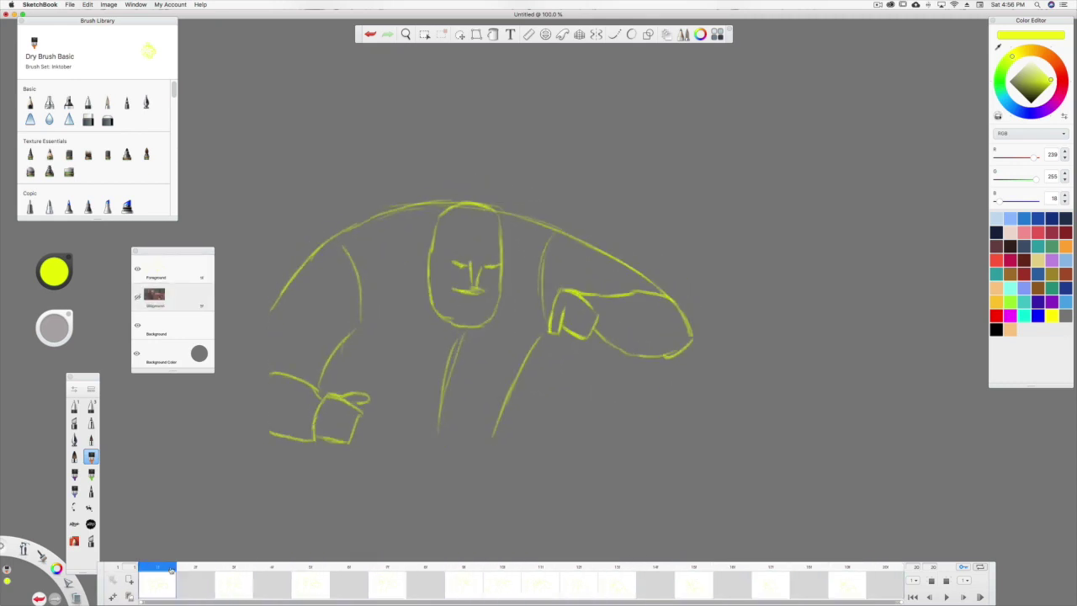
click(241, 584)
click(310, 587)
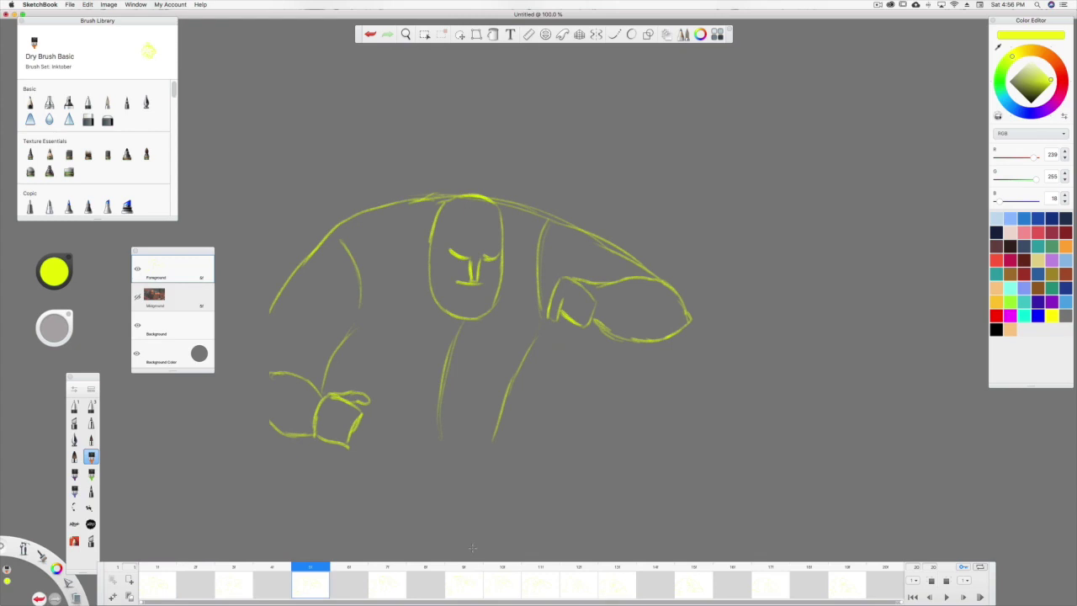